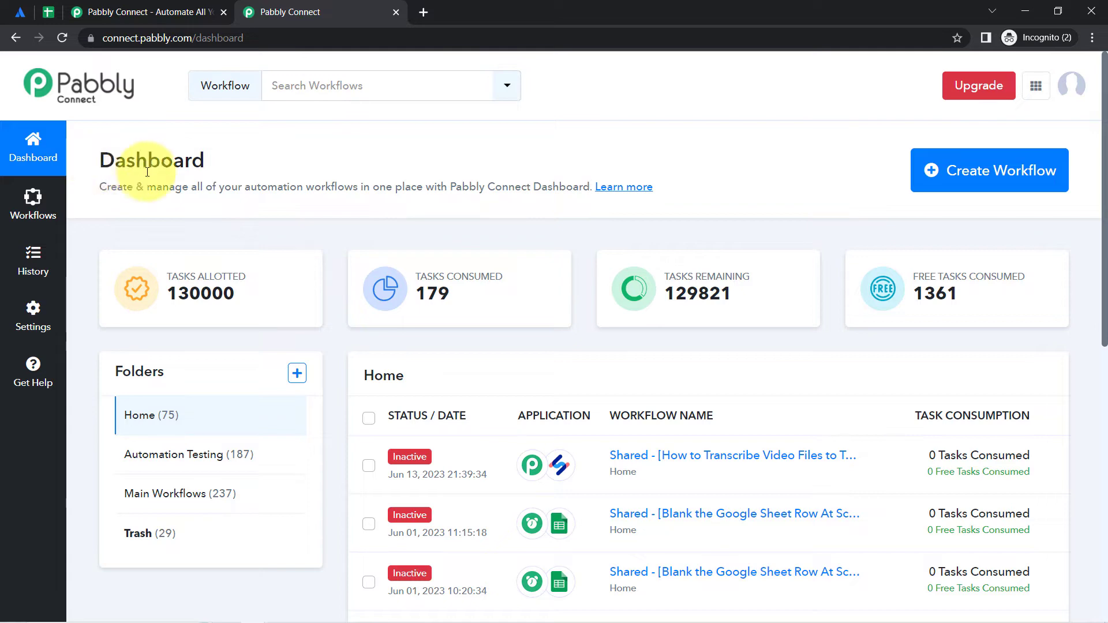
# Create a new workflow named 'Sync Jira Issues with Google Sheets'
pyautogui.moveTo(136, 158); pyautogui.dragTo(389, 193)
pyautogui.click(388, 193)
pyautogui.click(988, 174)
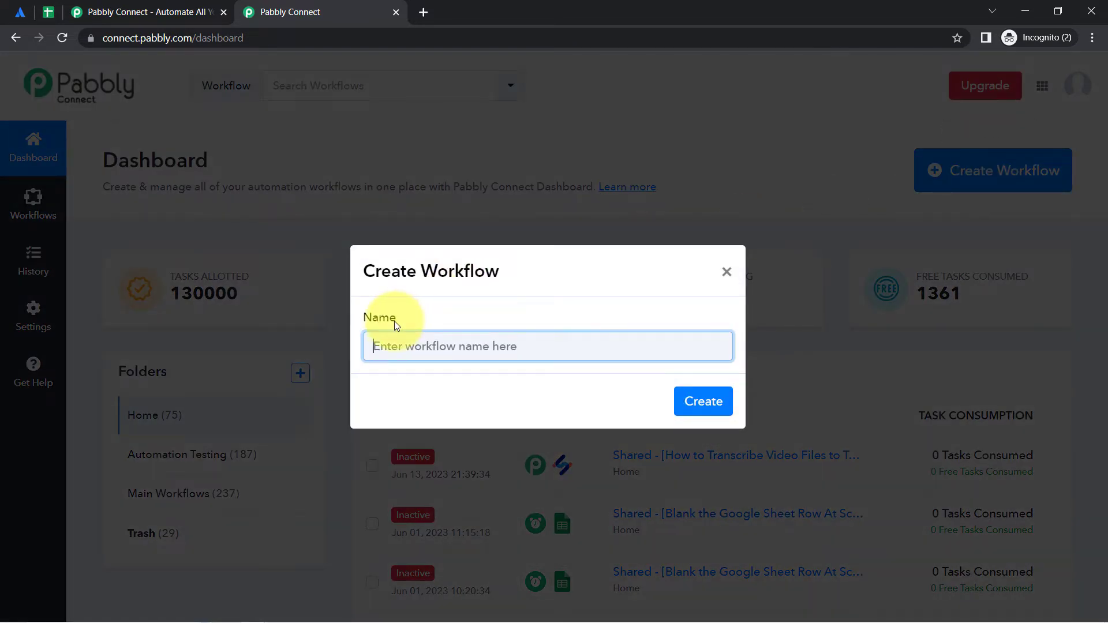
pyautogui.write('Sync Jira Issues with Google Sheets')
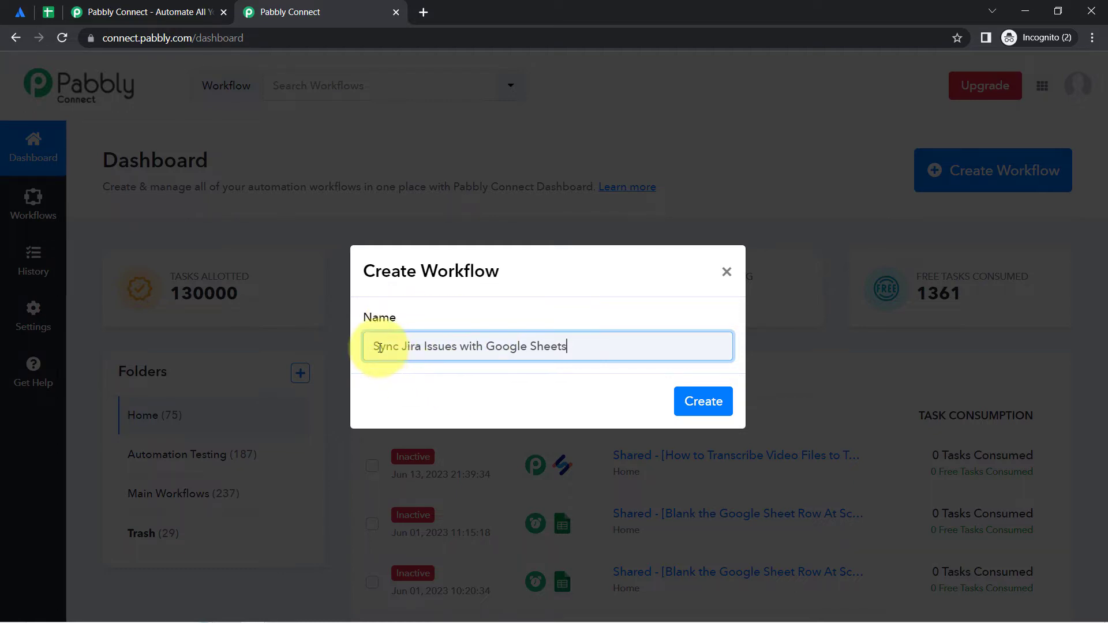
pyautogui.moveTo(379, 346); pyautogui.dragTo(545, 349)
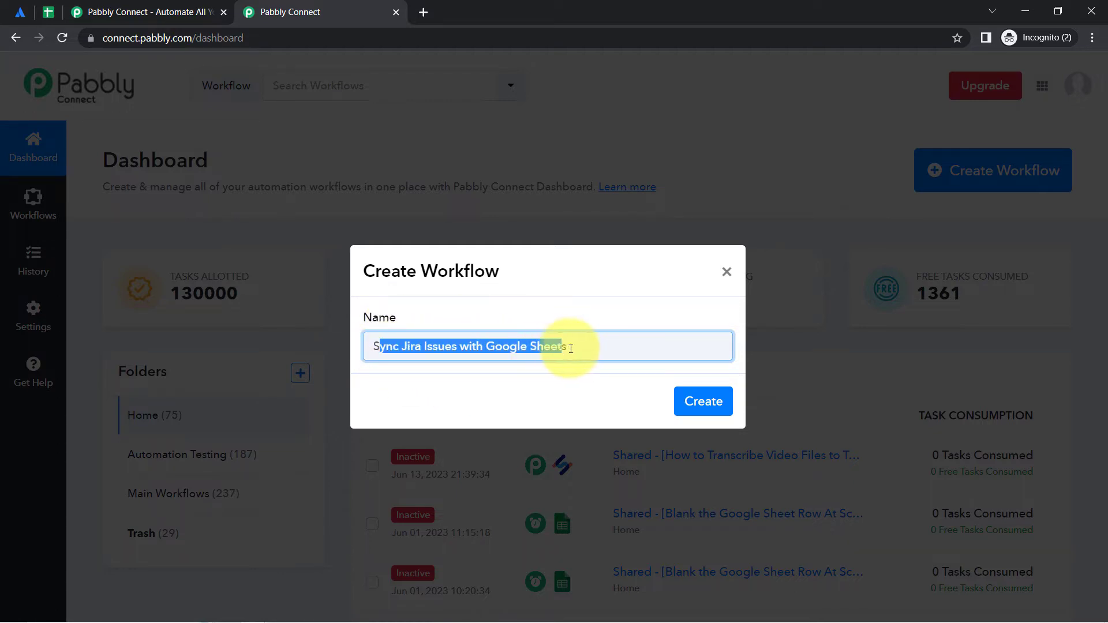
pyautogui.click(564, 346)
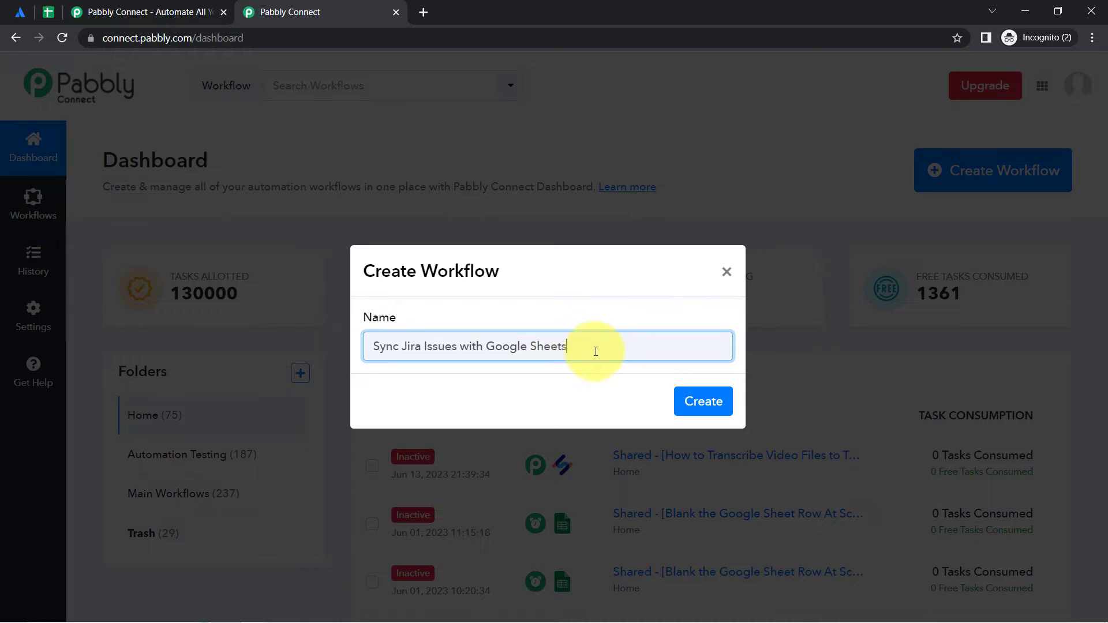
pyautogui.click(701, 399)
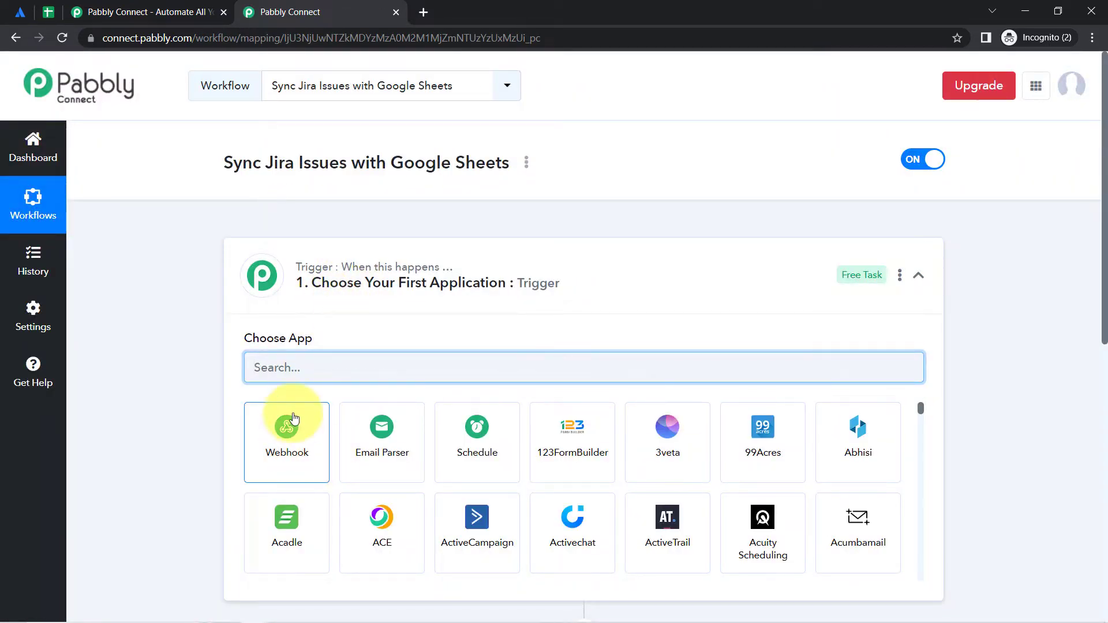
# Set the trigger app to Jira Software (Triggers)
pyautogui.click(324, 271)
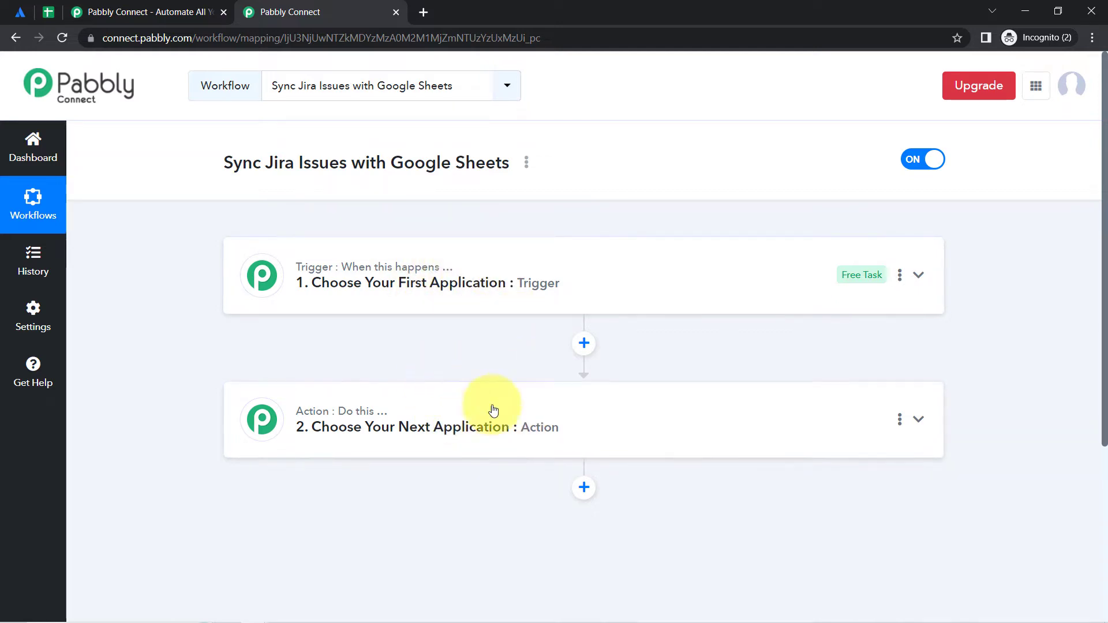
pyautogui.click(464, 286)
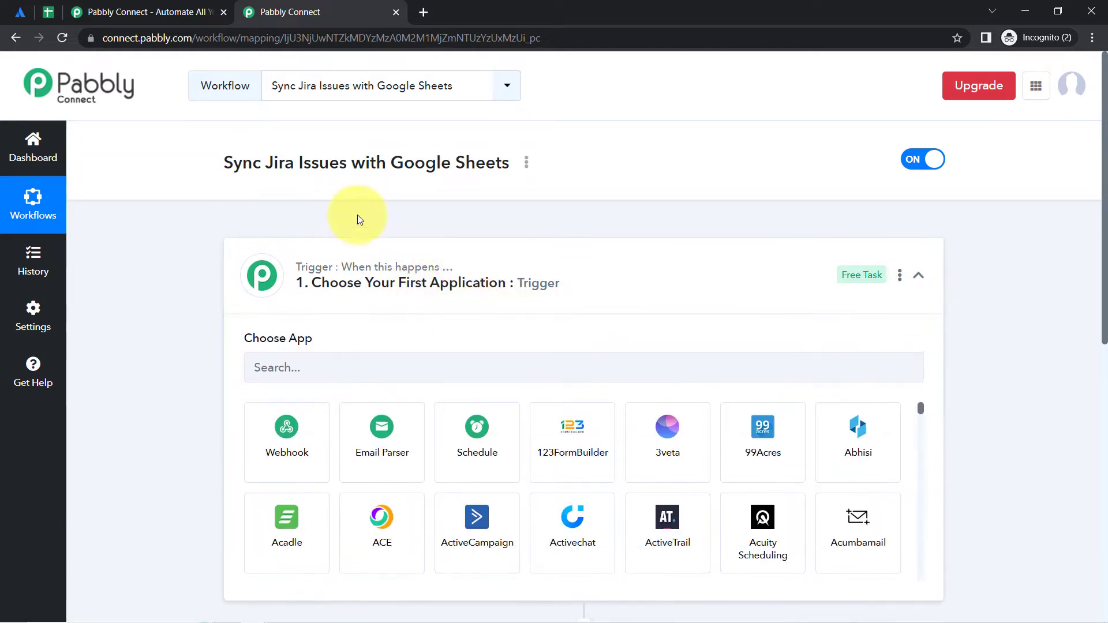
pyautogui.moveTo(252, 163); pyautogui.dragTo(485, 164)
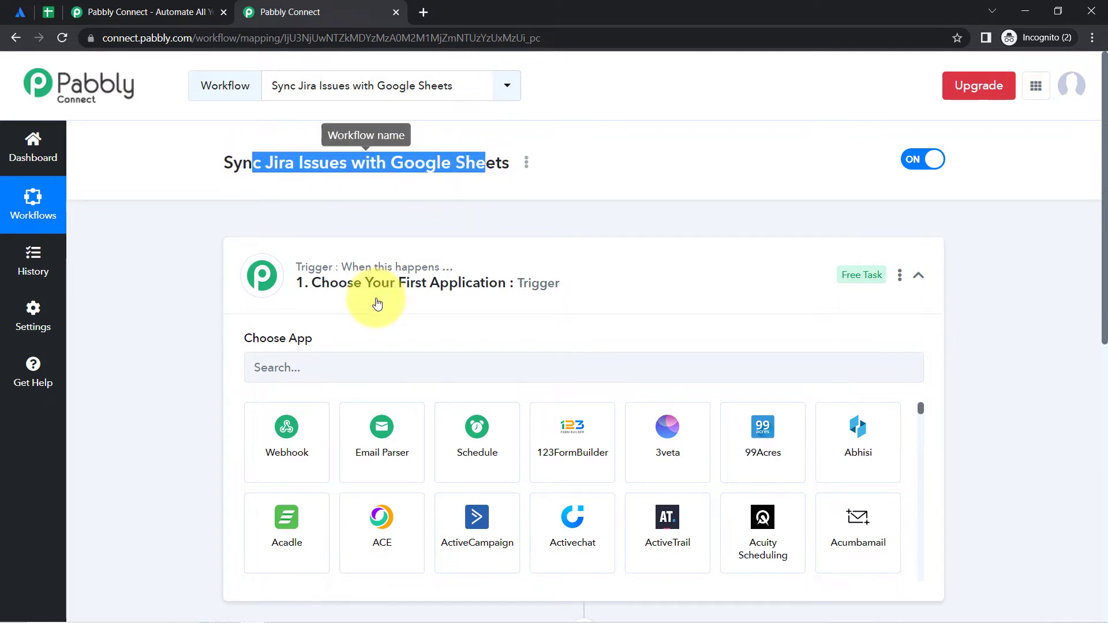
pyautogui.click(310, 369)
pyautogui.write('jira')
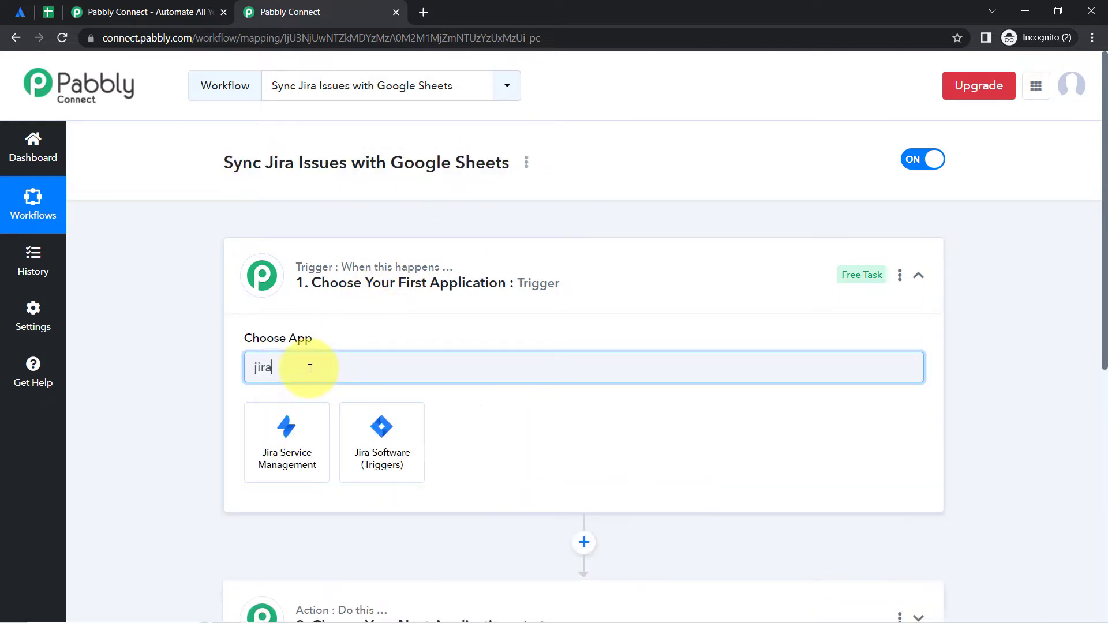
pyautogui.click(358, 459)
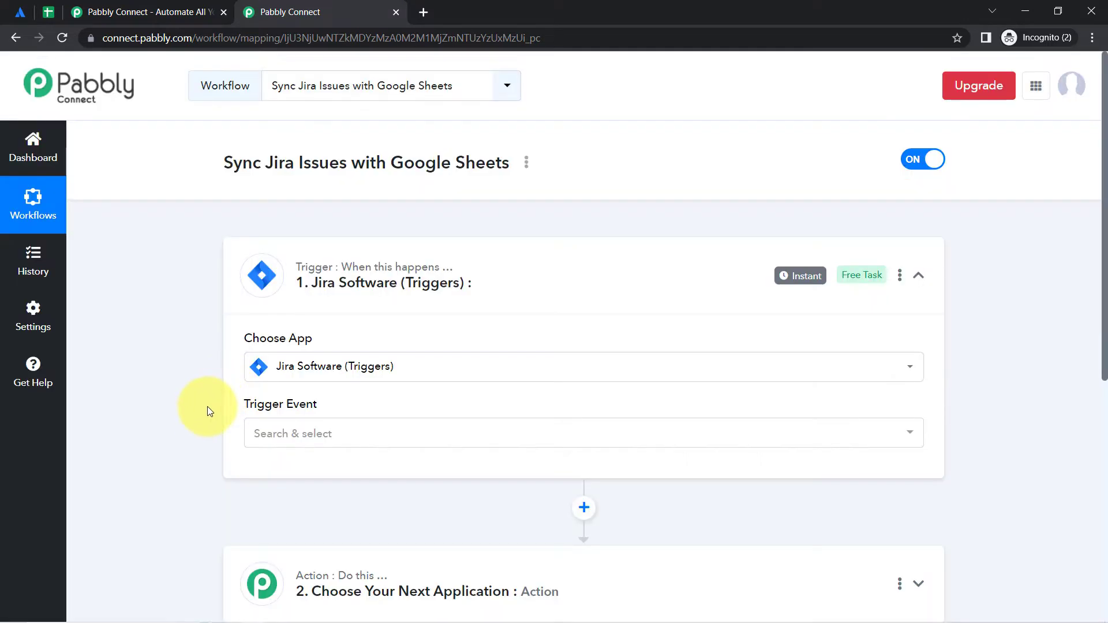
# Choose Google Sheets as the action step's app
pyautogui.scroll(-3, 207, 406)
pyautogui.click(306, 433)
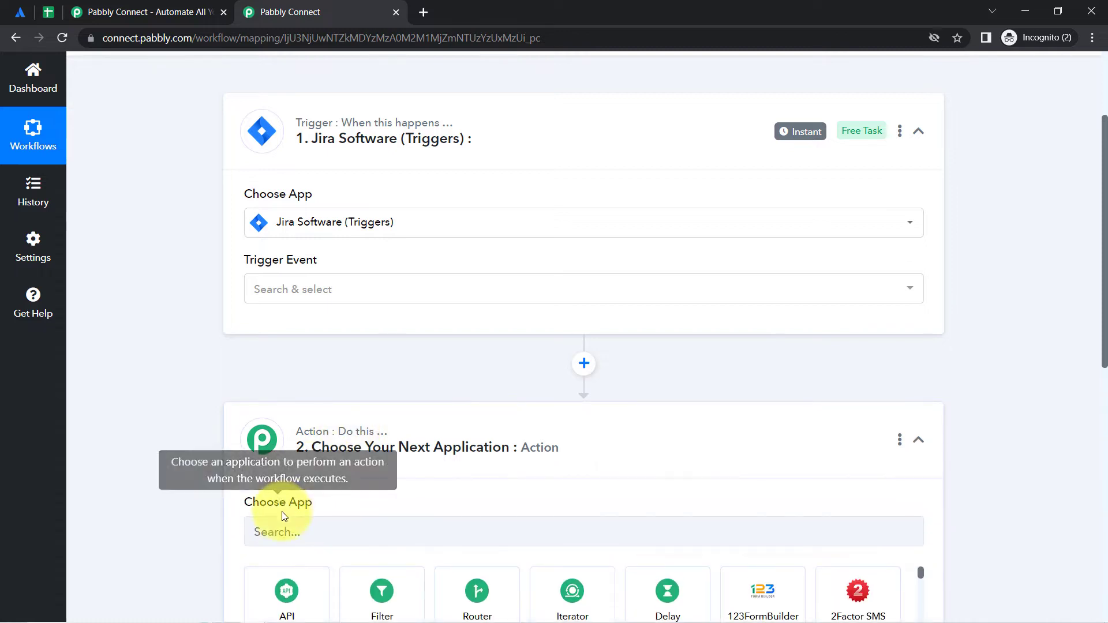
pyautogui.click(264, 532)
pyautogui.write('gogle sheets')
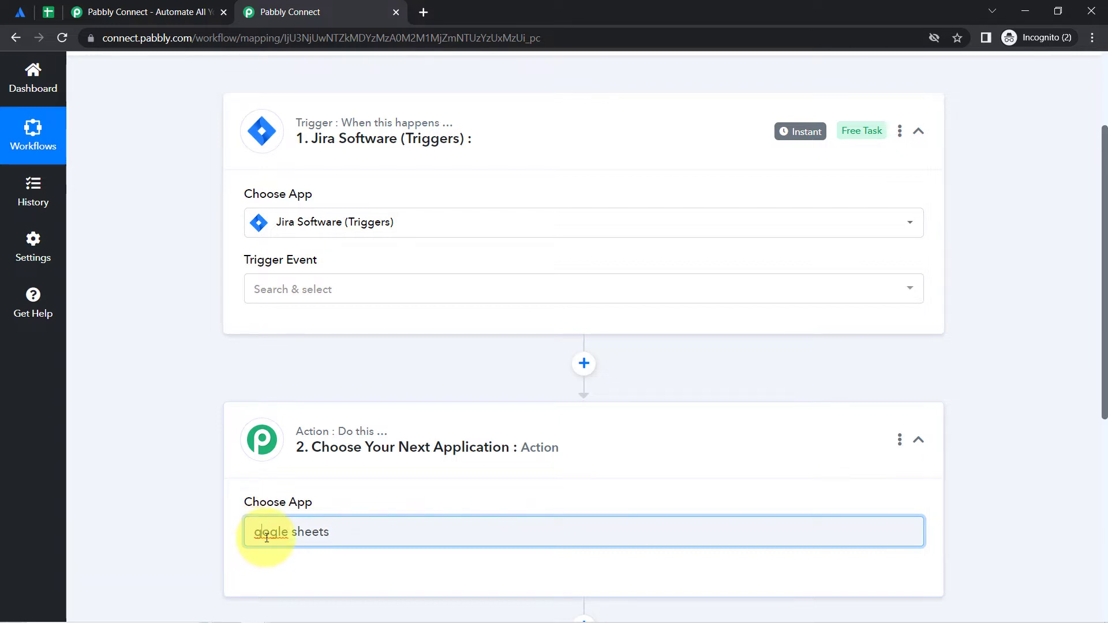
pyautogui.write('o')
pyautogui.scroll(-1, 248, 485)
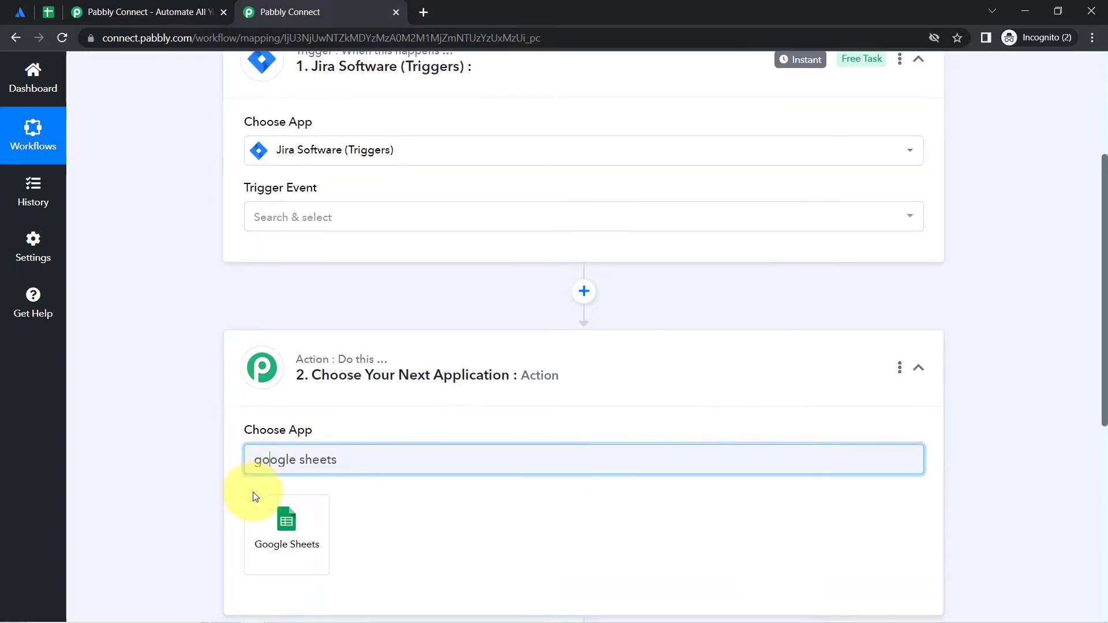
pyautogui.click(288, 521)
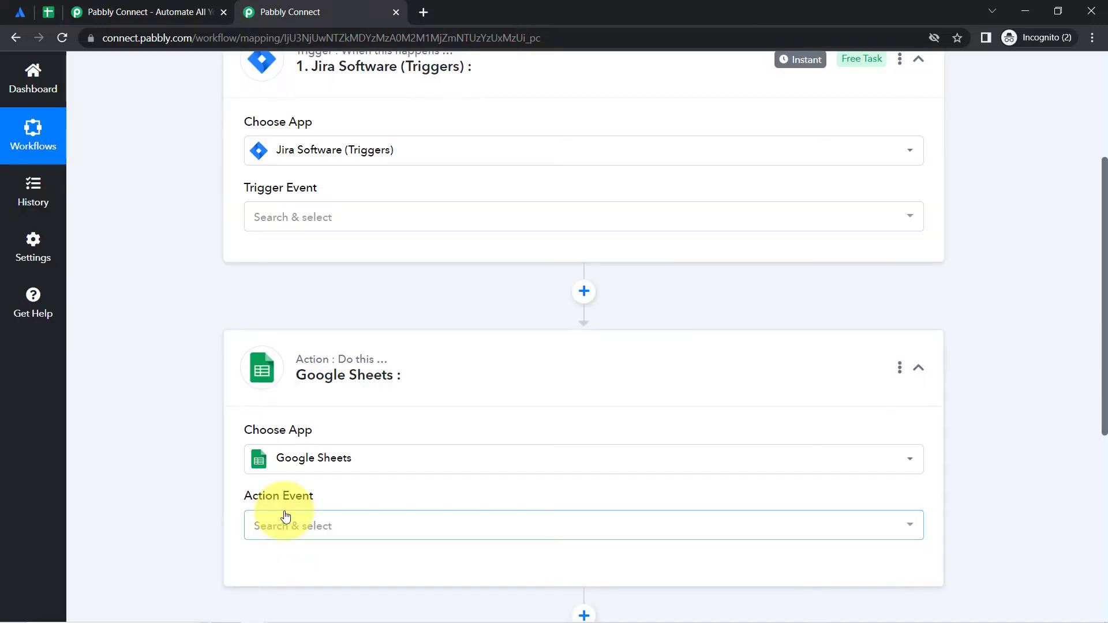
# Set the Jira trigger event to Configure Webhooks
pyautogui.scroll(1, 260, 301)
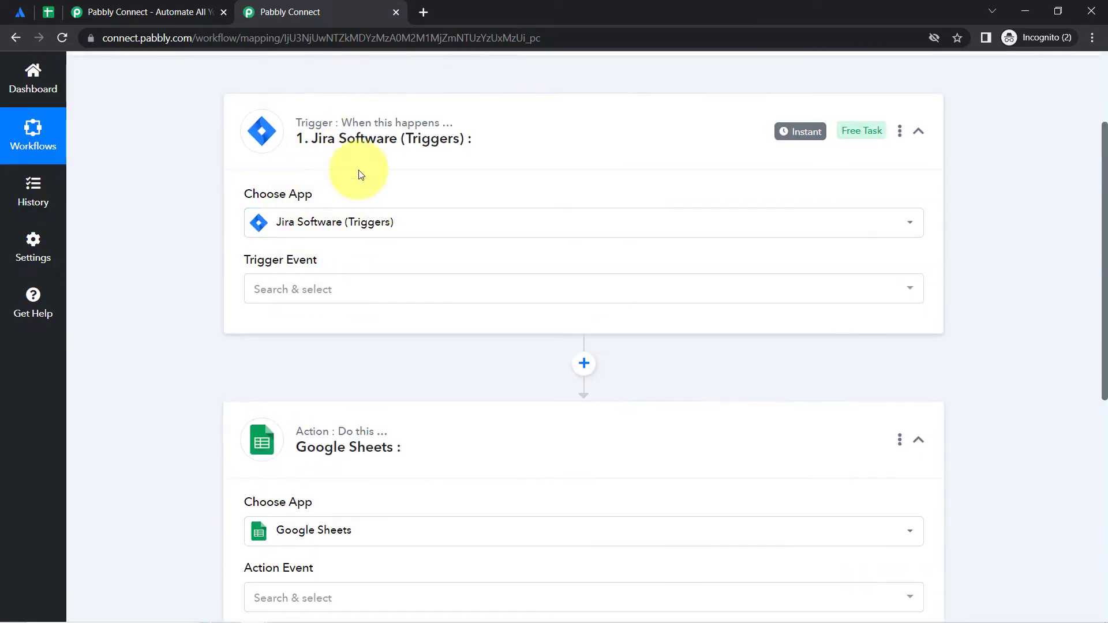
pyautogui.scroll(2, 138, 192)
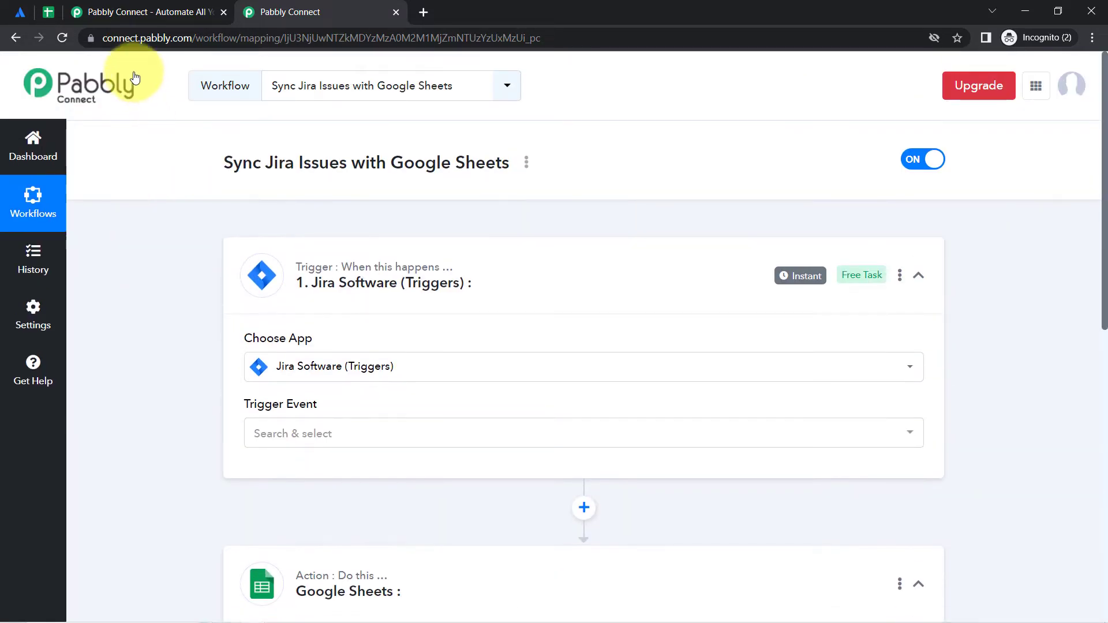
pyautogui.scroll(-1, 151, 368)
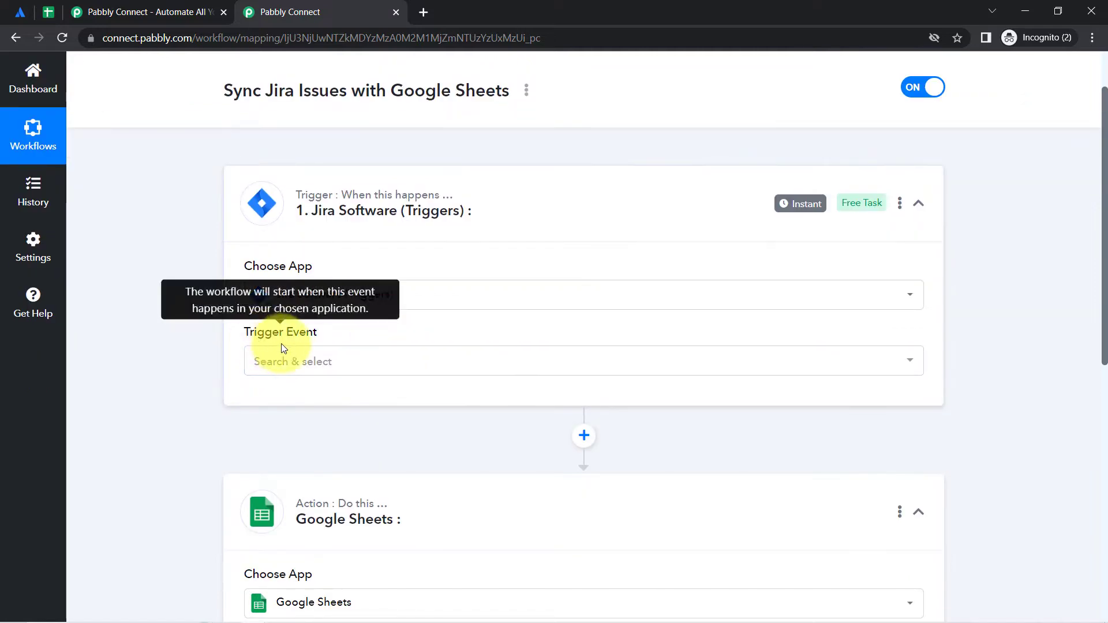
pyautogui.click(284, 366)
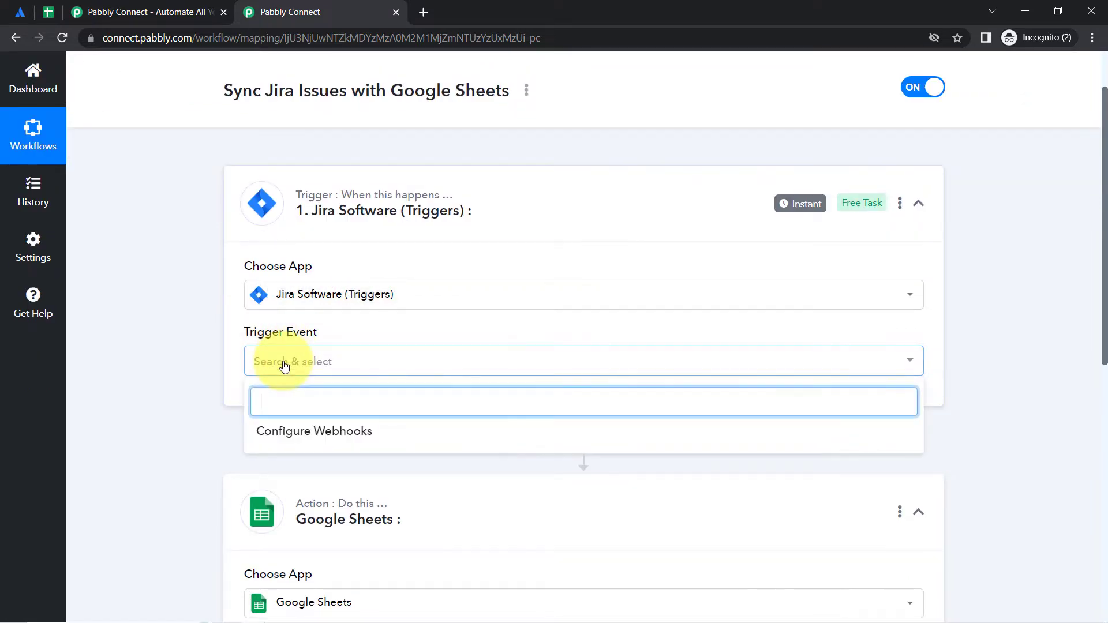
pyautogui.click(287, 436)
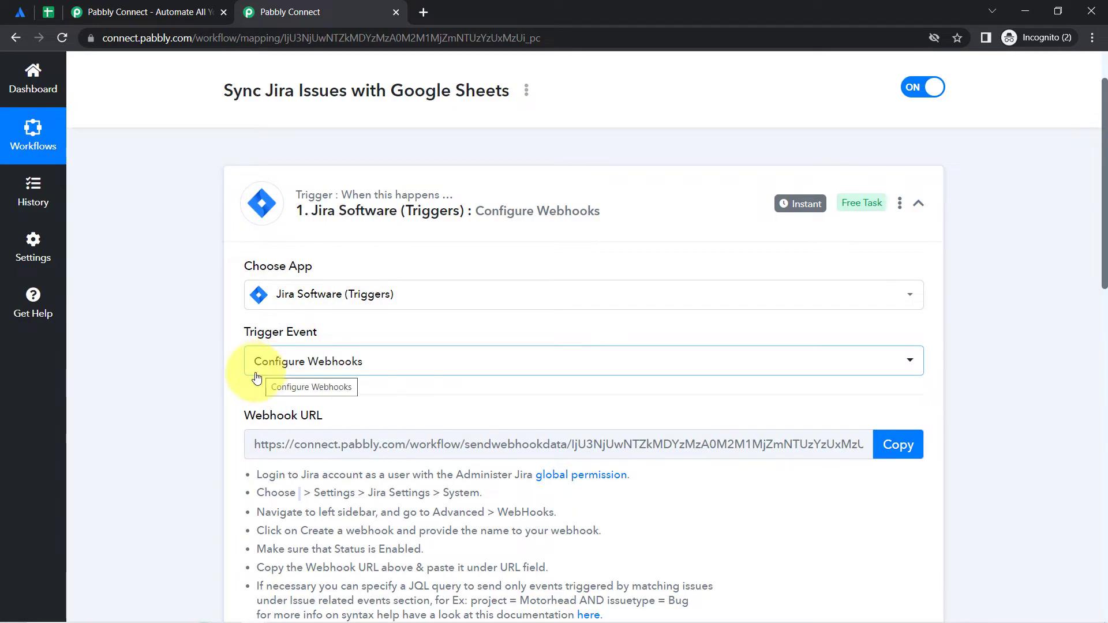
# Close the extra Pabbly tab, copy the webhook URL and go to the Atlassian start page
pyautogui.moveTo(256, 416); pyautogui.dragTo(322, 417)
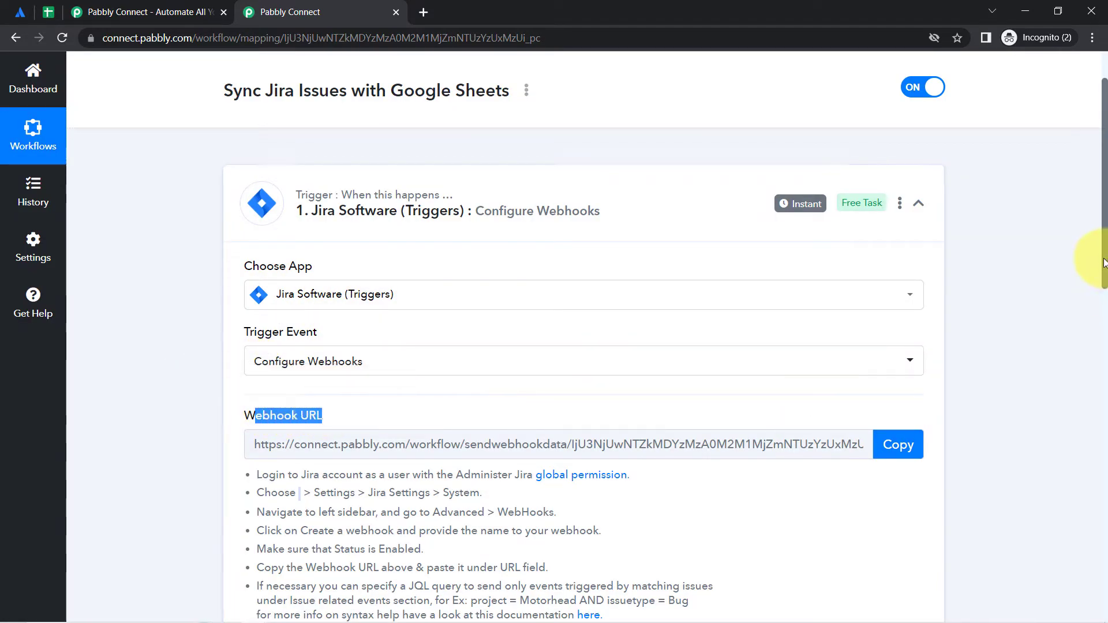
pyautogui.moveTo(1104, 251); pyautogui.dragTo(1097, 315)
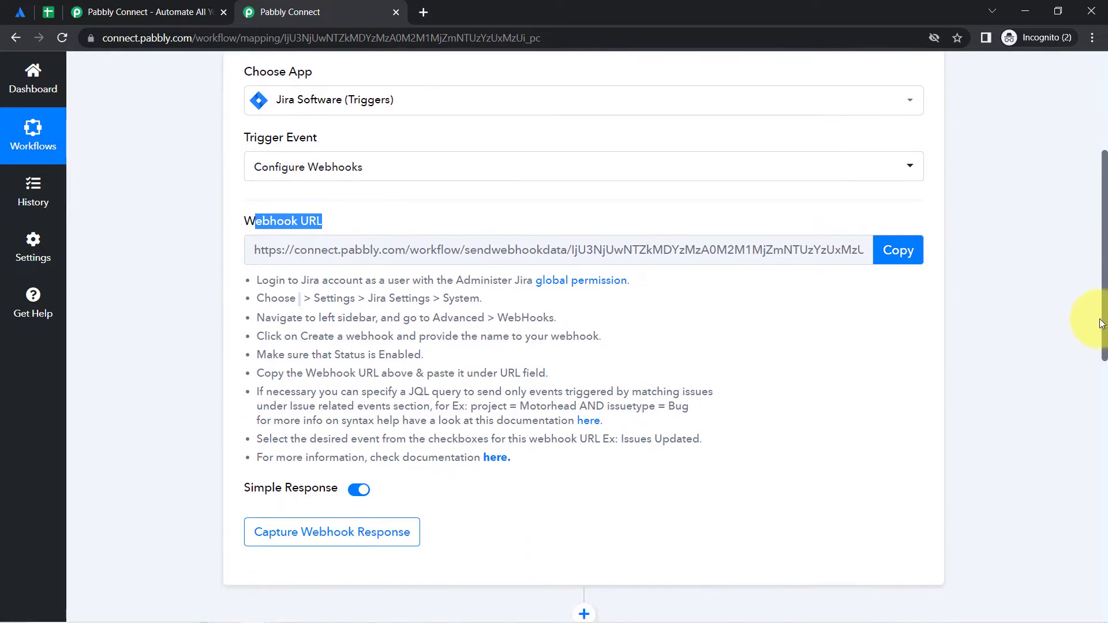
pyautogui.click(20, 11)
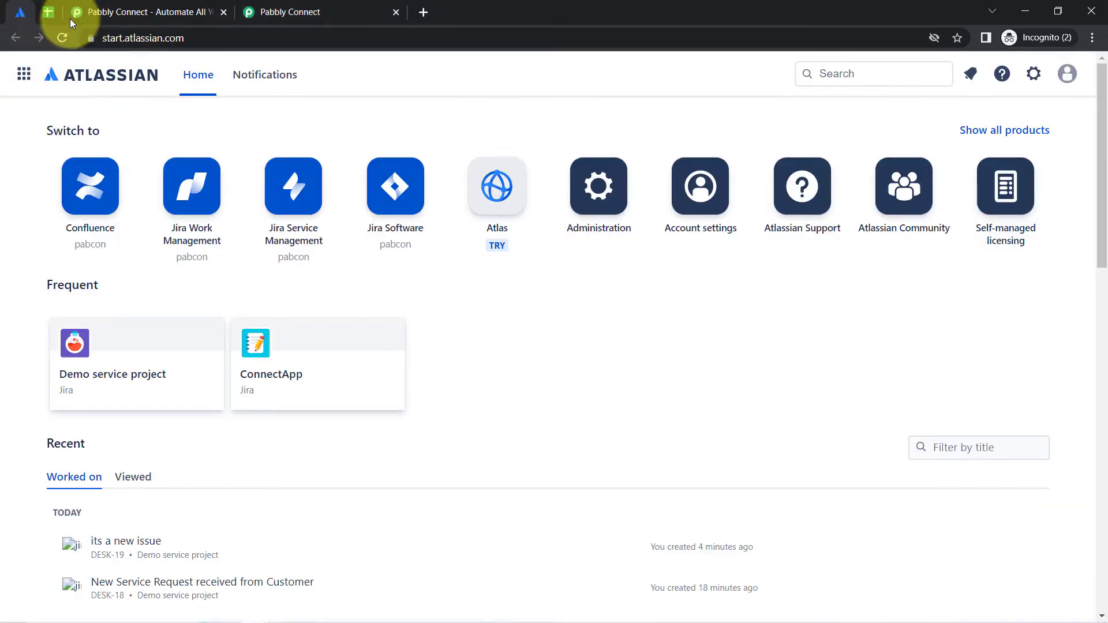
pyautogui.click(223, 12)
pyautogui.click(173, 11)
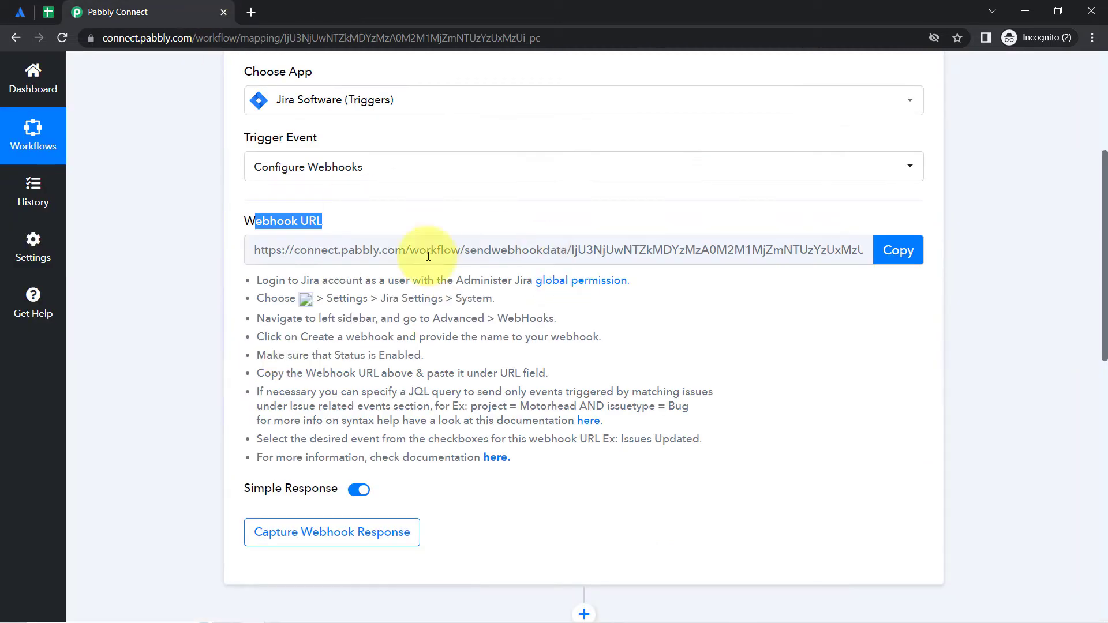
pyautogui.moveTo(261, 281); pyautogui.dragTo(572, 465)
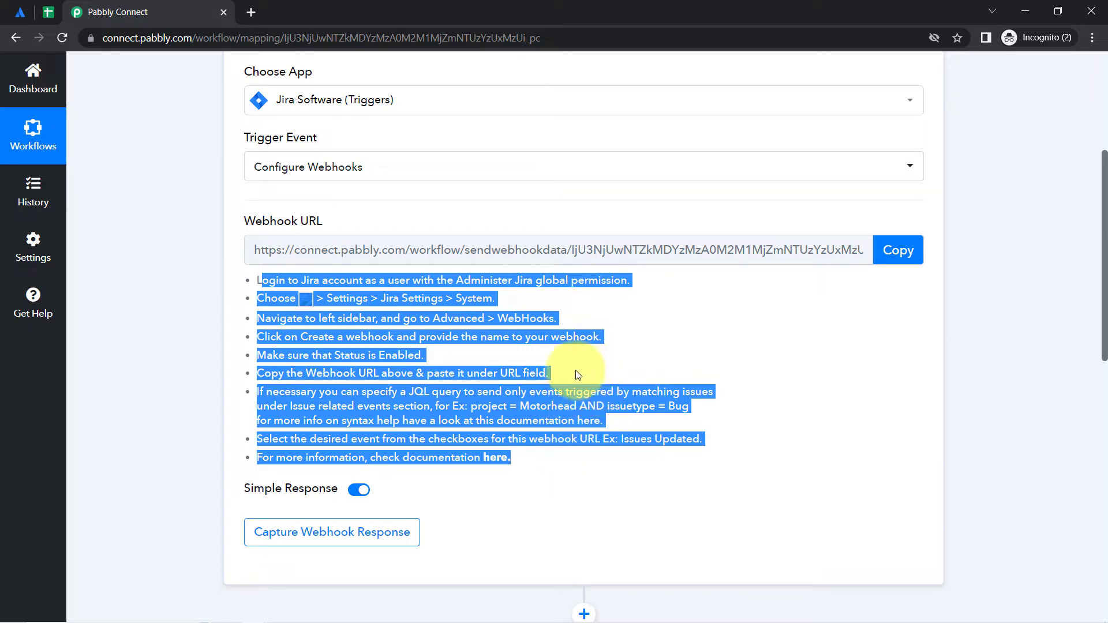
pyautogui.click(894, 253)
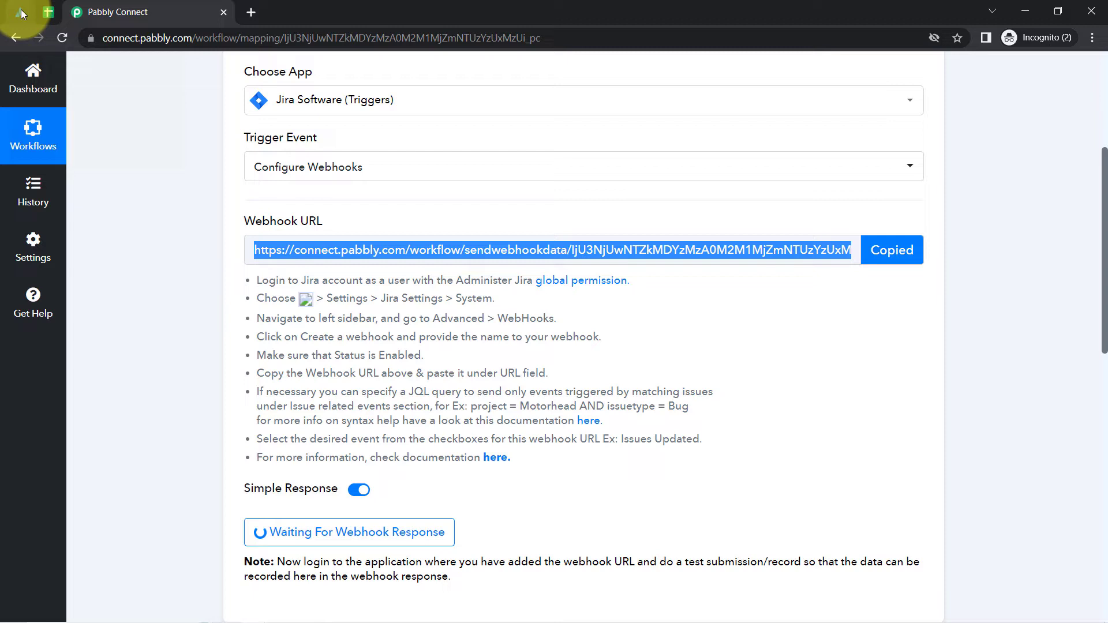
pyautogui.click(22, 12)
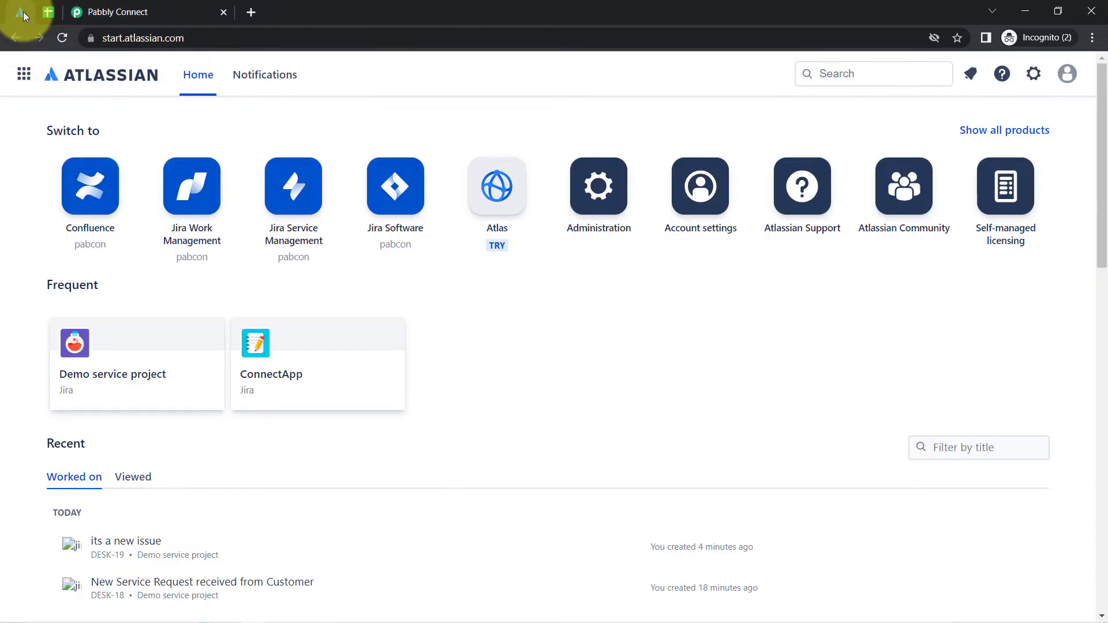
# From the Demo service project, open Jira's System settings WebHooks admin page
pyautogui.click(383, 181)
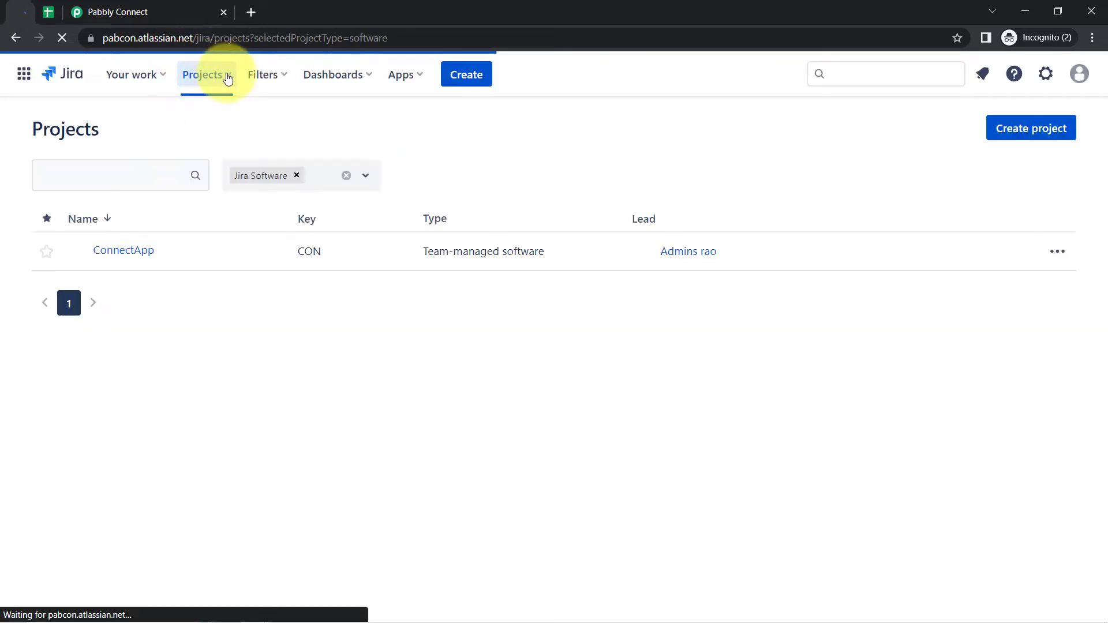
pyautogui.click(223, 75)
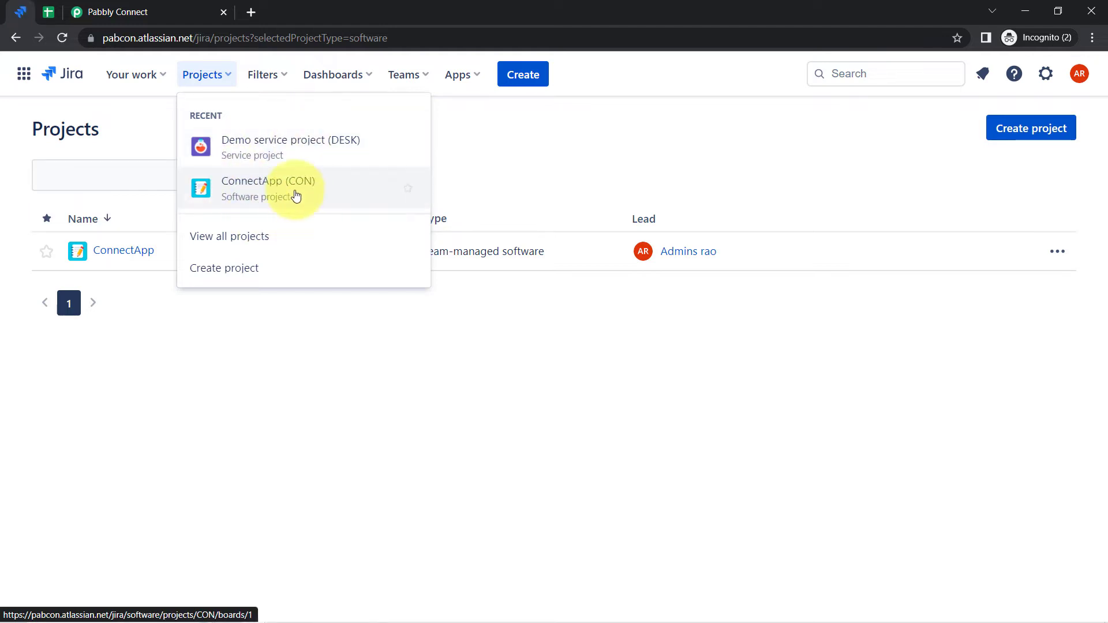
pyautogui.click(266, 157)
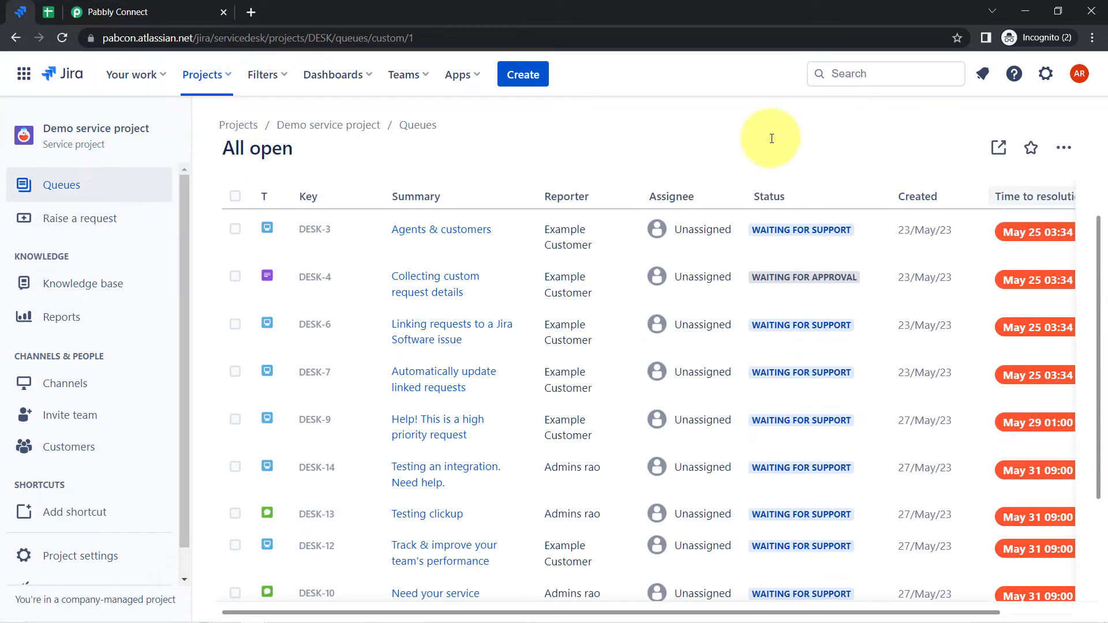
pyautogui.click(1034, 75)
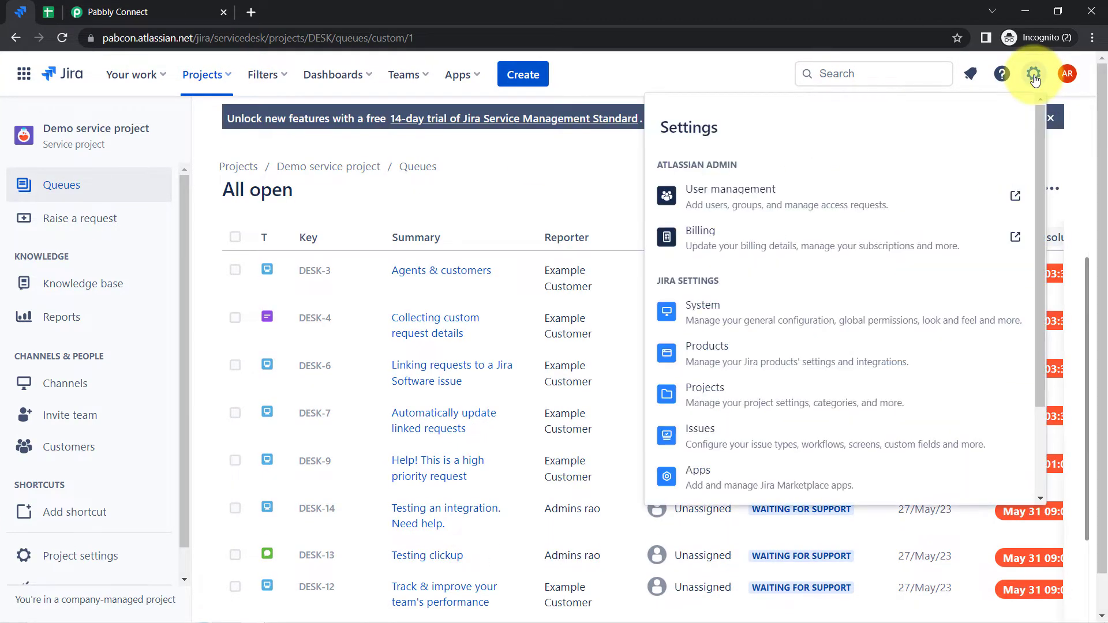
pyautogui.click(718, 309)
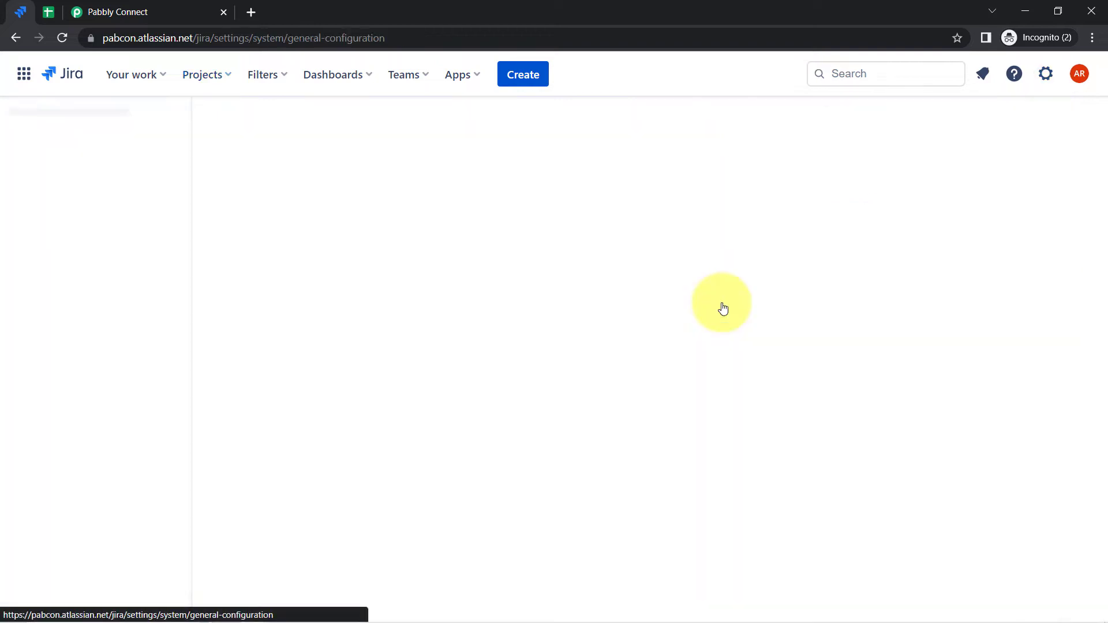
pyautogui.scroll(-10, 87, 456)
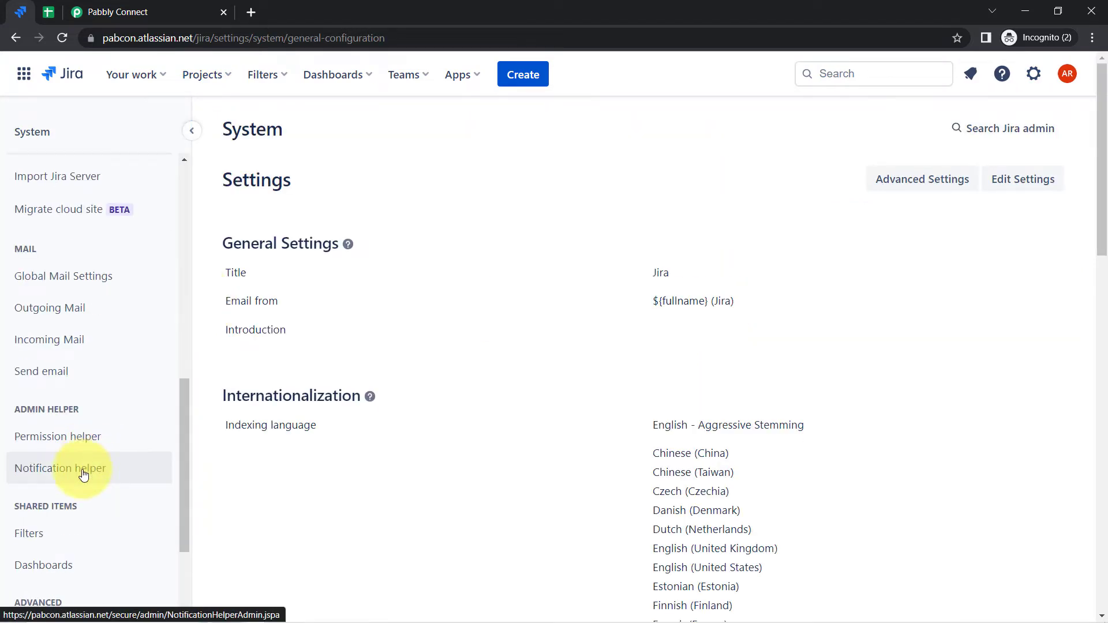
pyautogui.click(42, 538)
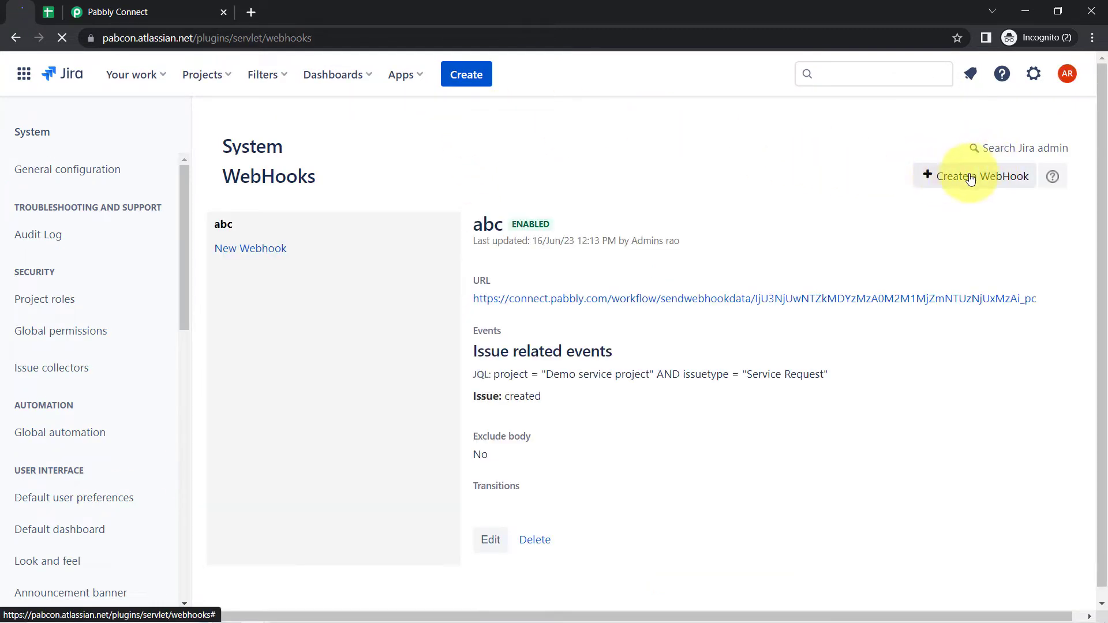
# Start a new Jira webhook, clear its default name and paste the Pabbly webhook URL
pyautogui.click(930, 185)
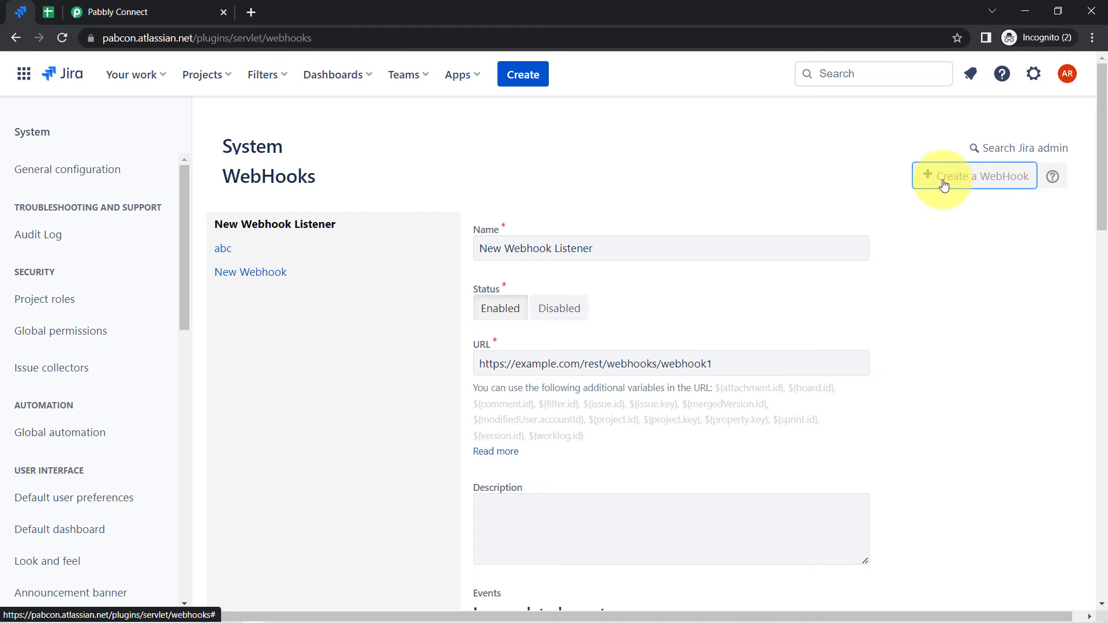
pyautogui.click(489, 239)
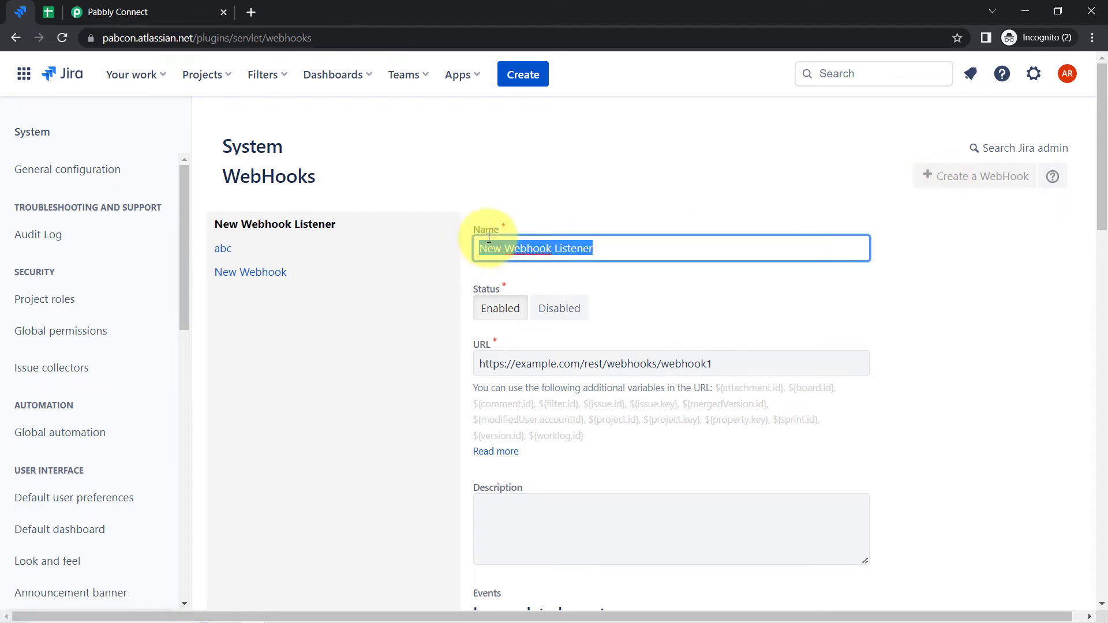
pyautogui.press('BackSpace')
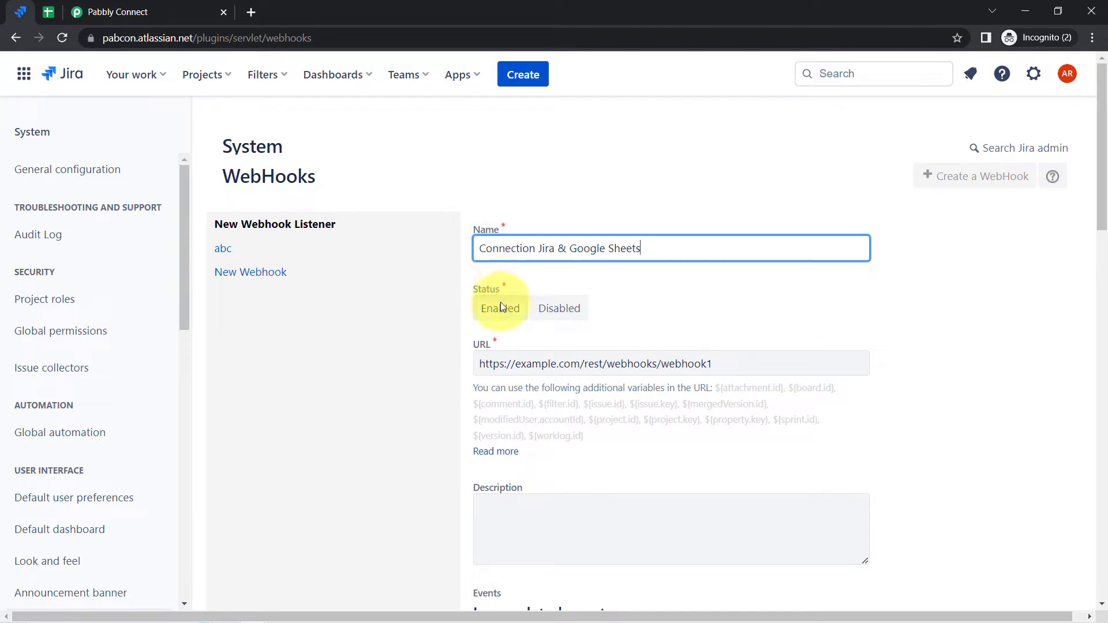
pyautogui.click(516, 365)
pyautogui.tripleClick(514, 367)
pyautogui.press('BackSpace')
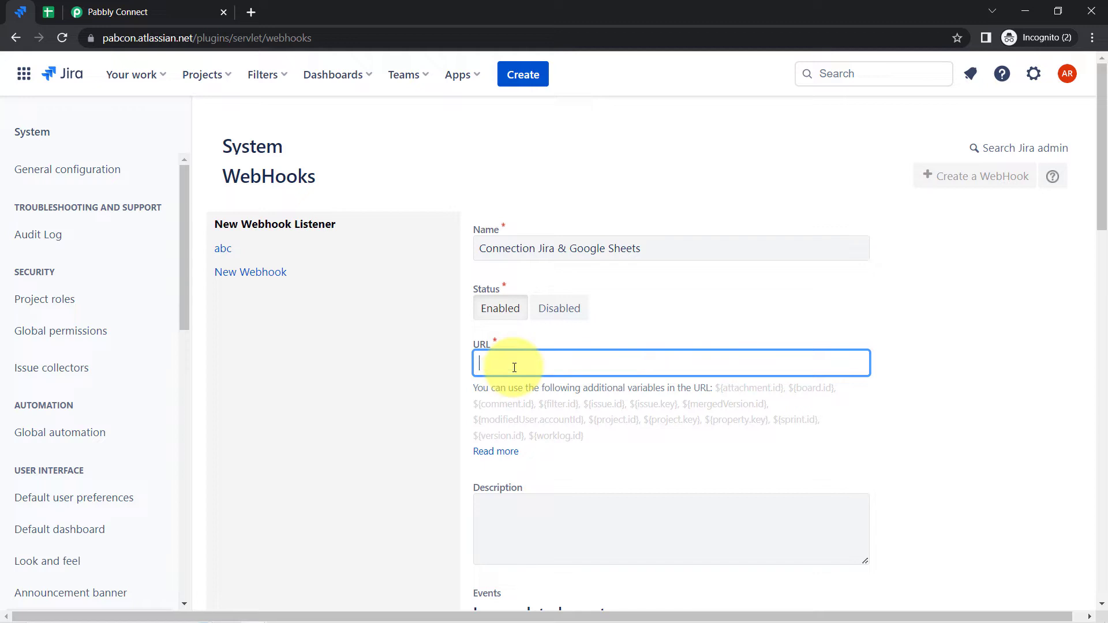
pyautogui.hotkey('ctrl', 'v')
pyautogui.click(148, 7)
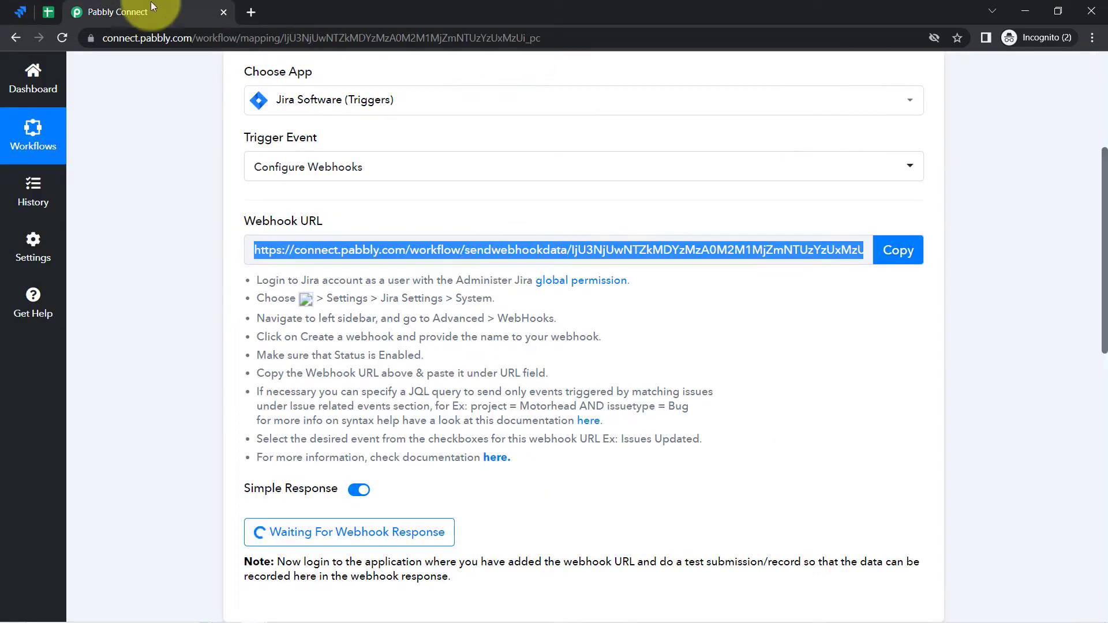
pyautogui.click(21, 11)
# Review the webhook's description and the events' JQL filter section
pyautogui.scroll(-3, 376, 437)
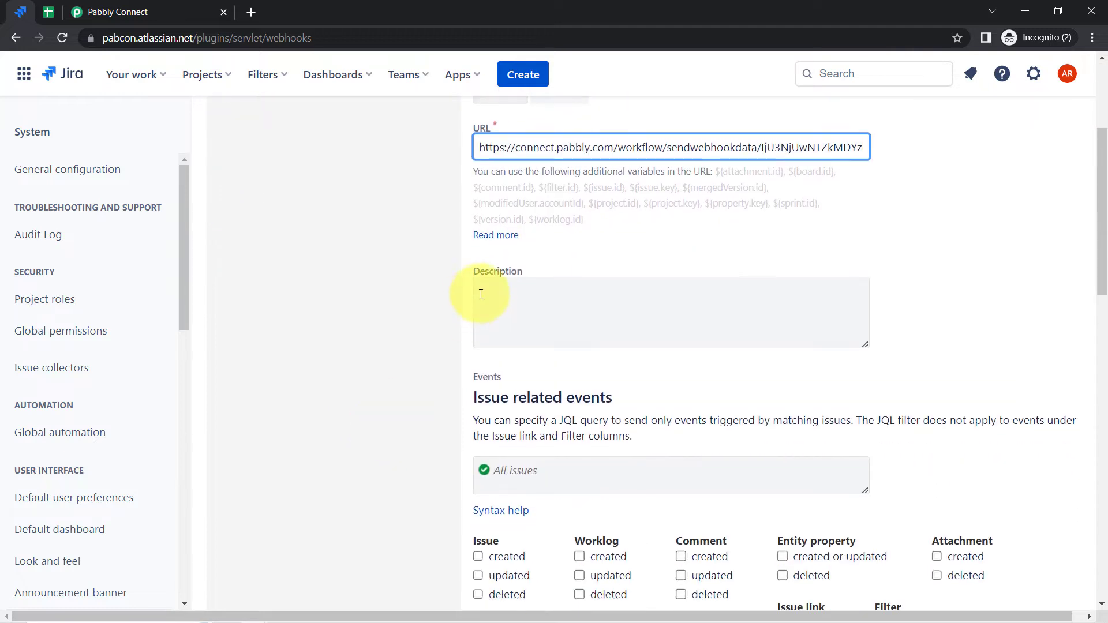
pyautogui.click(526, 295)
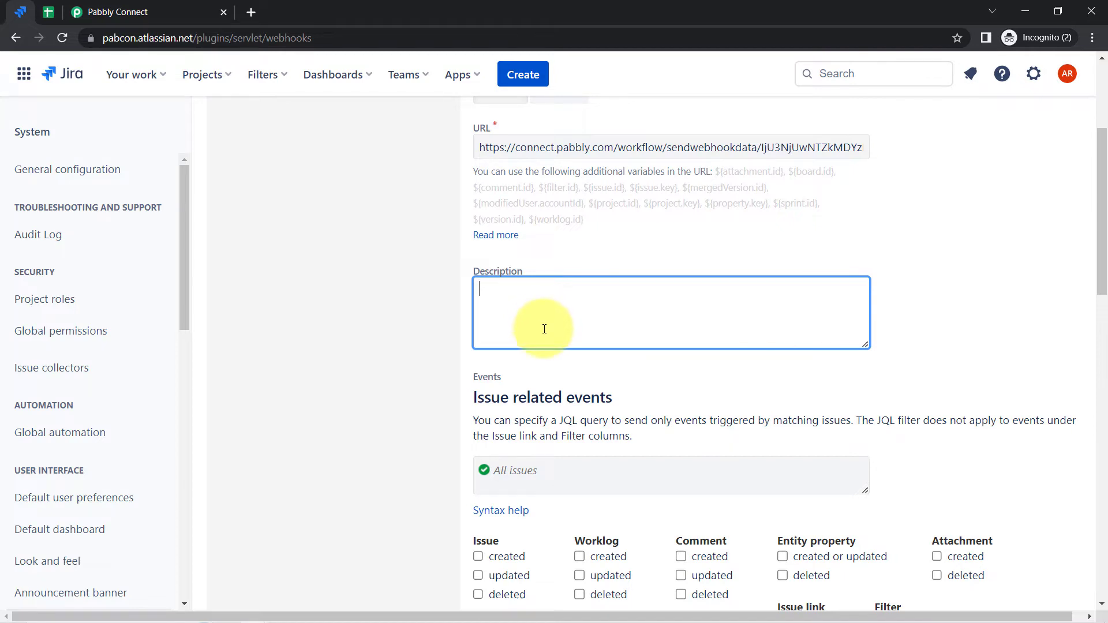
pyautogui.scroll(-3, 545, 329)
pyautogui.moveTo(474, 253); pyautogui.dragTo(617, 292)
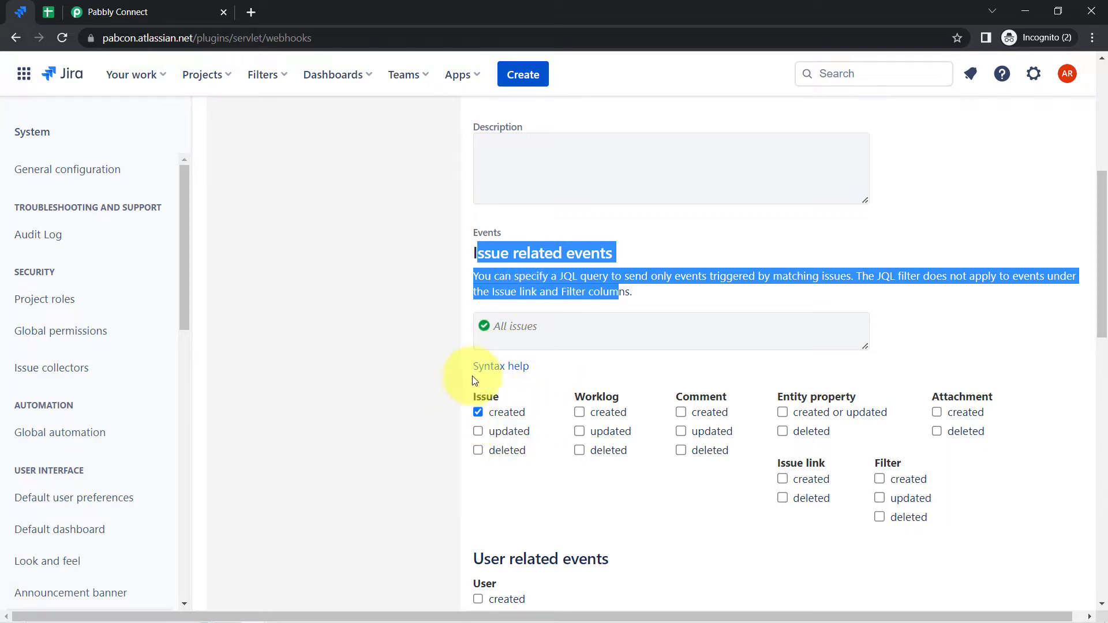
pyautogui.click(630, 281)
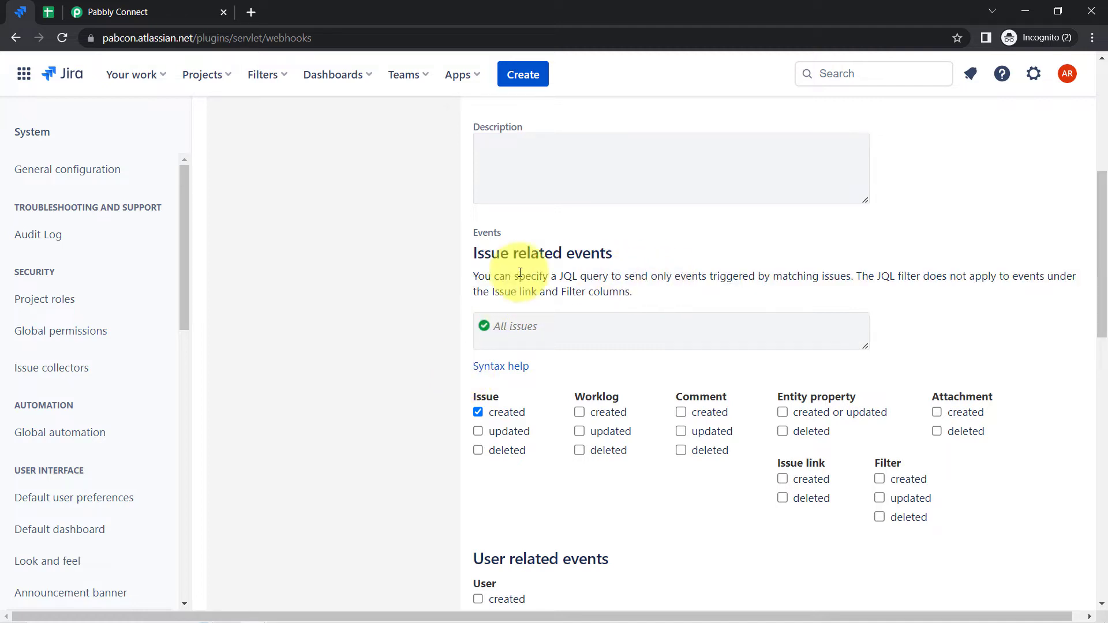
pyautogui.doubleClick(565, 276)
pyautogui.moveTo(606, 276); pyautogui.dragTo(656, 277)
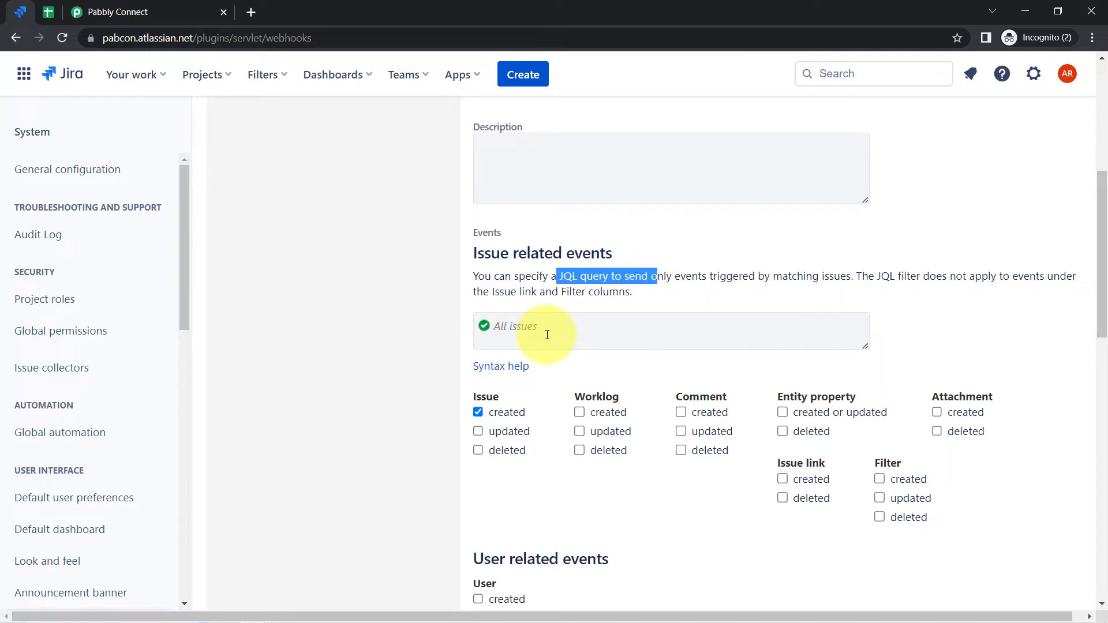
pyautogui.click(91, 4)
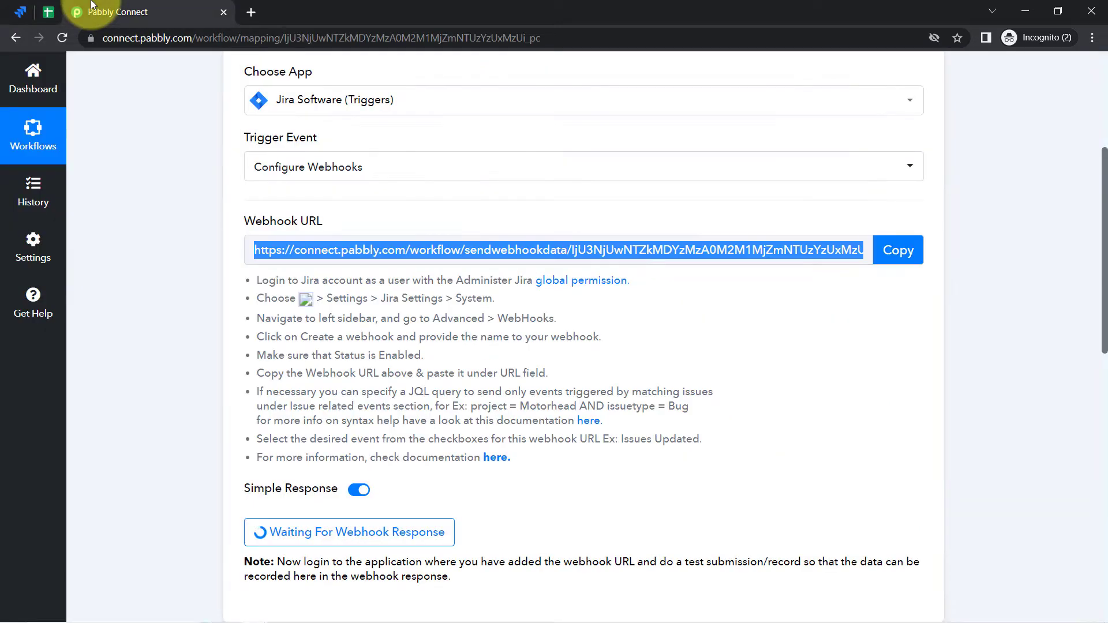
# Copy the example JQL 'project = Motorhead AND issuetype = Bug' and return to Jira's JQL box
pyautogui.scroll(-3, 165, 366)
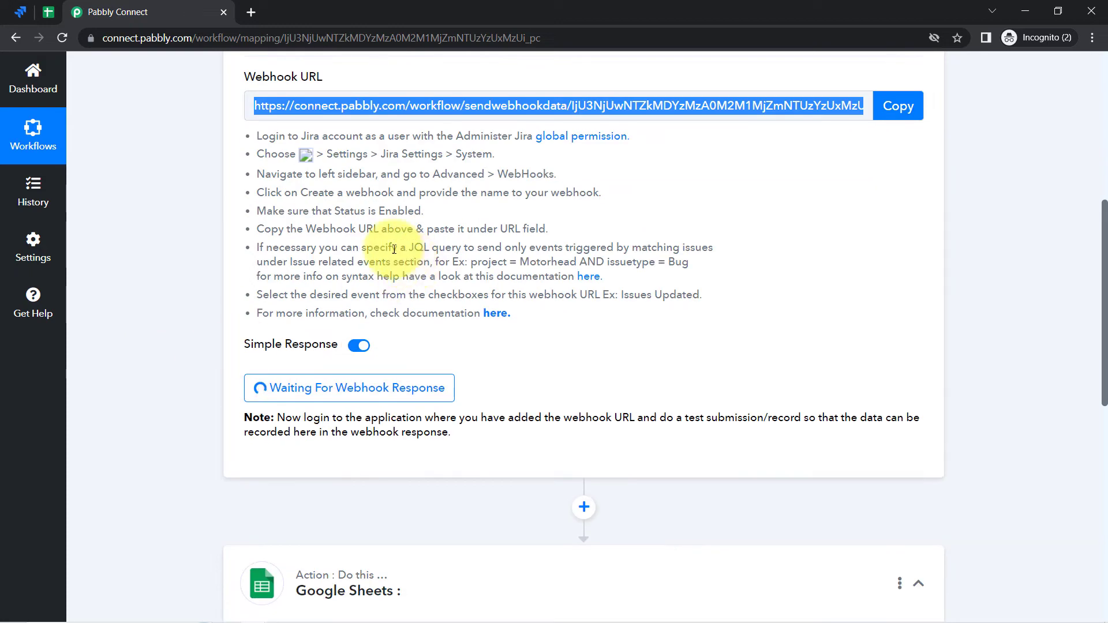
pyautogui.moveTo(335, 247); pyautogui.dragTo(638, 266)
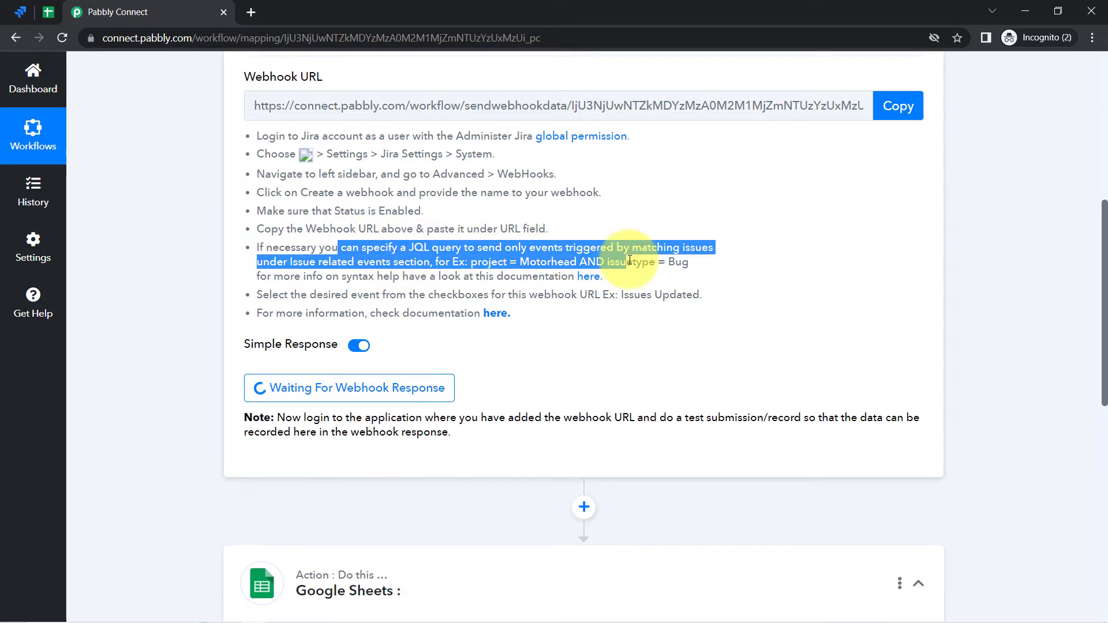
pyautogui.click(462, 264)
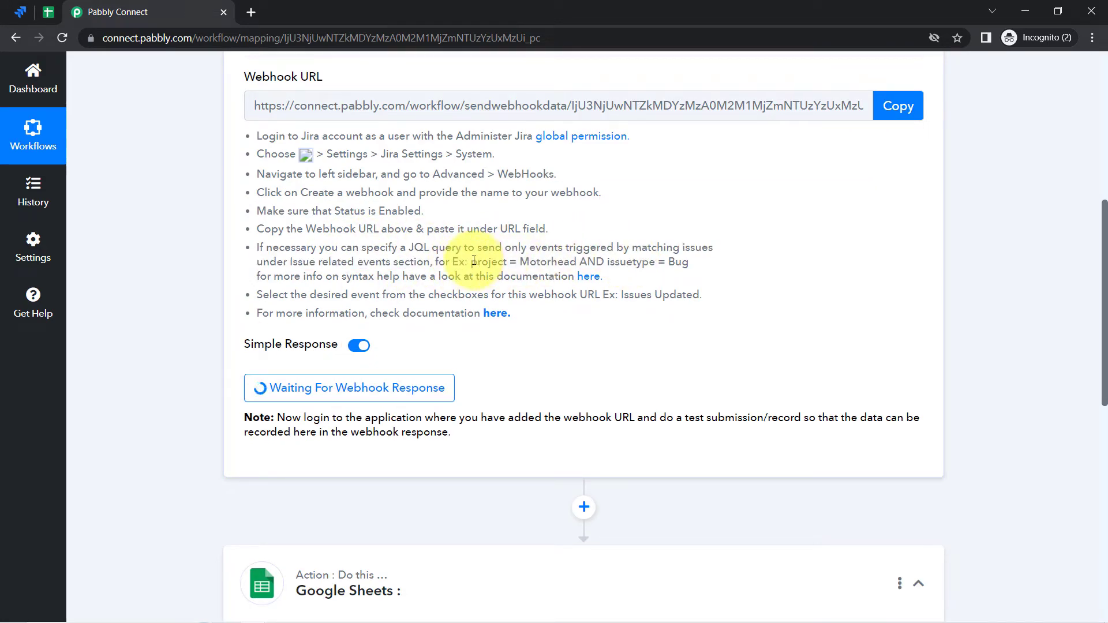
pyautogui.moveTo(471, 261); pyautogui.dragTo(682, 262)
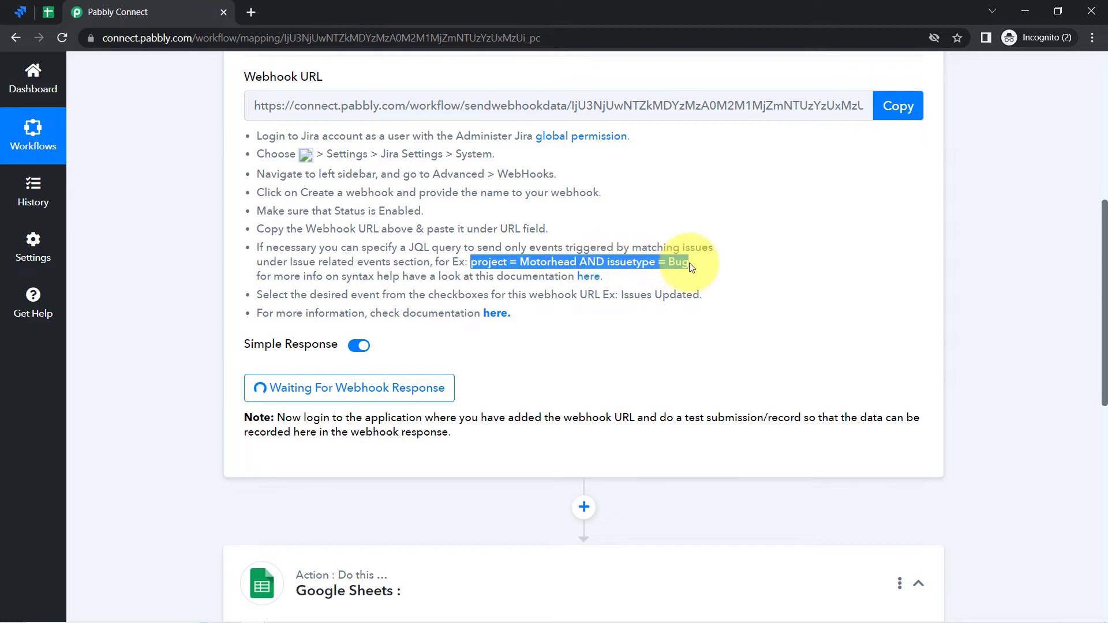
pyautogui.click(21, 12)
pyautogui.click(519, 326)
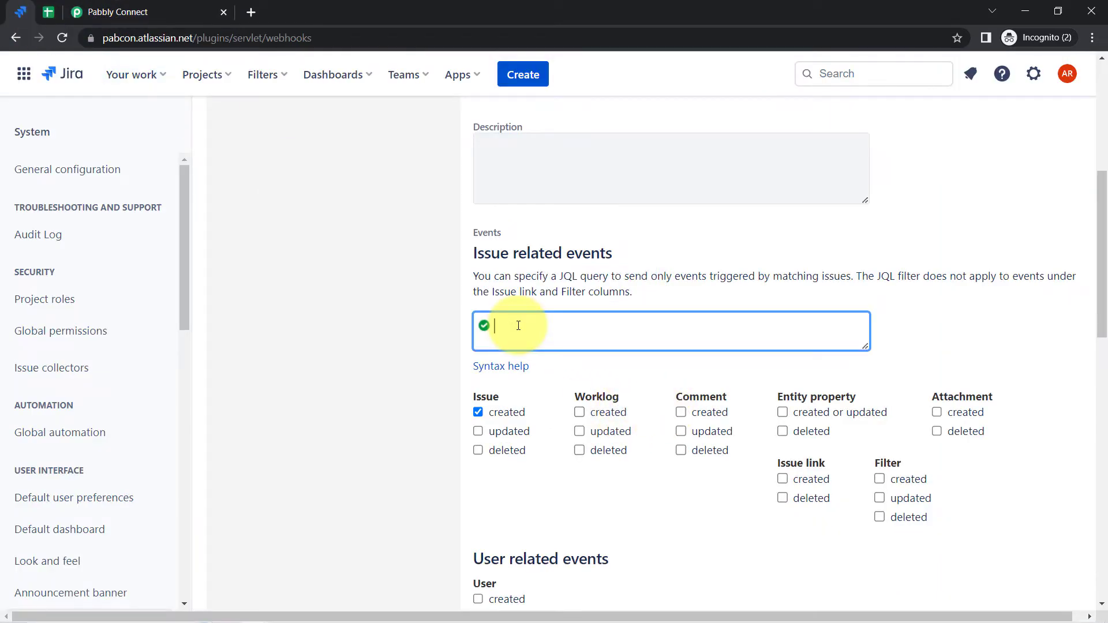
# Paste the example JQL query into the webhook's JQL filter box
pyautogui.write('project = Motorhead AND issuetype = Bug')
pyautogui.doubleClick(554, 323)
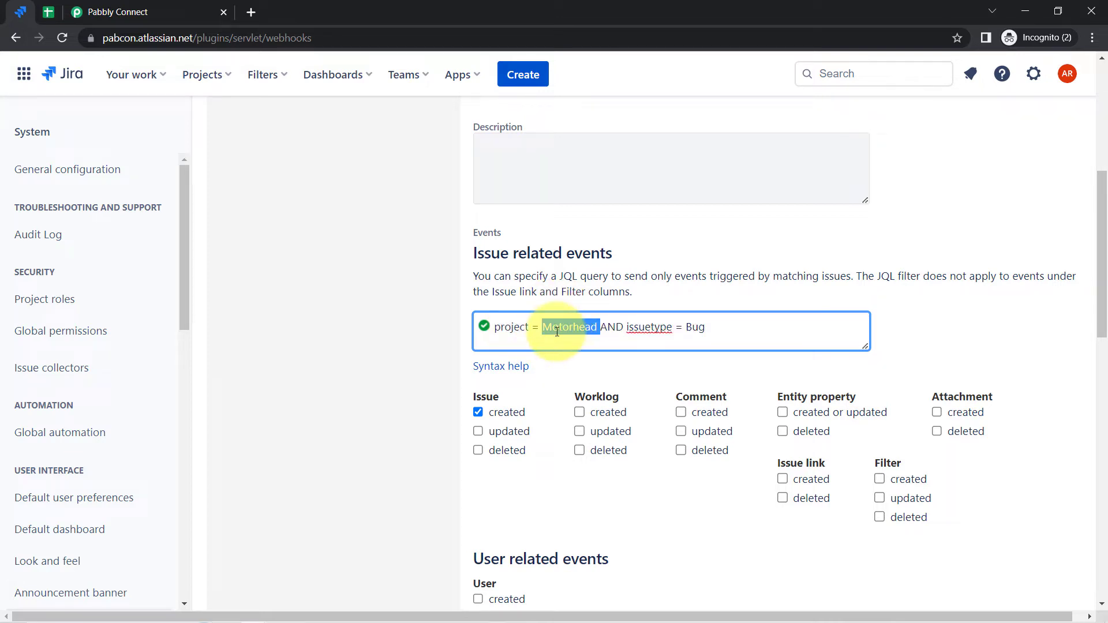
pyautogui.click(699, 326)
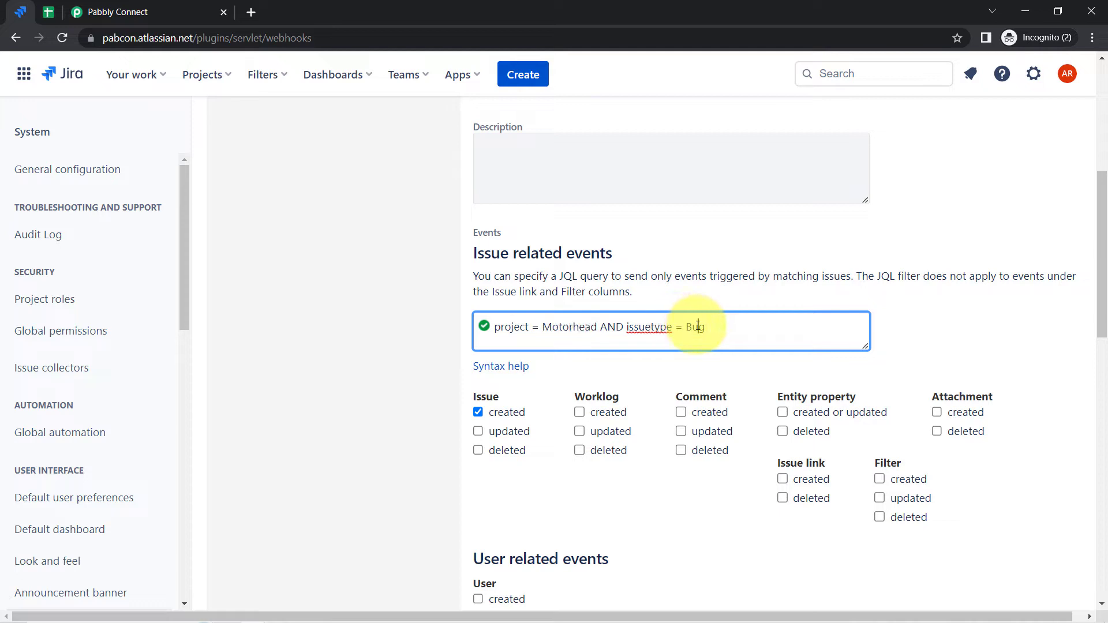
pyautogui.doubleClick(698, 326)
# Open the Jira webhooks page in a second, pinned browser tab
pyautogui.click(186, 42)
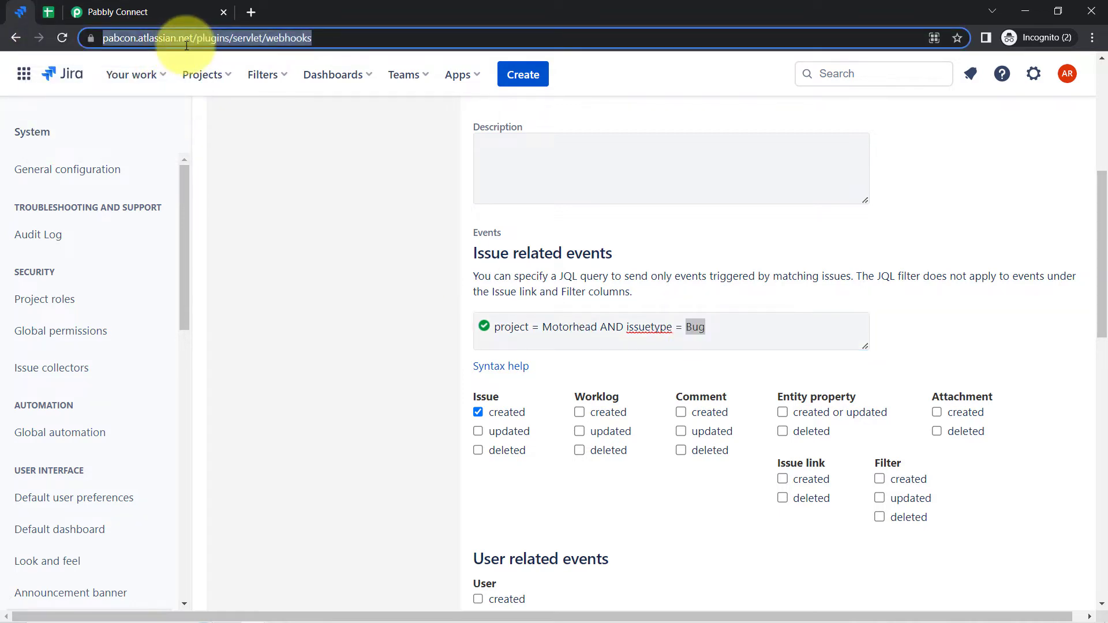
pyautogui.hotkey('ctrl', 'c')
pyautogui.hotkey('ctrl', 't')
pyautogui.hotkey('ctrl', 'v')
pyautogui.press('Return')
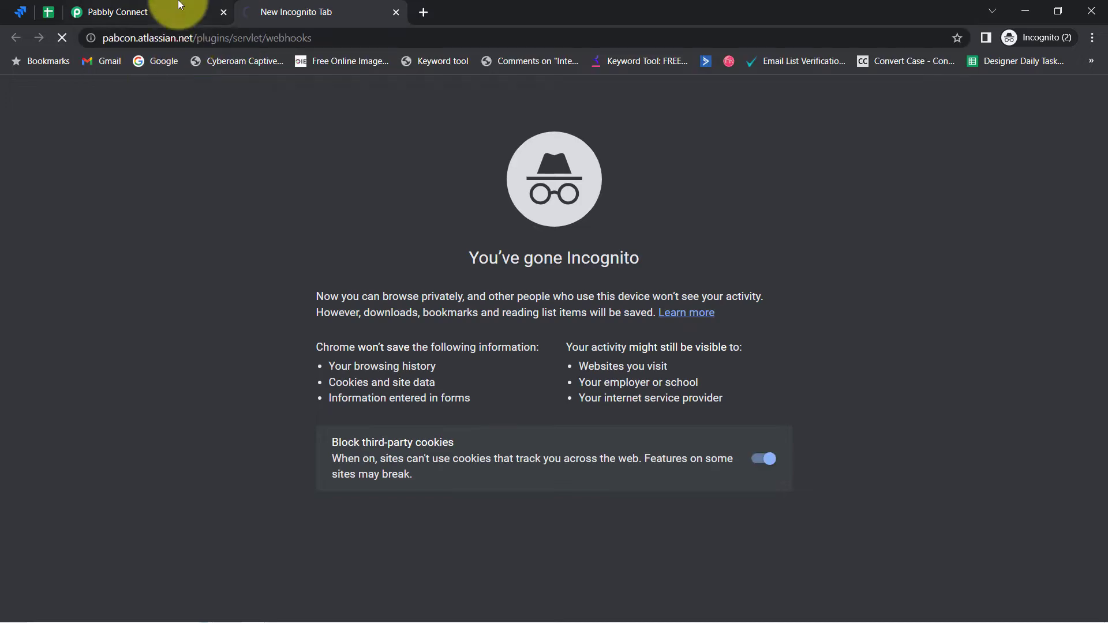
pyautogui.rightClick(300, 10)
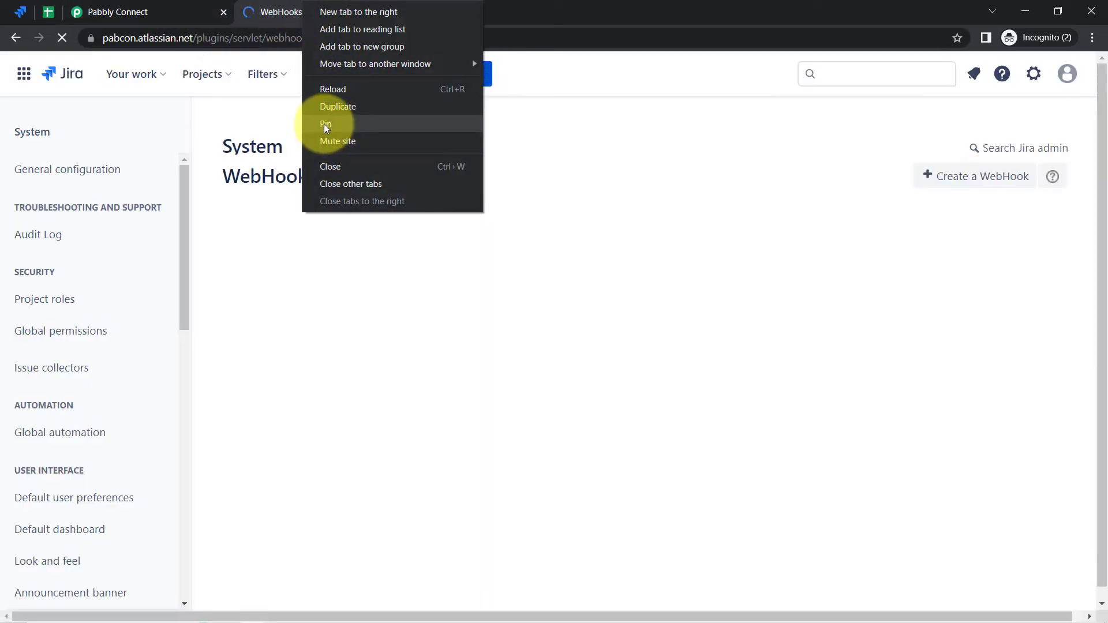
pyautogui.click(323, 123)
pyautogui.moveTo(23, 12); pyautogui.dragTo(77, 14)
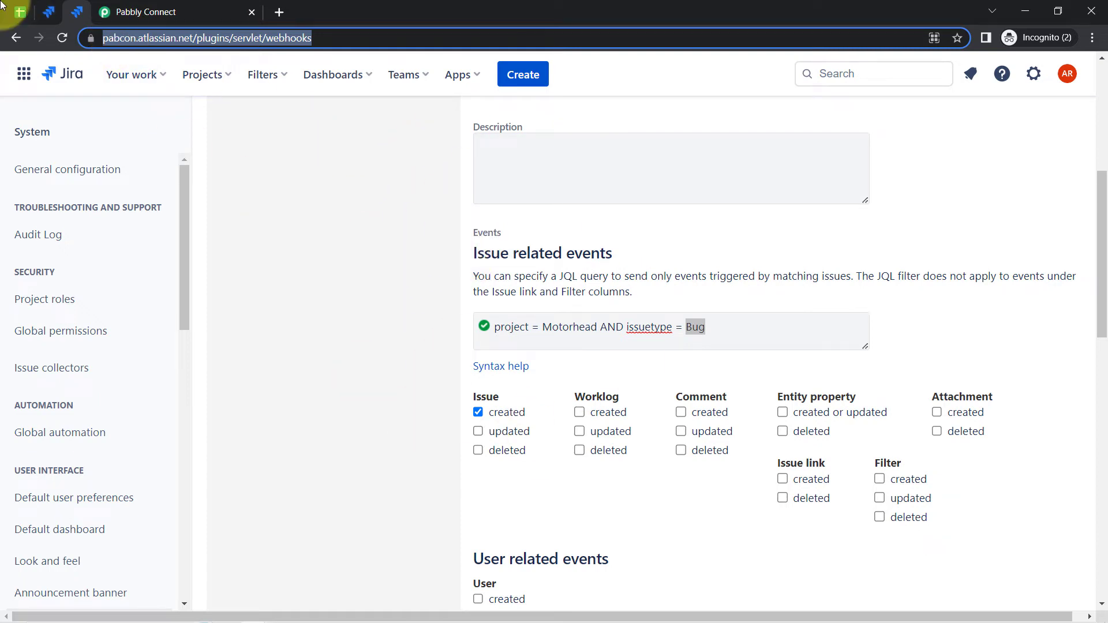
pyautogui.click(48, 12)
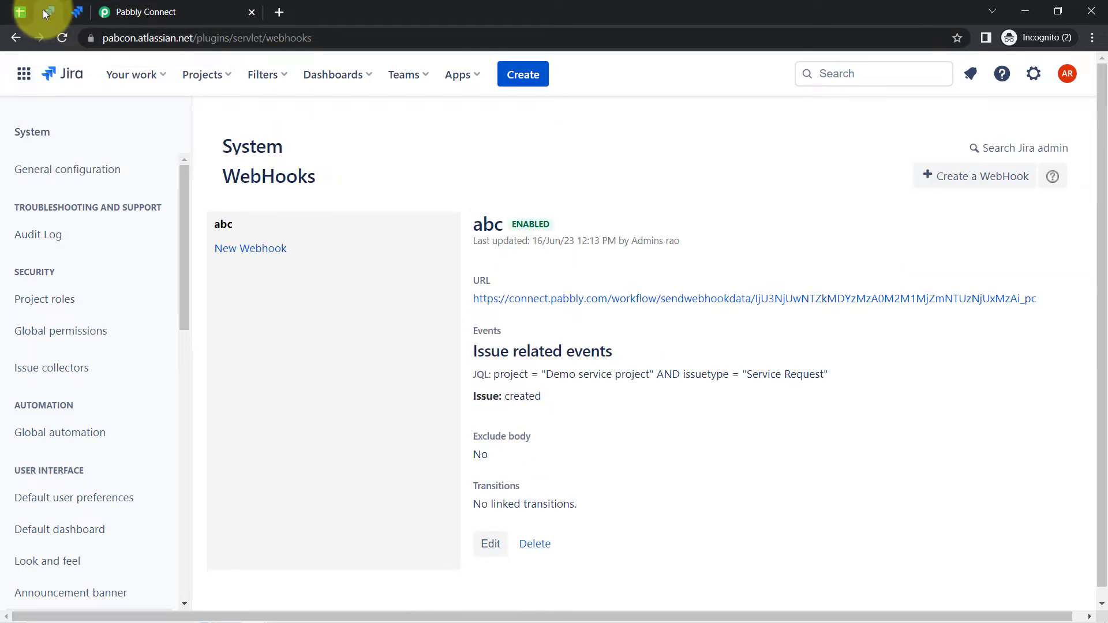
# Replace Motorhead in the JQL with "Demo service project" and delete Bug
pyautogui.click(218, 76)
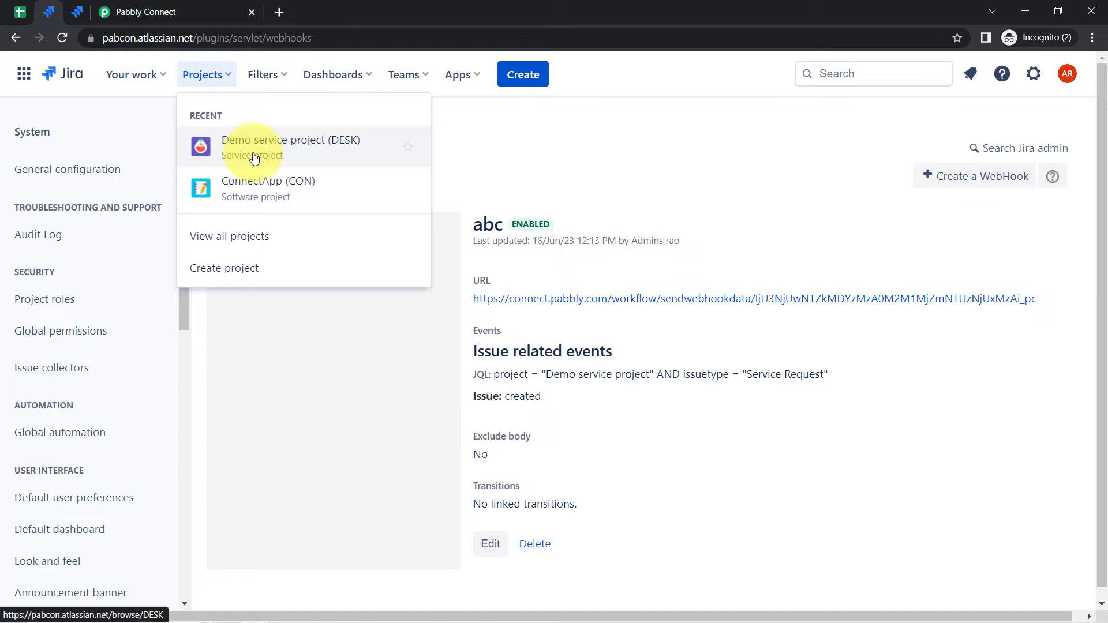
pyautogui.click(277, 149)
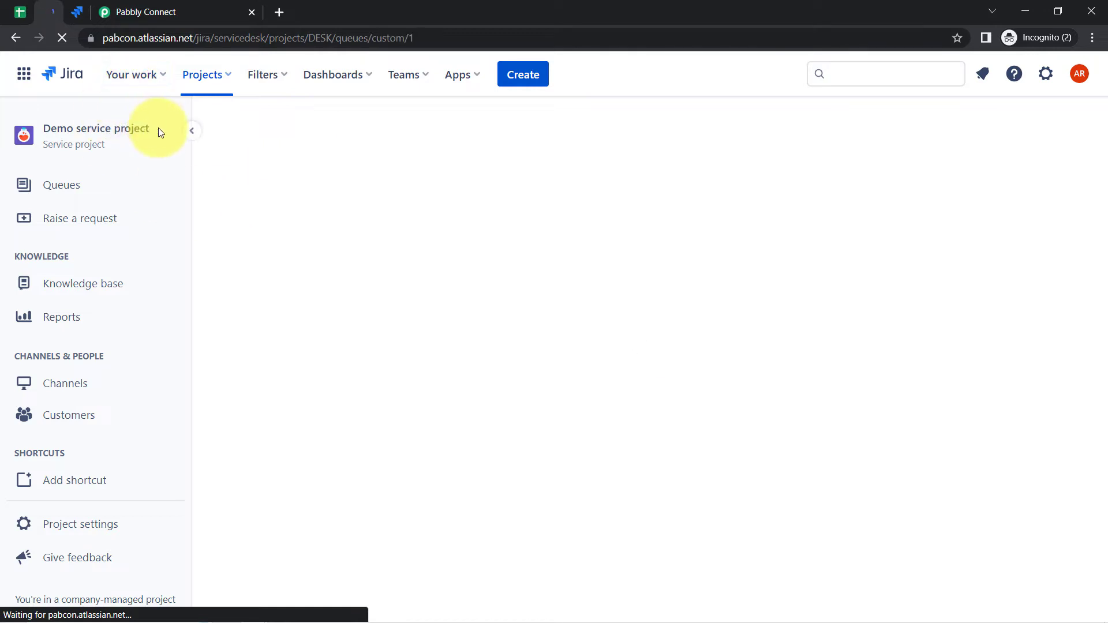
pyautogui.moveTo(156, 126); pyautogui.dragTo(45, 130)
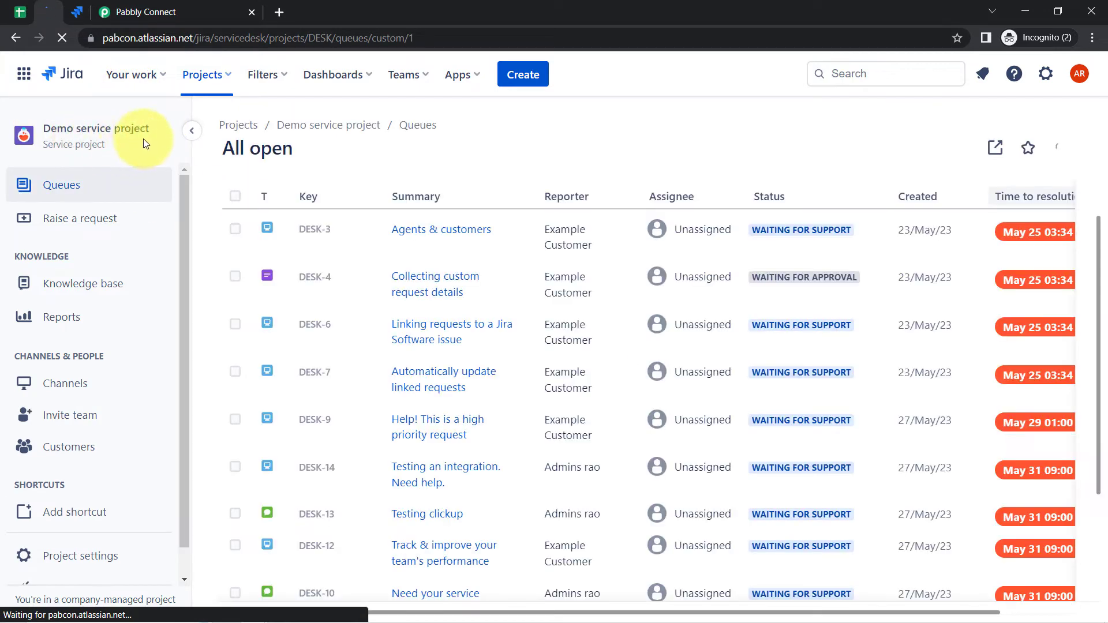
pyautogui.moveTo(154, 128); pyautogui.dragTo(44, 125)
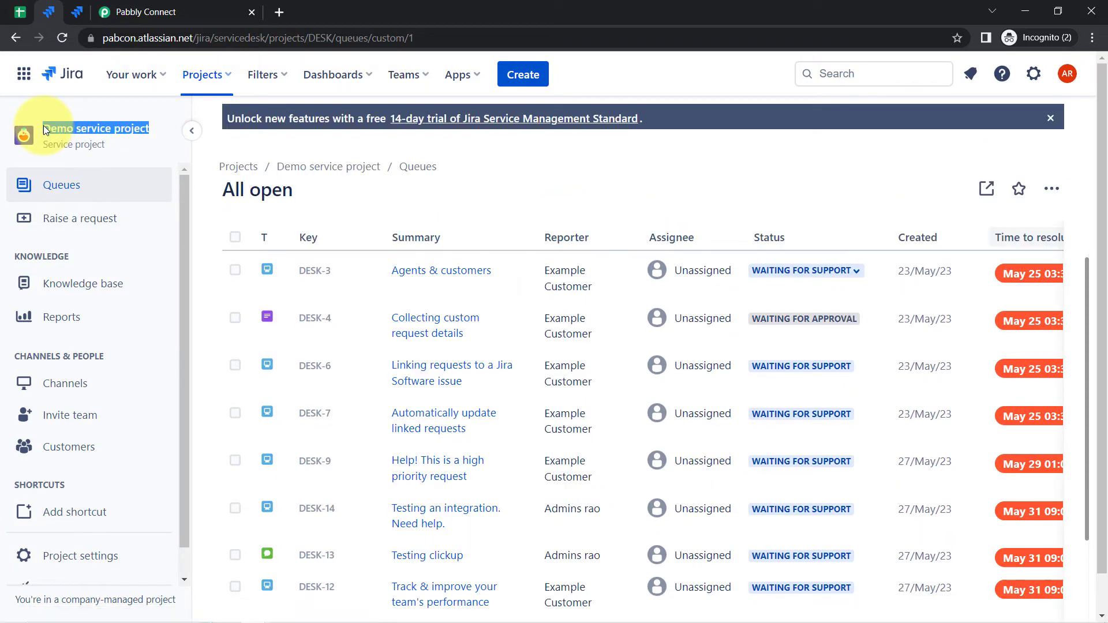
pyautogui.click(78, 10)
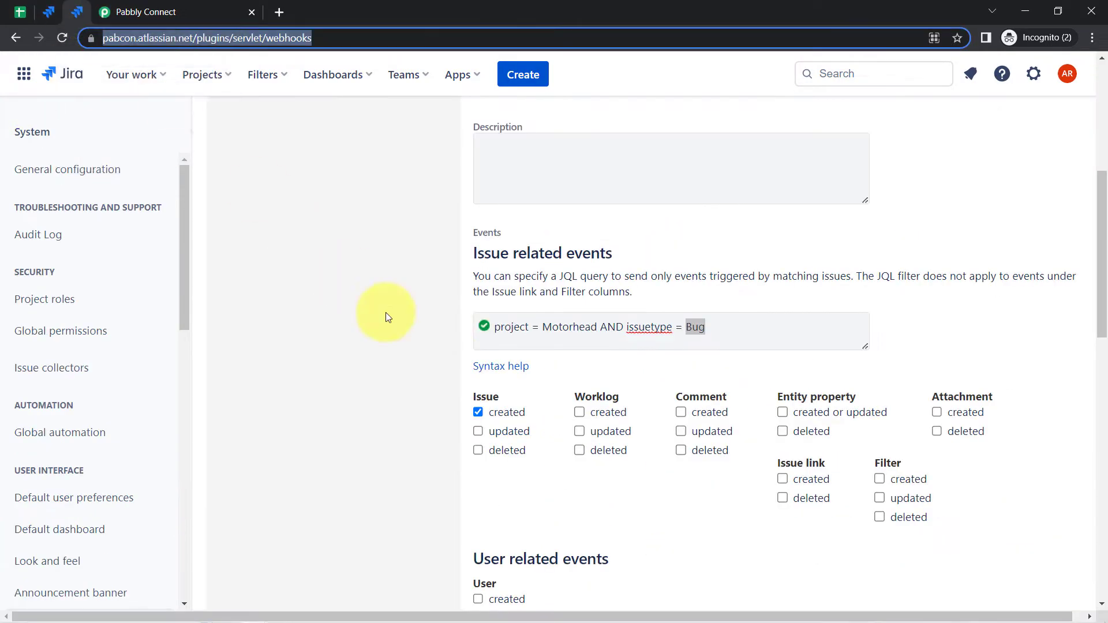
pyautogui.doubleClick(572, 329)
pyautogui.hotkey('ctrl', 'v')
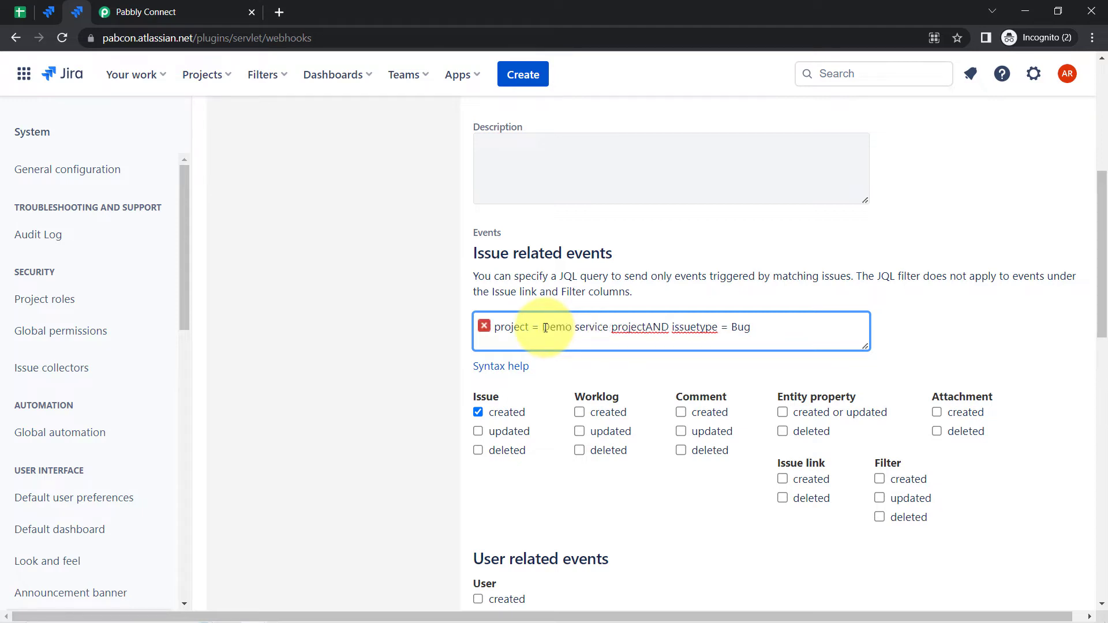
pyautogui.write('"')
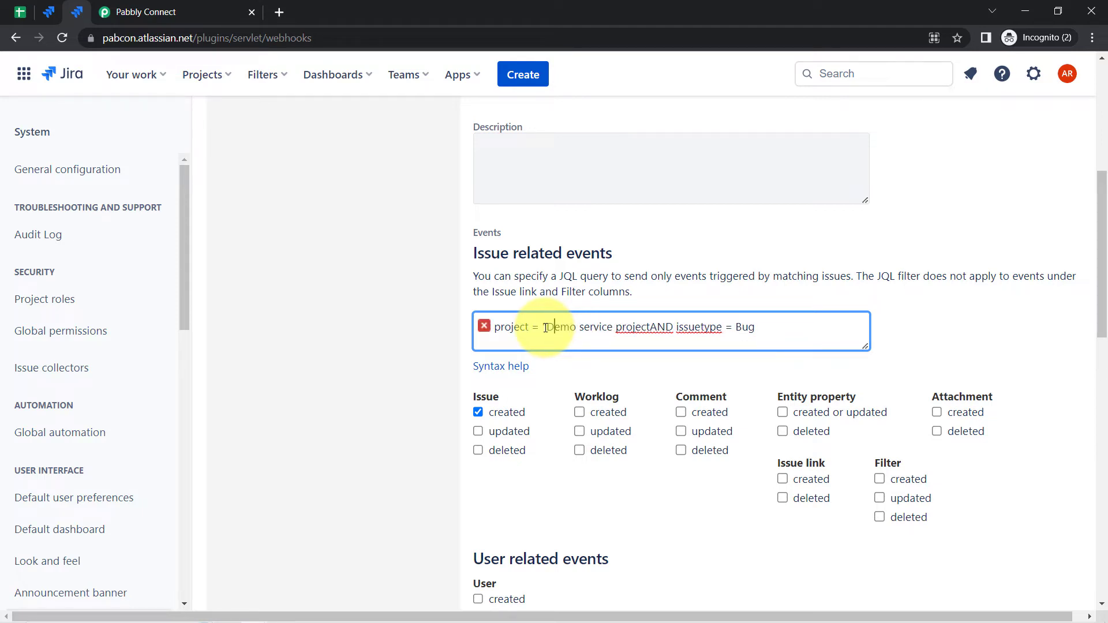
pyautogui.press('Right')
pyautogui.press('Right')
pyautogui.press('Right')
pyautogui.press('Right')
pyautogui.press('Right')
pyautogui.press('Right')
pyautogui.press('Right')
pyautogui.press('Right')
pyautogui.press('Right')
pyautogui.press('Right')
pyautogui.press('Right')
pyautogui.press('Right')
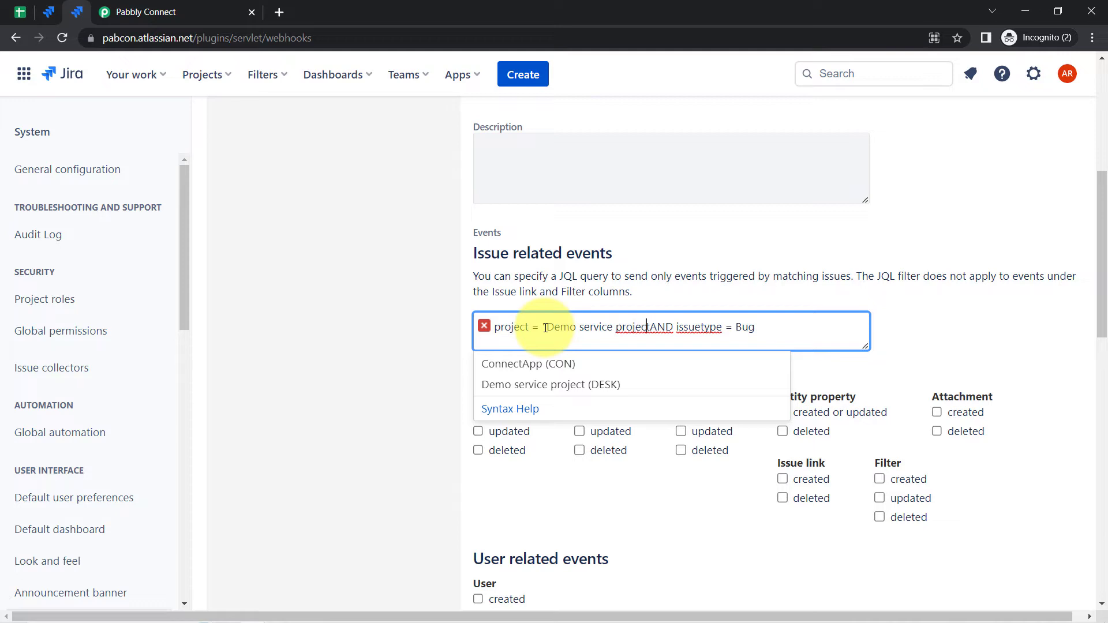
pyautogui.write('"')
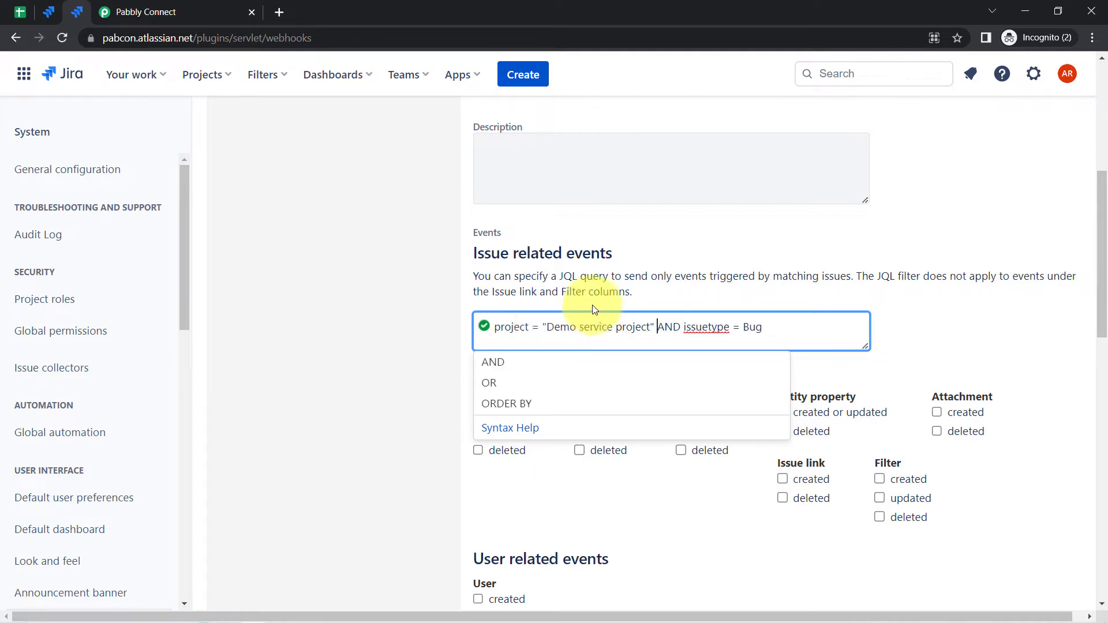
pyautogui.doubleClick(748, 327)
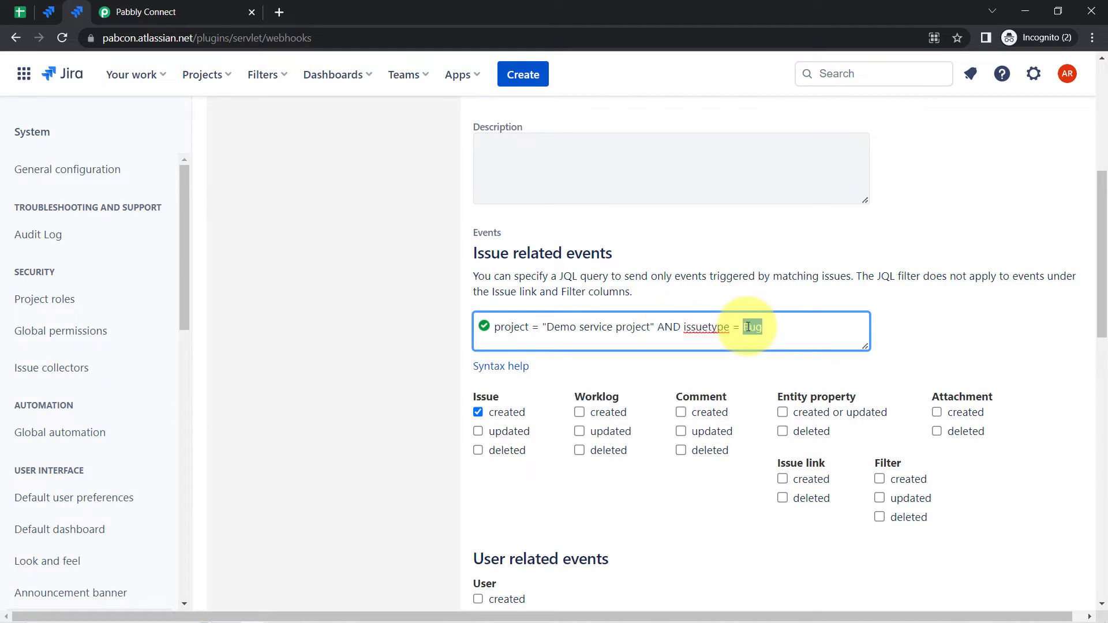
pyautogui.press('BackSpace')
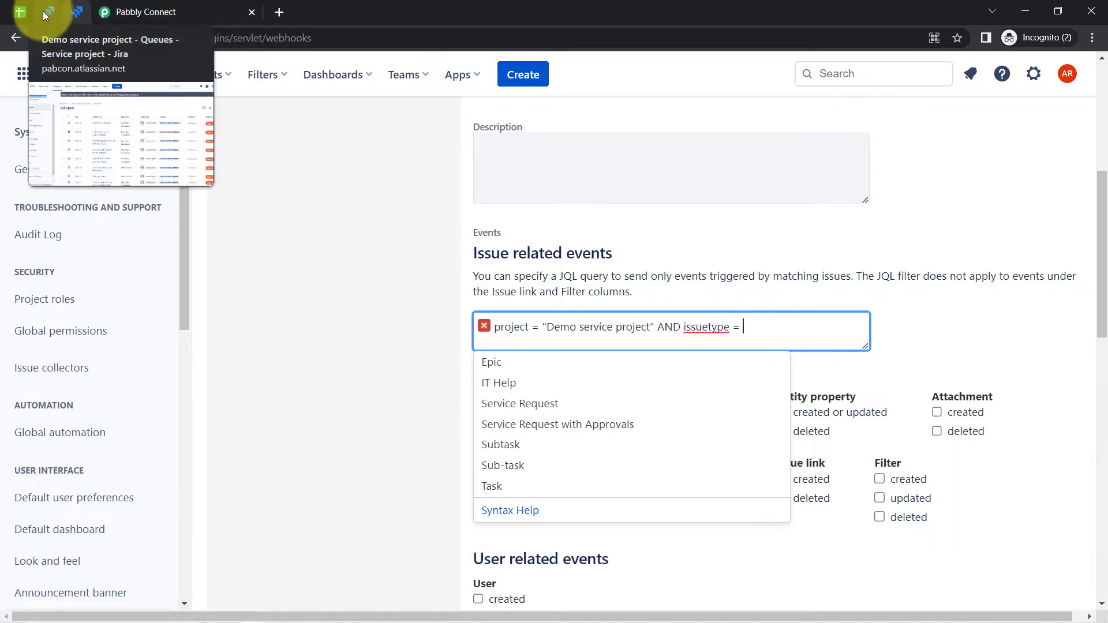
# Check available issue types, then set the JQL issuetype to "Service Request"
pyautogui.click(49, 10)
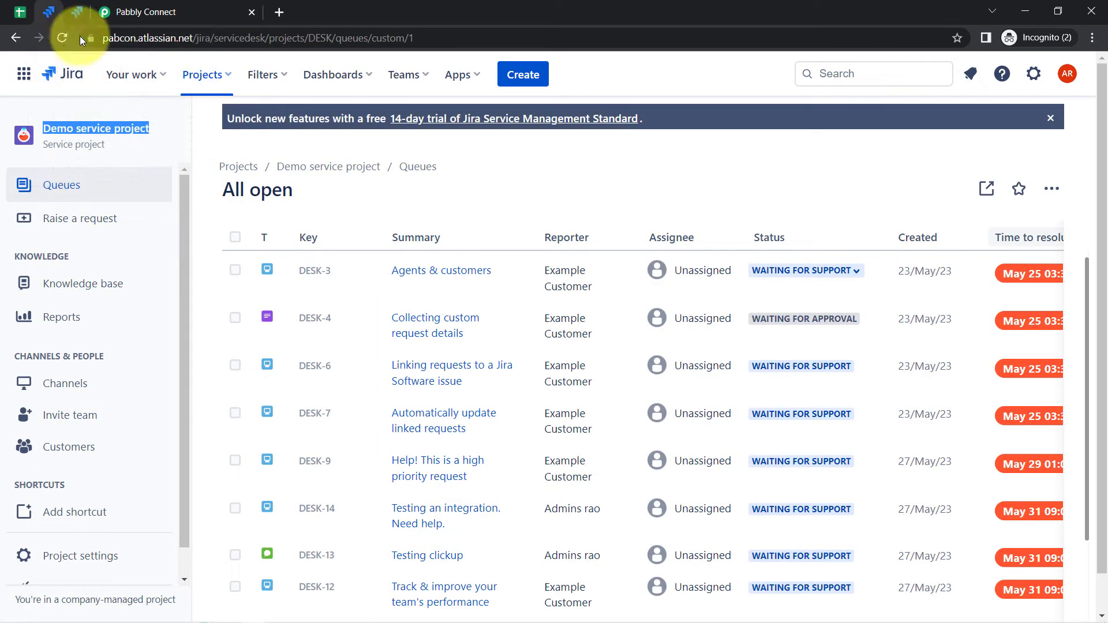
pyautogui.click(513, 80)
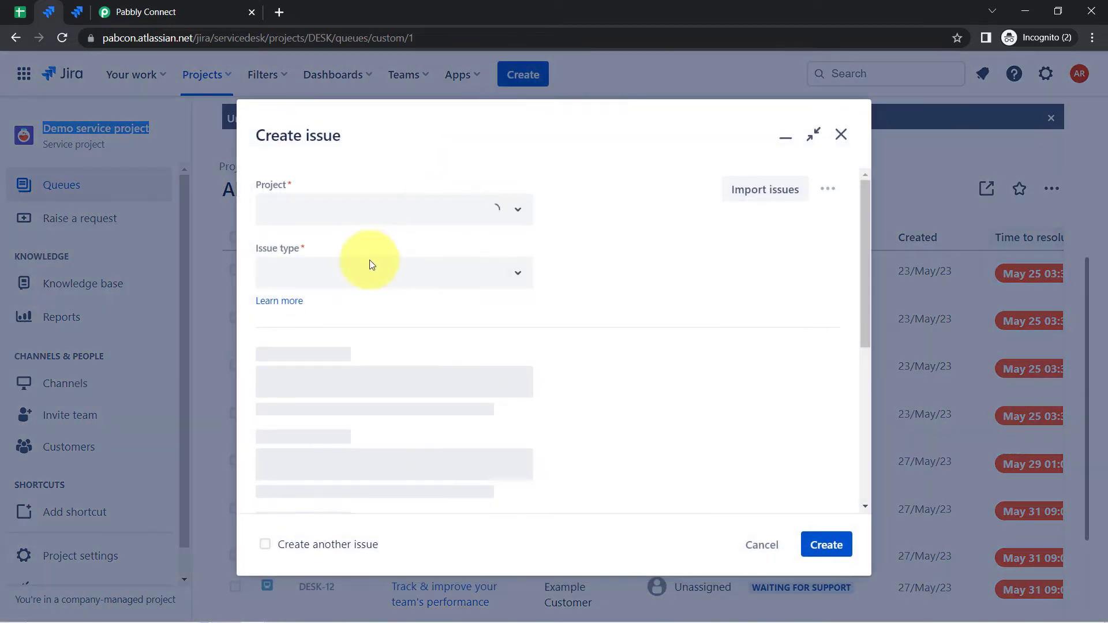
pyautogui.click(291, 278)
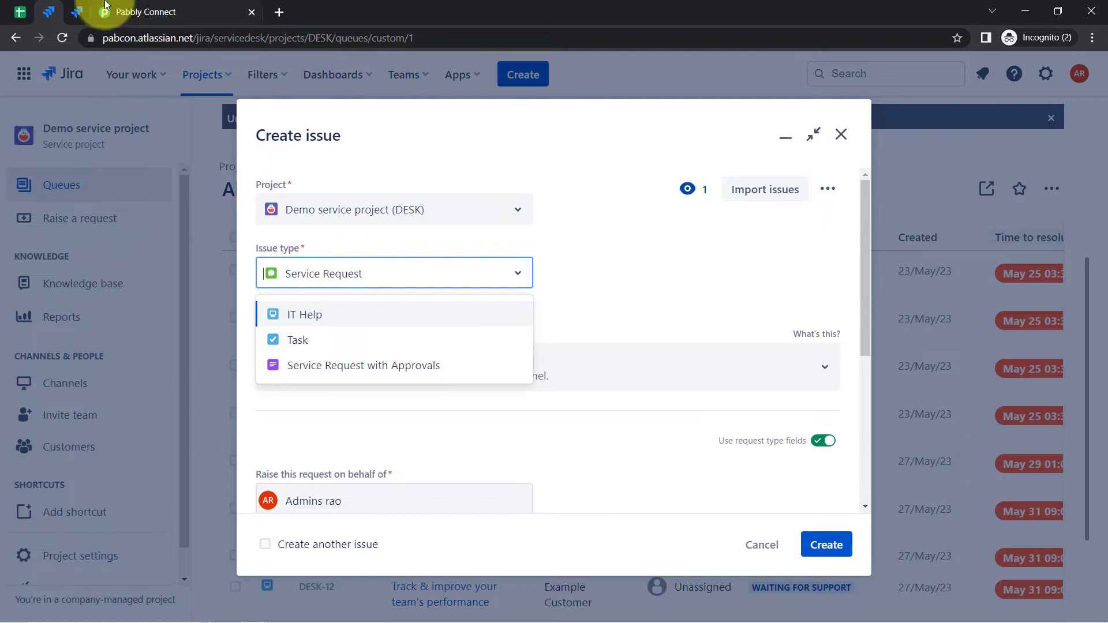
pyautogui.click(77, 12)
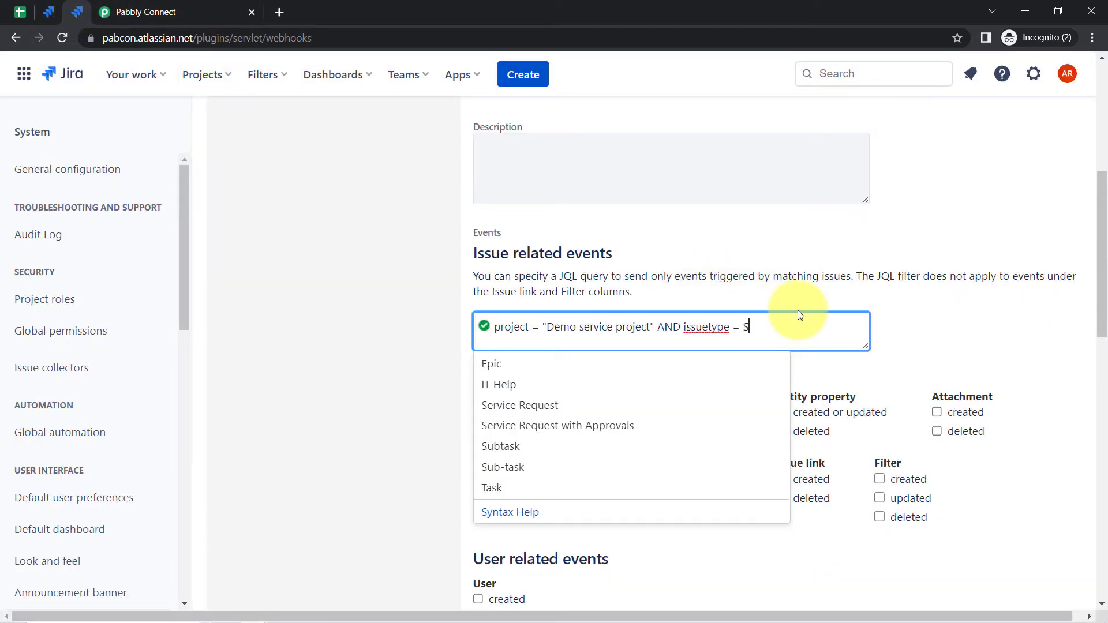
pyautogui.write('ervice Request"')
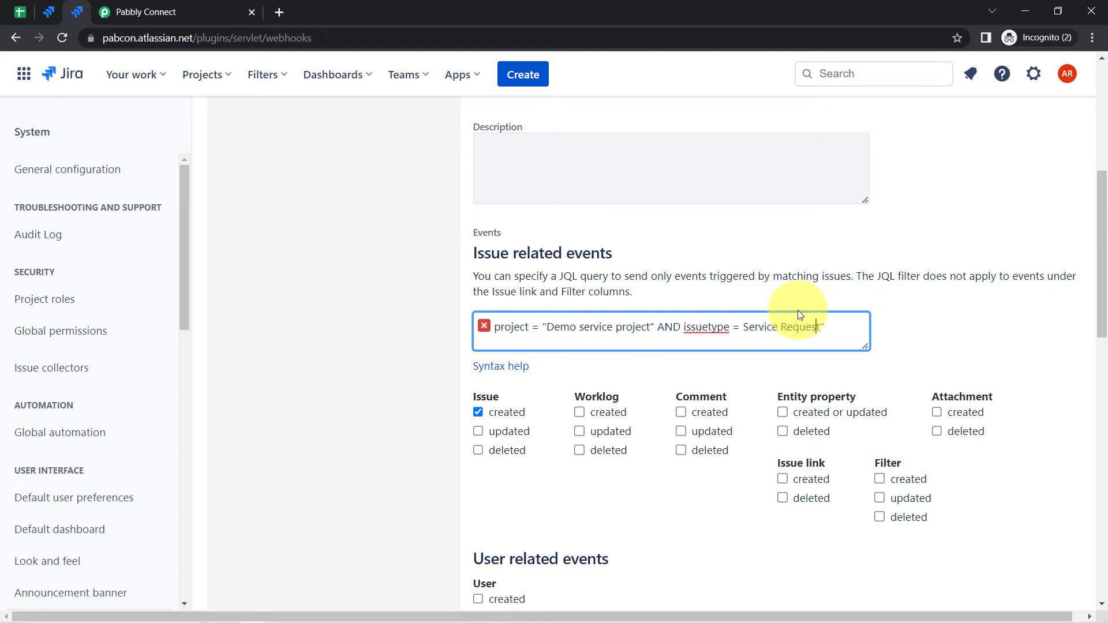
pyautogui.press('Left')
pyautogui.press('Left')
pyautogui.press('Left')
pyautogui.press('Left')
pyautogui.press('Left')
pyautogui.press('Left')
pyautogui.press('Left')
pyautogui.press('Left')
pyautogui.press('Left')
pyautogui.press('Left')
pyautogui.press('Left')
pyautogui.press('Left')
pyautogui.press('Left')
pyautogui.press('Left')
pyautogui.press('Left')
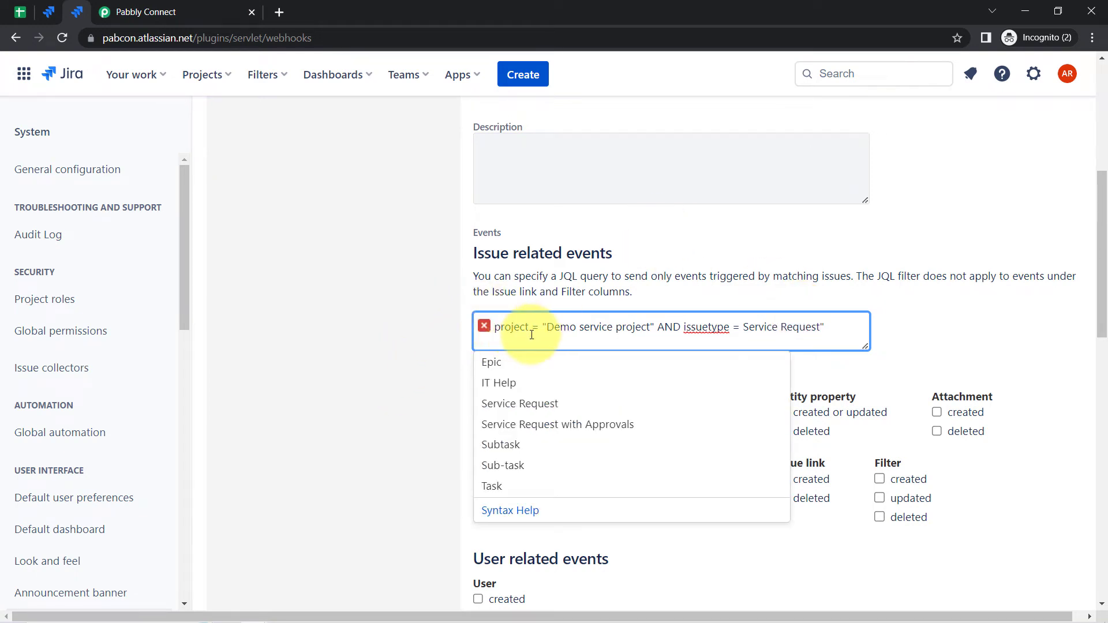
pyautogui.write('"')
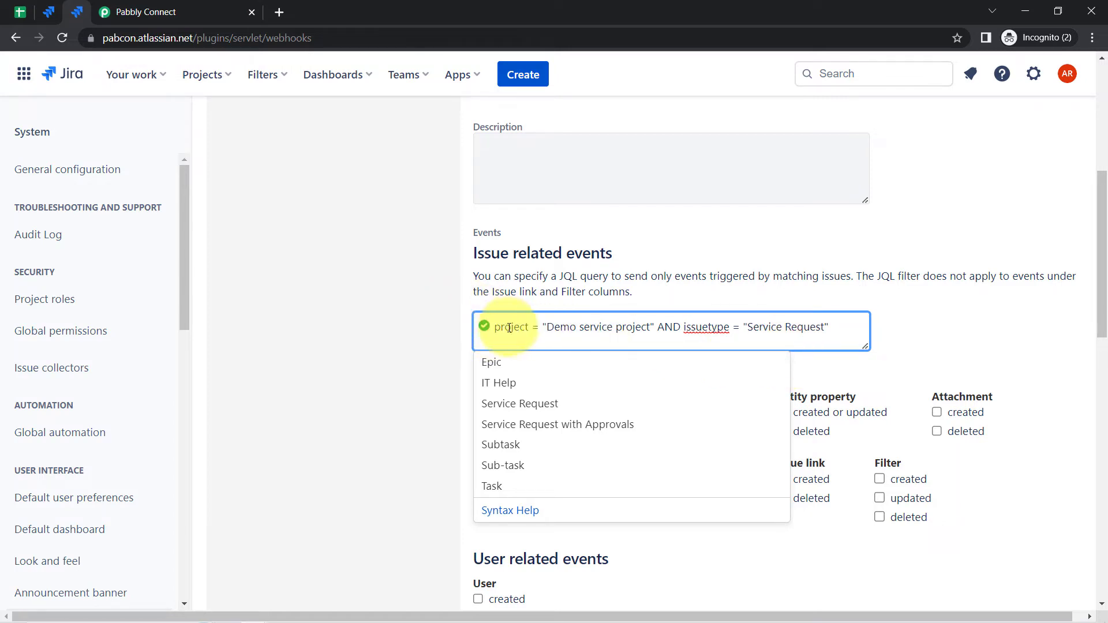
pyautogui.click(418, 378)
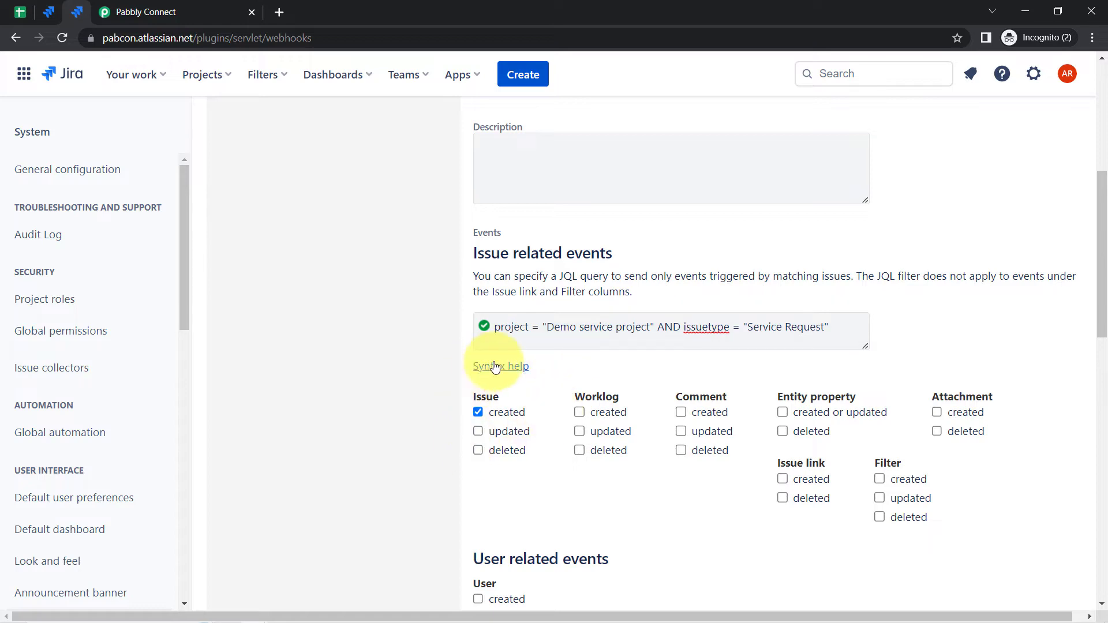
# Create the webhook and dismiss the success banner
pyautogui.moveTo(1100, 272); pyautogui.dragTo(1103, 556)
pyautogui.click(489, 586)
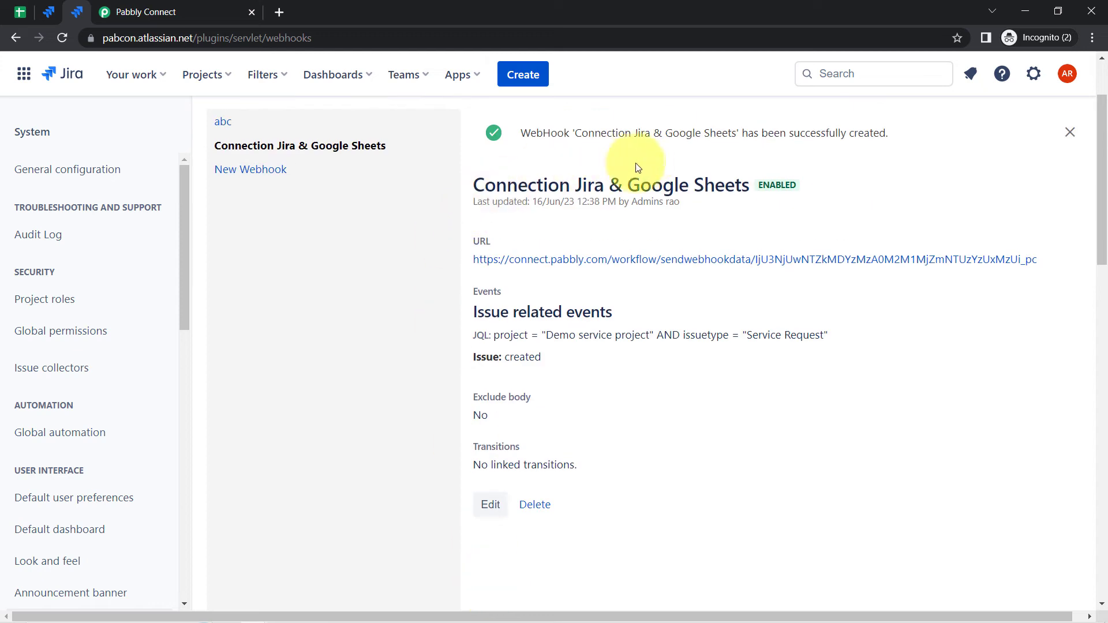
pyautogui.moveTo(586, 135); pyautogui.dragTo(1068, 129)
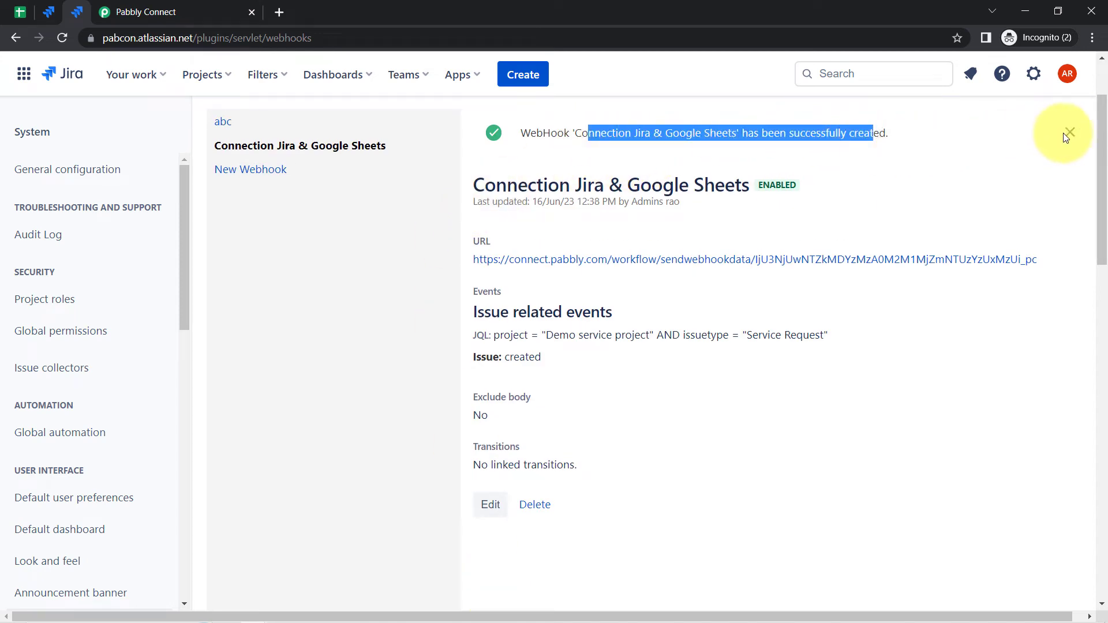
pyautogui.click(1069, 133)
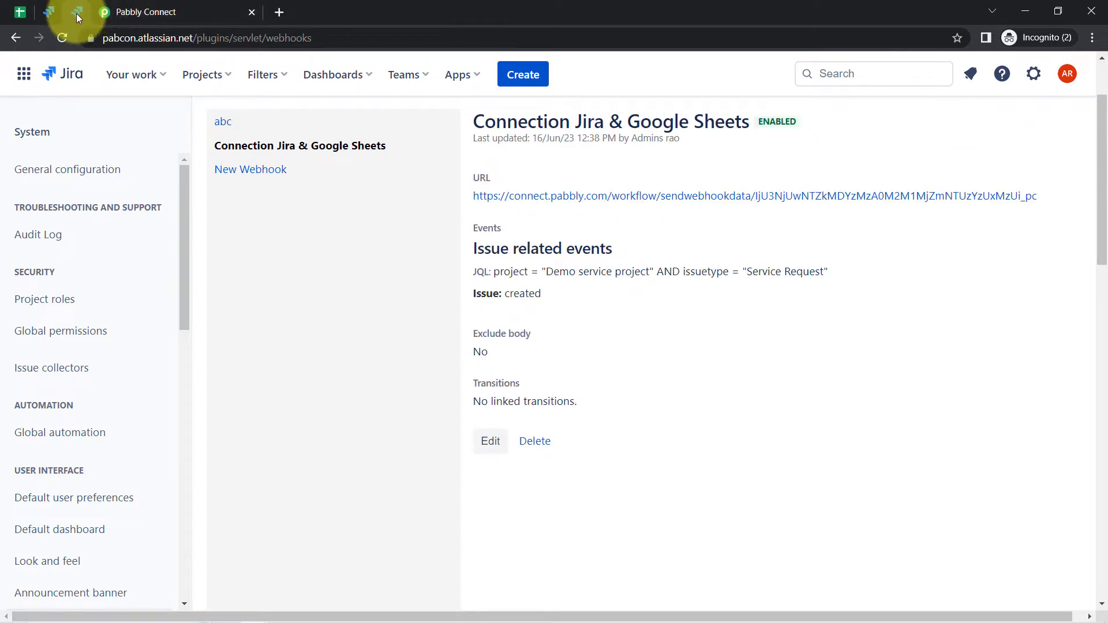
pyautogui.rightClick(76, 12)
# Close the Jira webhooks tab and review Pabbly's test-submission note for the waiting trigger
pyautogui.click(105, 180)
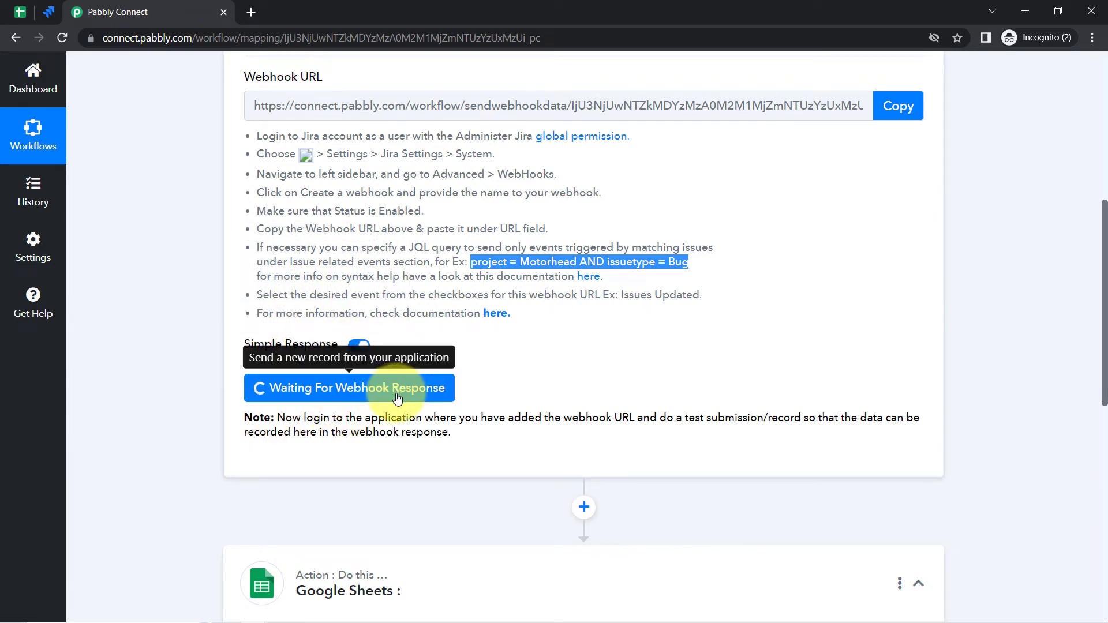
pyautogui.moveTo(330, 417); pyautogui.dragTo(493, 456)
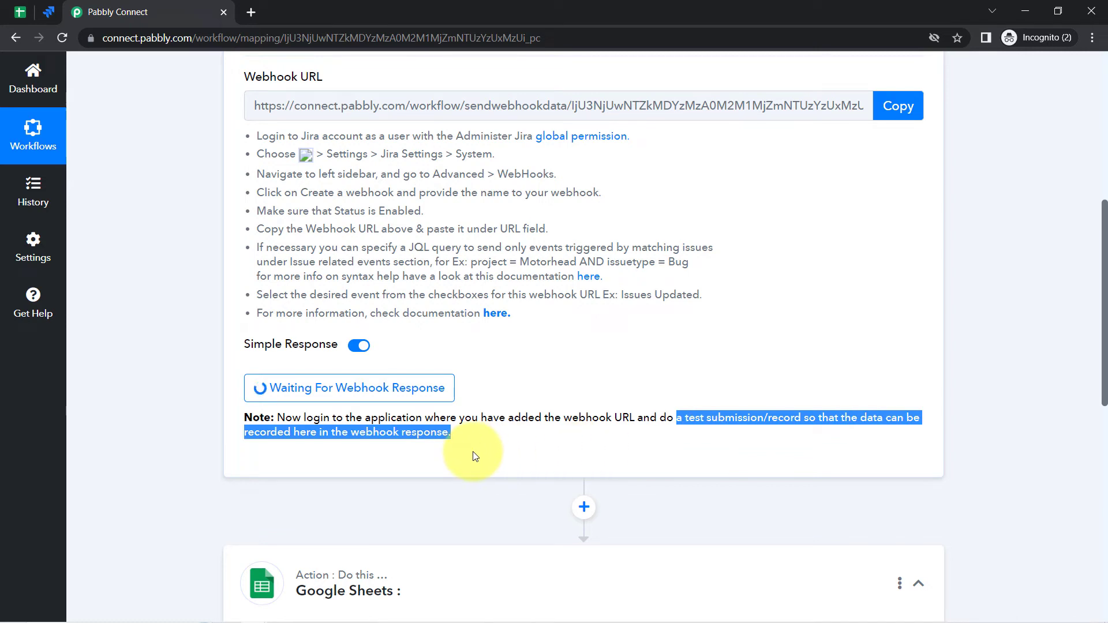
pyautogui.click(774, 416)
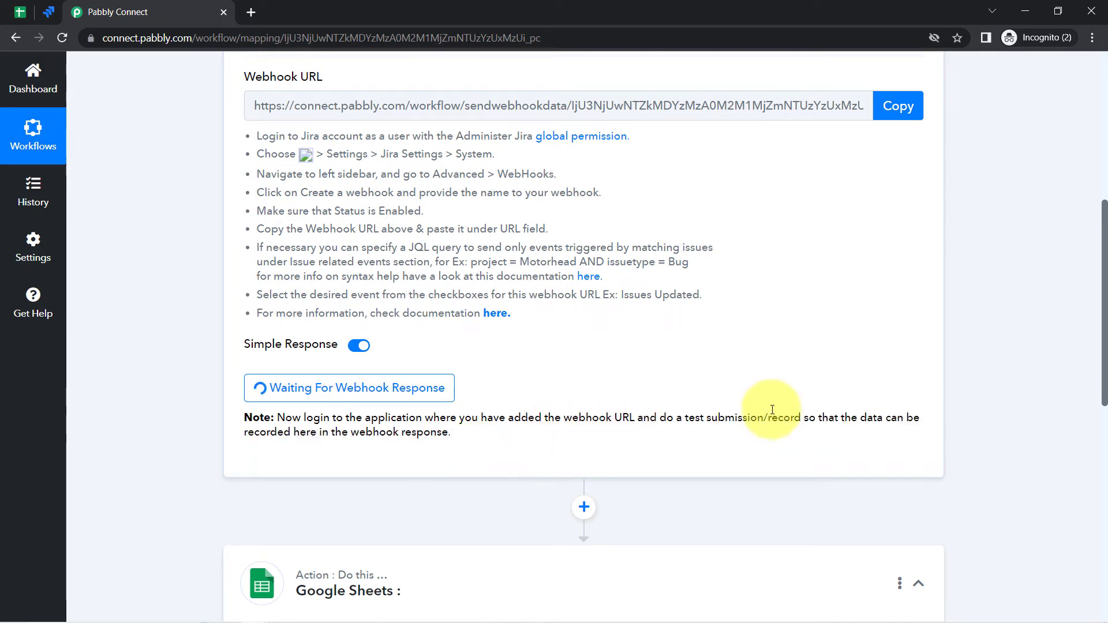
pyautogui.moveTo(696, 418); pyautogui.dragTo(789, 421)
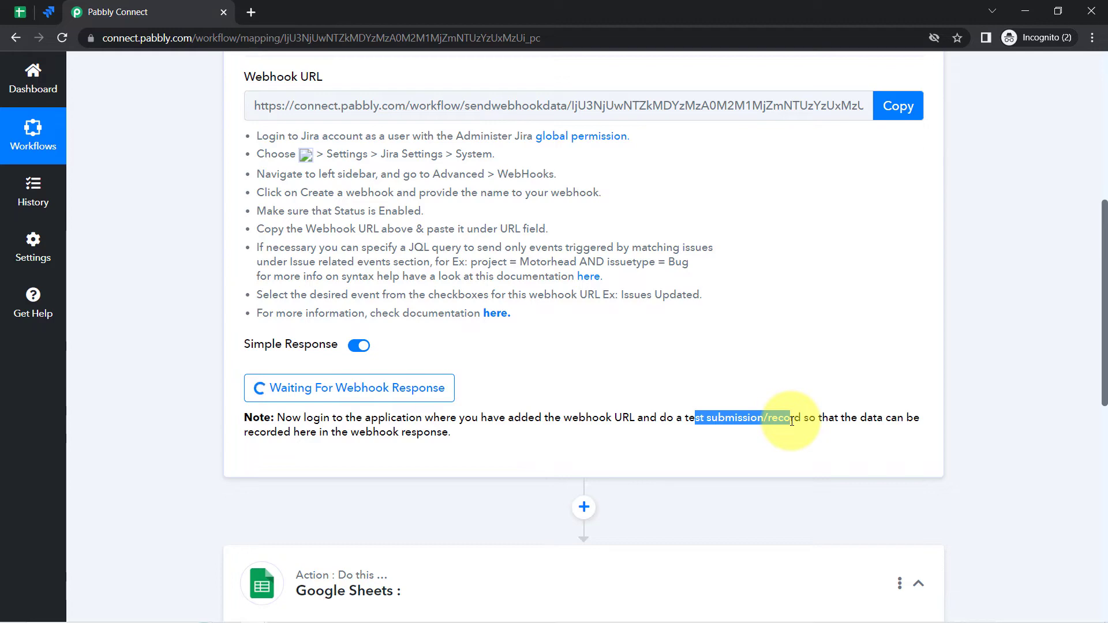
pyautogui.scroll(1, 421, 206)
pyautogui.scroll(3, 420, 207)
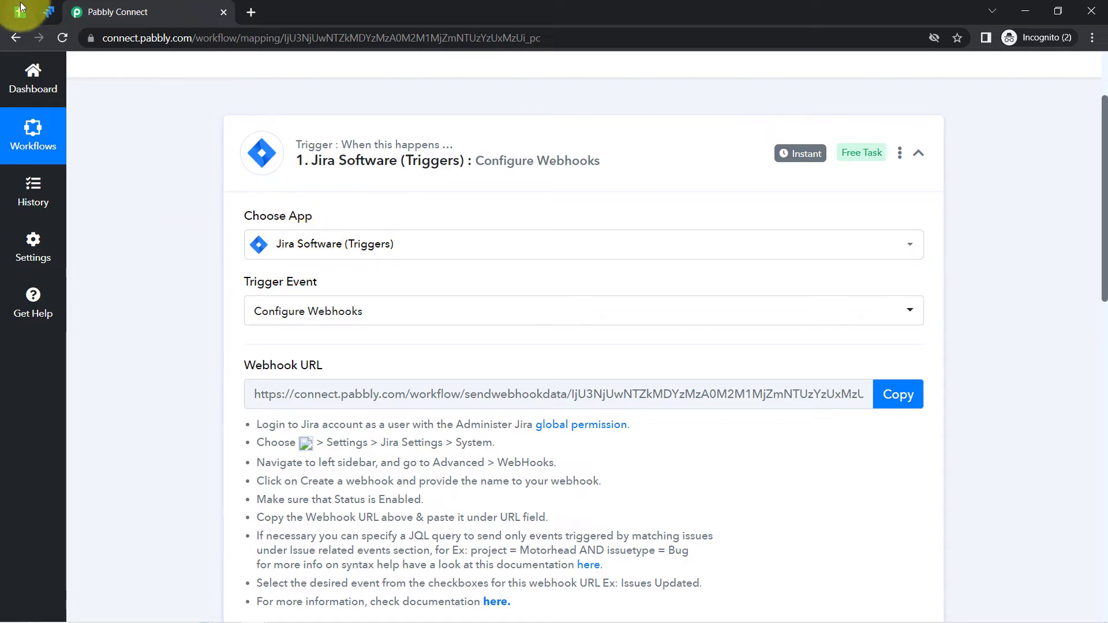
pyautogui.click(44, 10)
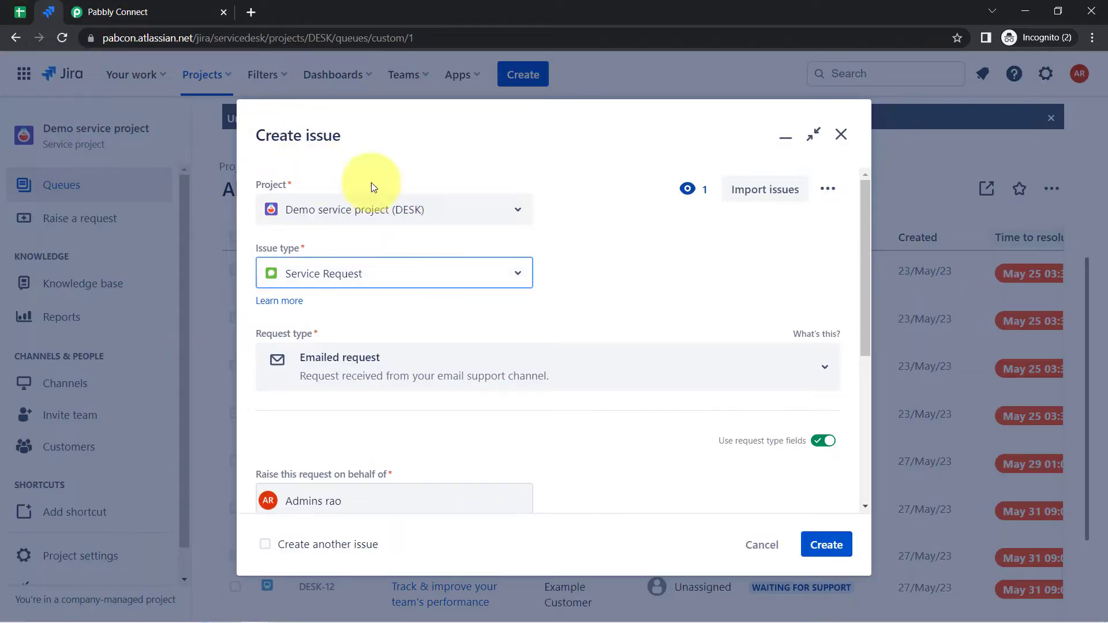
# Create issue 'New Feature Request by the Customer' asking for workflow history tracking, then return to Pabbly
pyautogui.moveTo(256, 137); pyautogui.dragTo(342, 140)
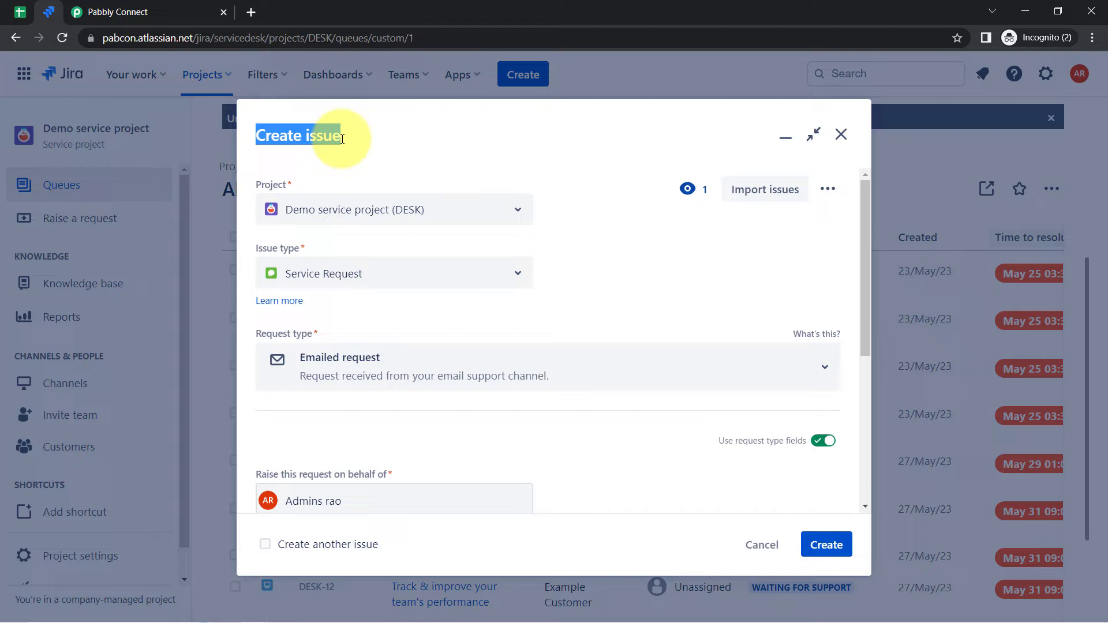
pyautogui.click(230, 13)
pyautogui.moveTo(799, 163)
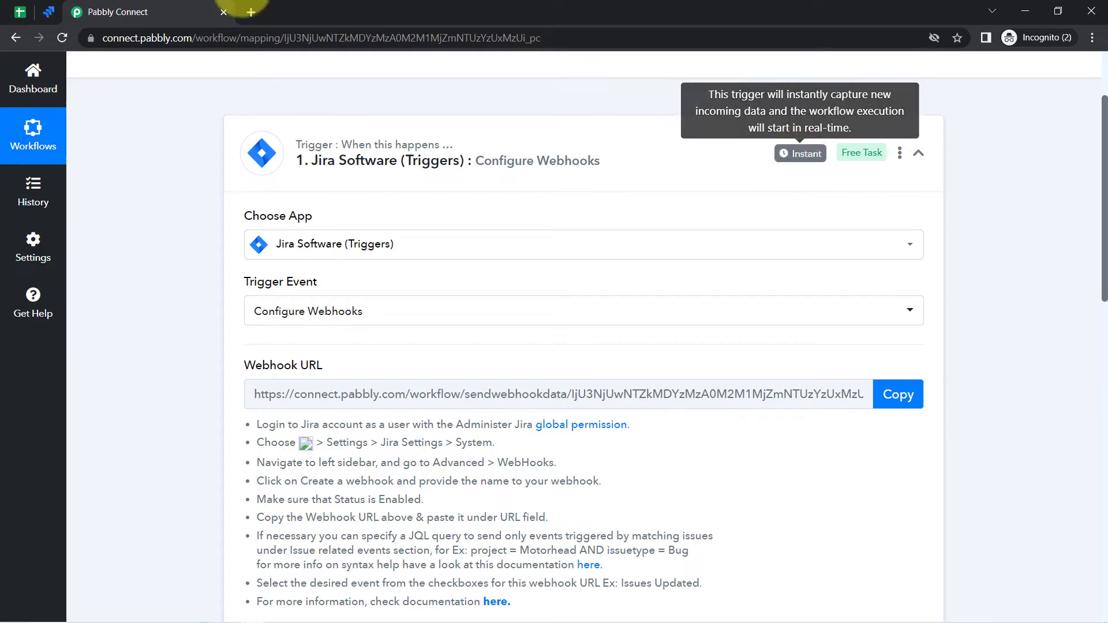
pyautogui.click(49, 12)
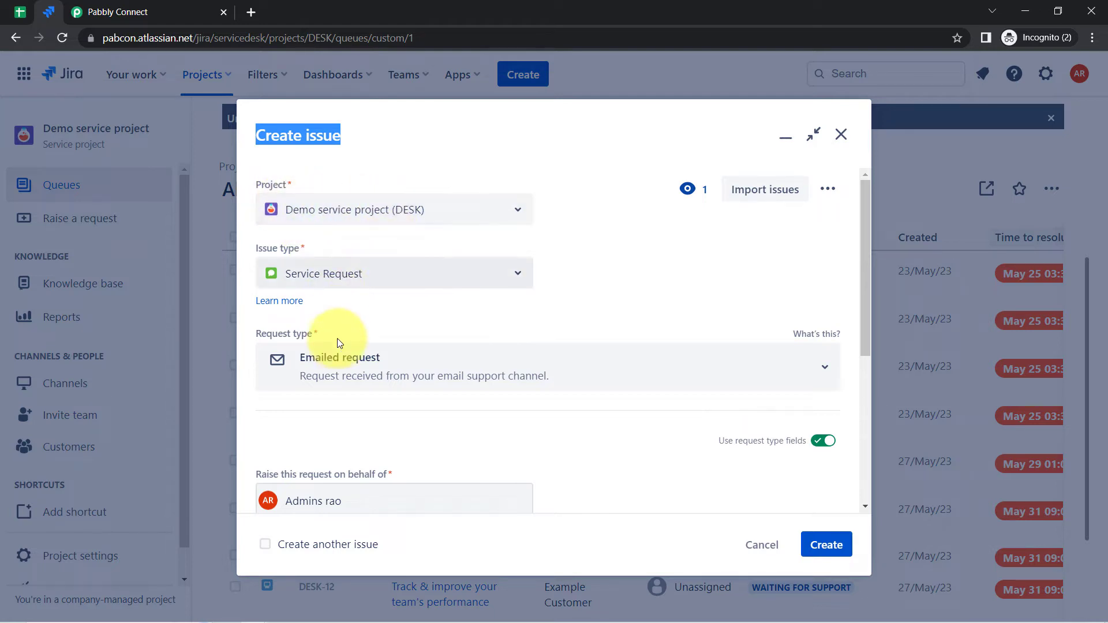
pyautogui.scroll(-5, 335, 341)
pyautogui.click(280, 271)
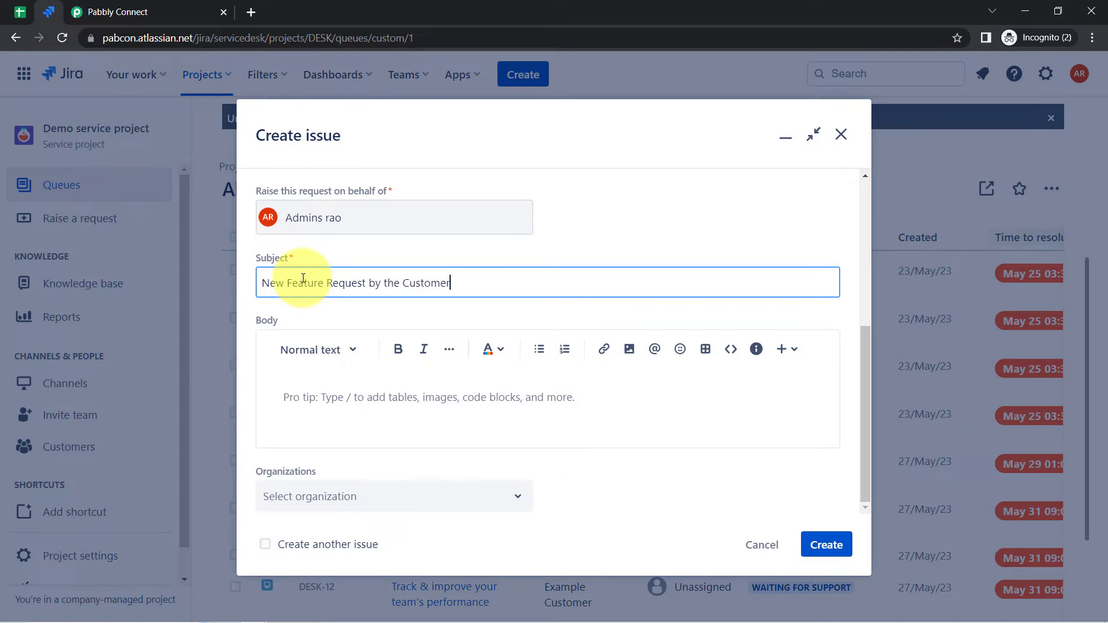
pyautogui.click(298, 390)
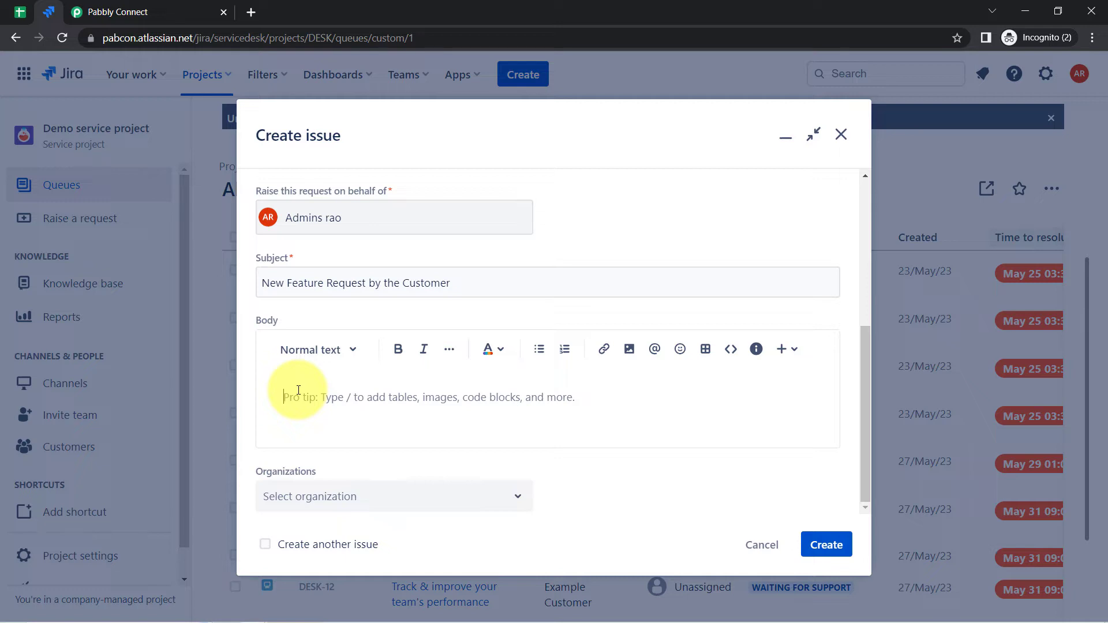
pyautogui.write('He')
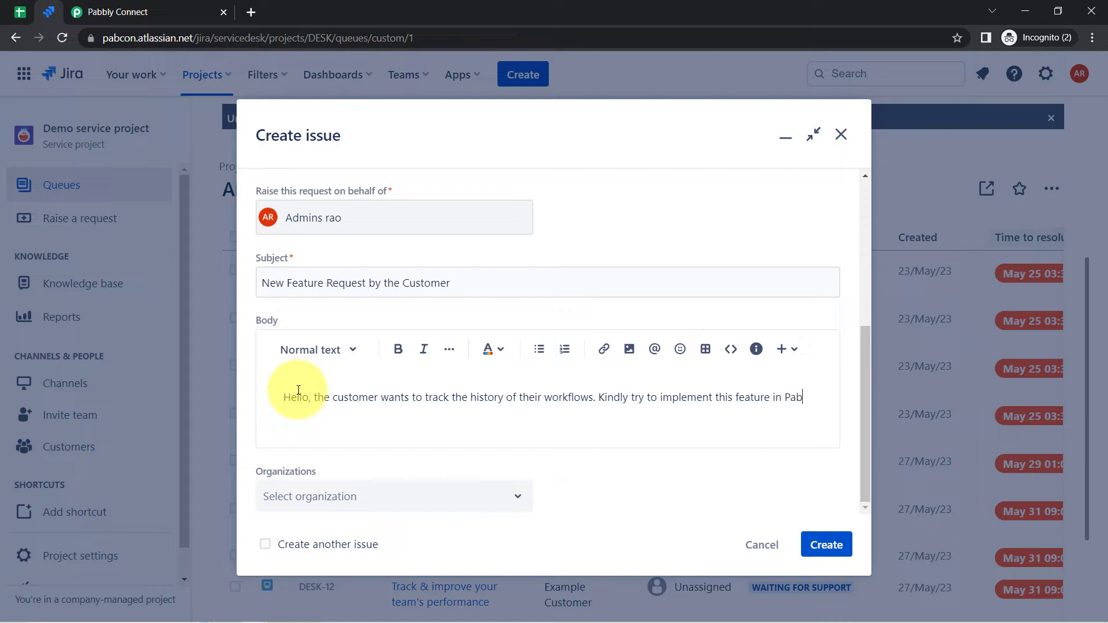
pyautogui.write('yC')
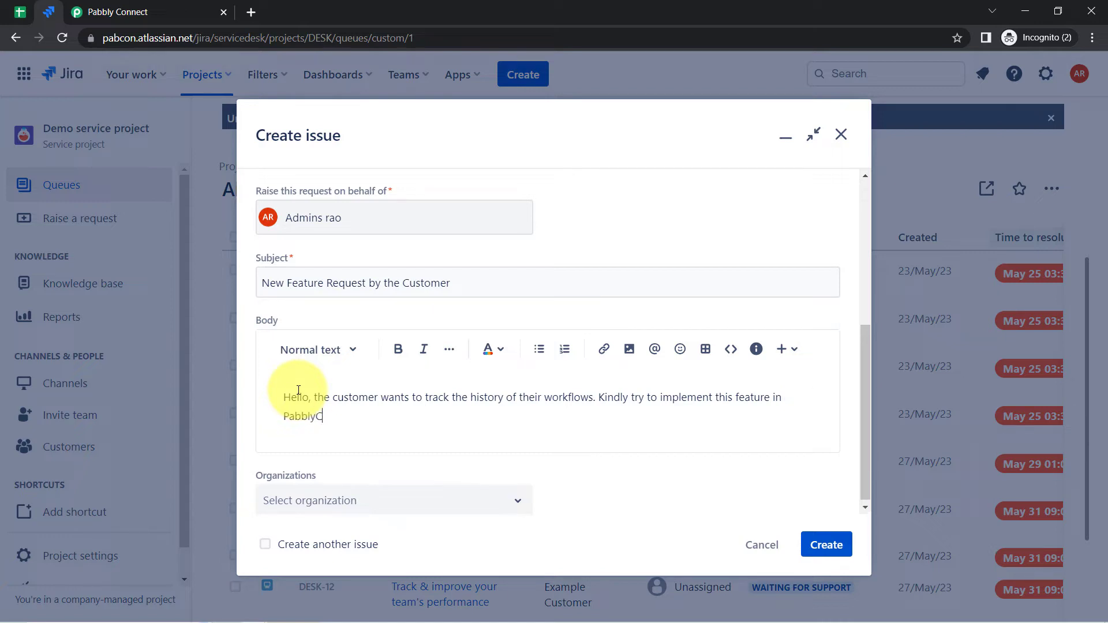
pyautogui.press('BackSpace')
pyautogui.write(' Connect')
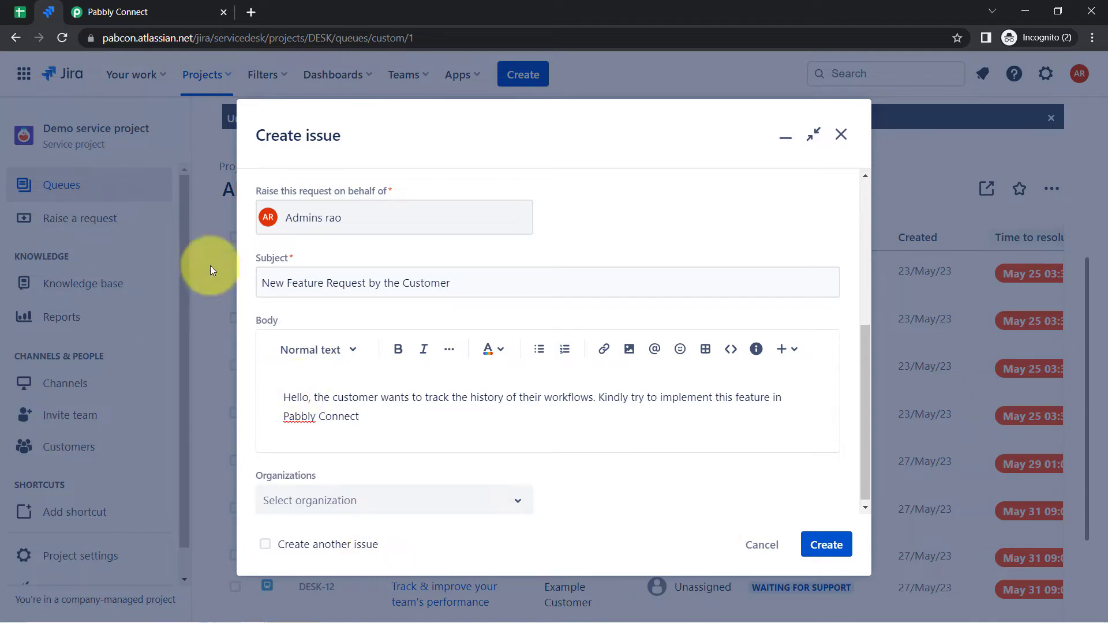
pyautogui.click(124, 11)
pyautogui.scroll(-5, 370, 468)
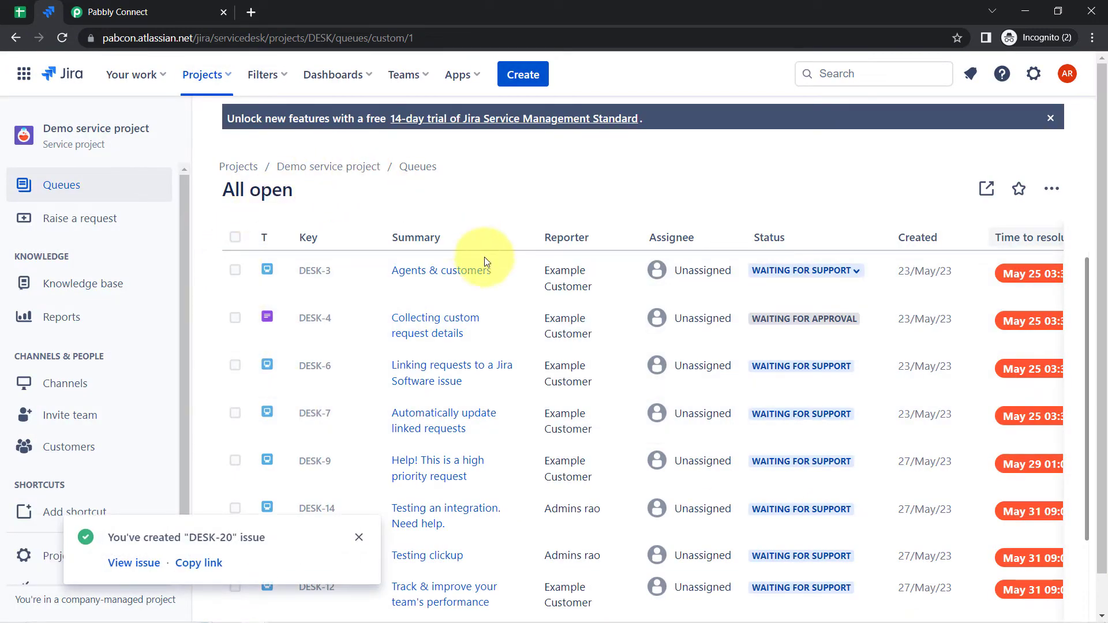
pyautogui.click(116, 12)
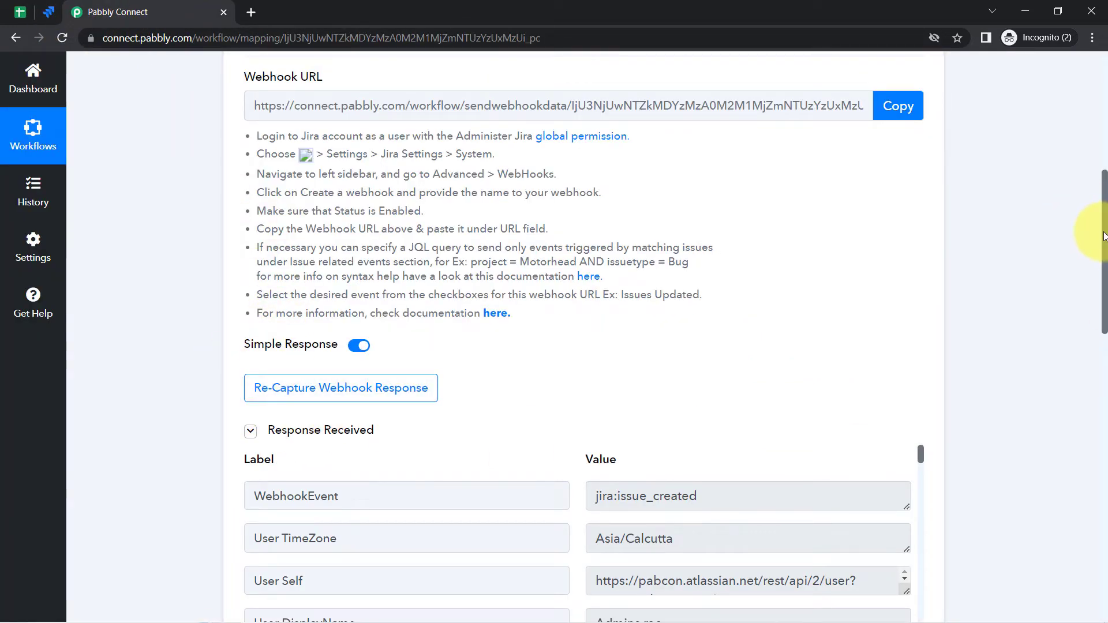
pyautogui.moveTo(1104, 236); pyautogui.dragTo(1104, 274)
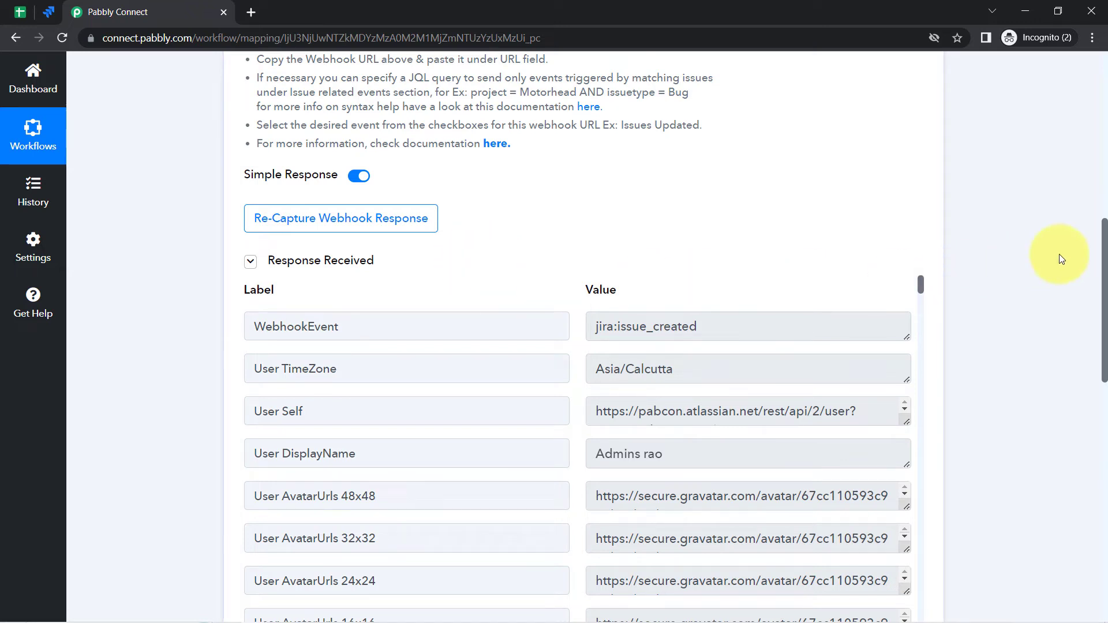
pyautogui.scroll(-2, 1103, 247)
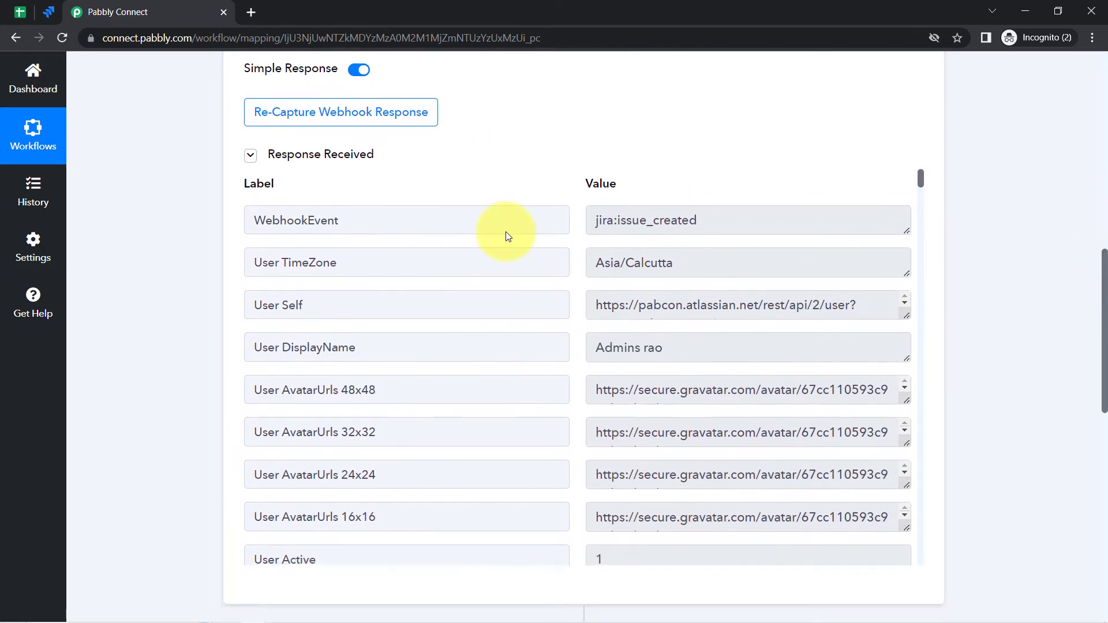
pyautogui.moveTo(359, 230); pyautogui.dragTo(228, 234)
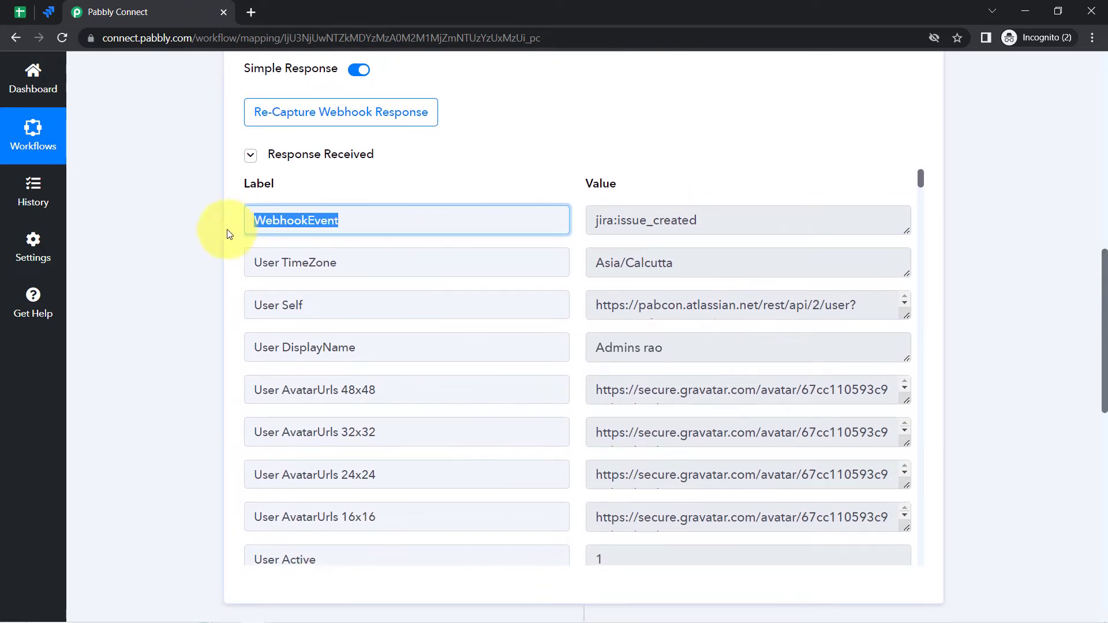
pyautogui.tripleClick(675, 221)
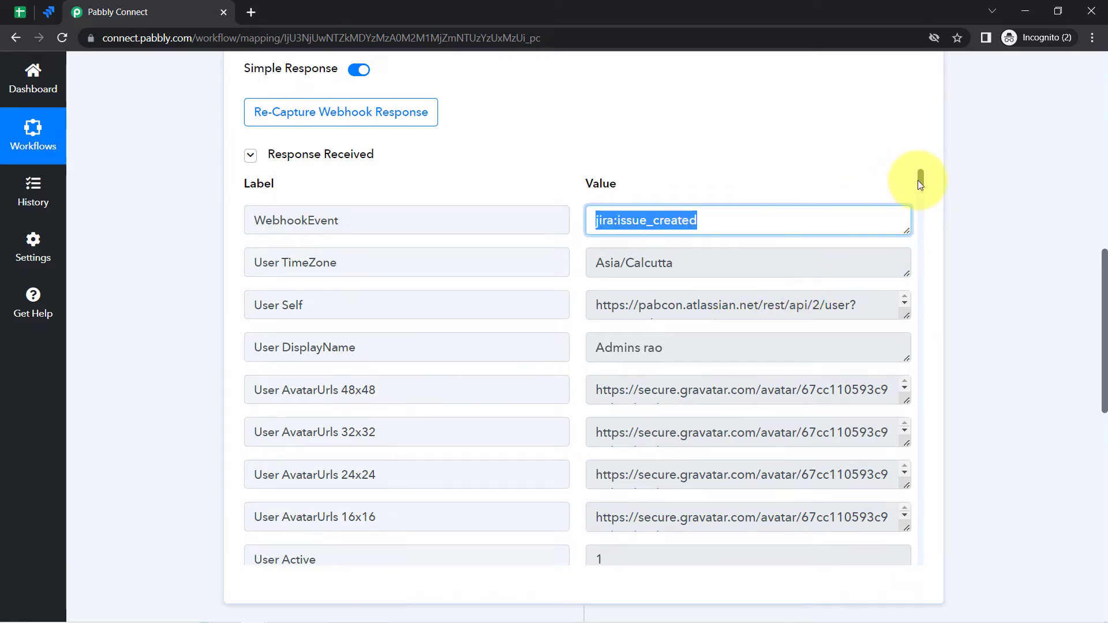
pyautogui.moveTo(918, 180); pyautogui.dragTo(918, 223)
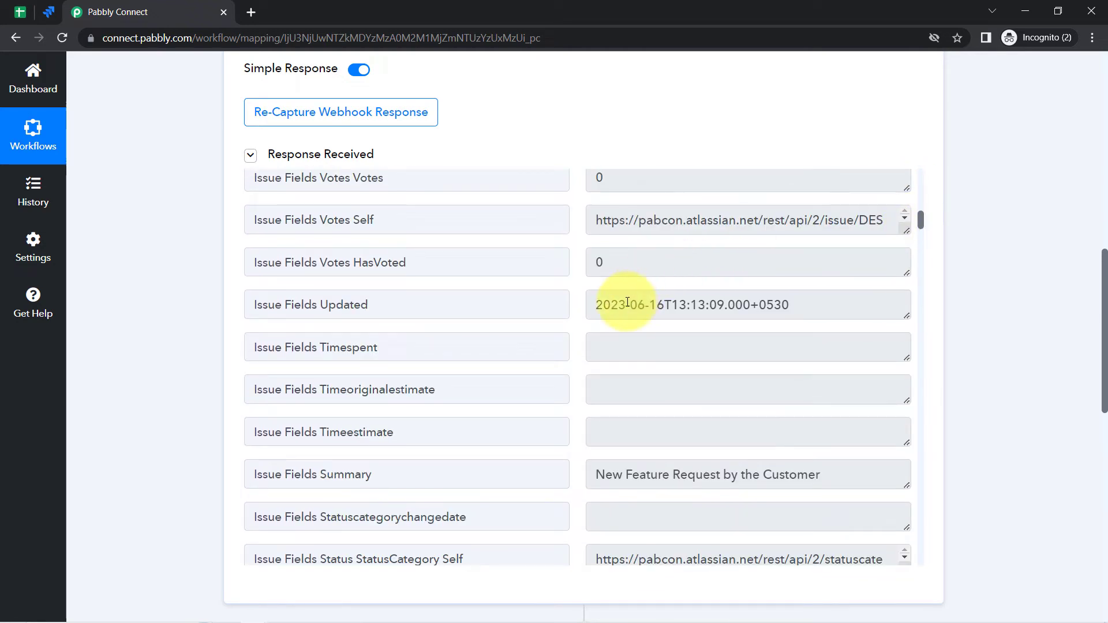
pyautogui.moveTo(628, 304); pyautogui.dragTo(751, 305)
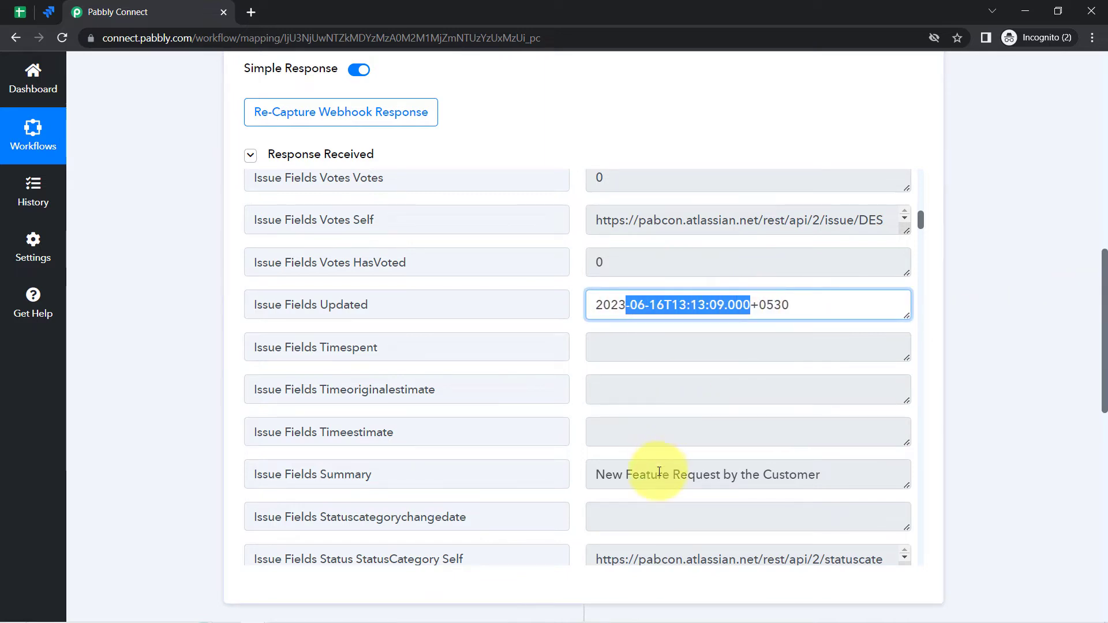
pyautogui.moveTo(660, 471); pyautogui.dragTo(838, 477)
pyautogui.moveTo(919, 226); pyautogui.dragTo(920, 246)
pyautogui.tripleClick(691, 183)
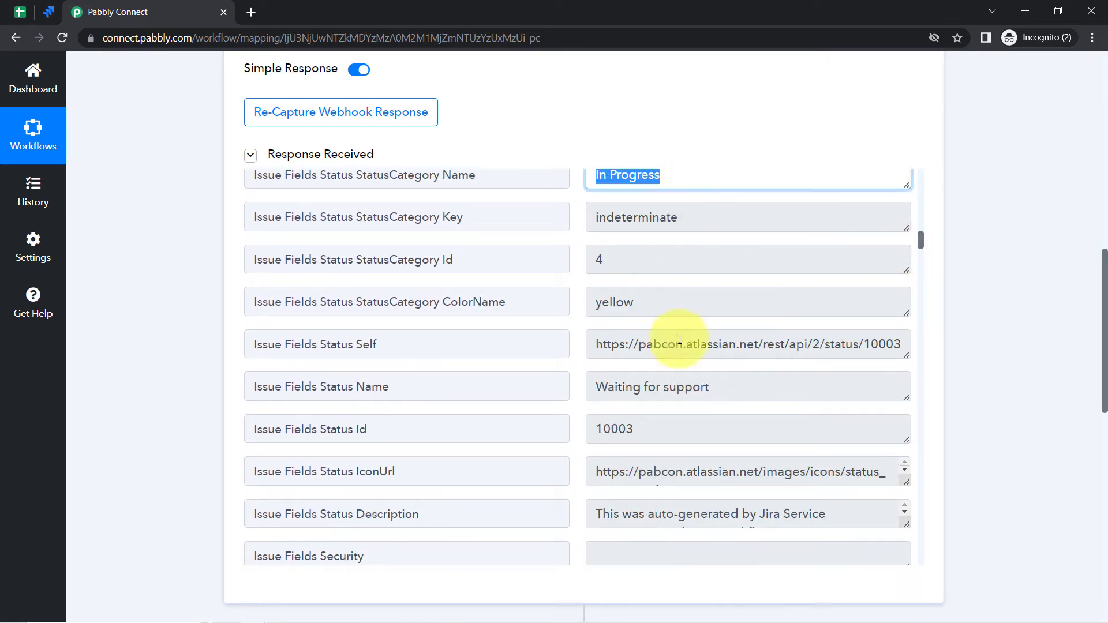
pyautogui.tripleClick(685, 381)
pyautogui.moveTo(645, 513); pyautogui.dragTo(756, 514)
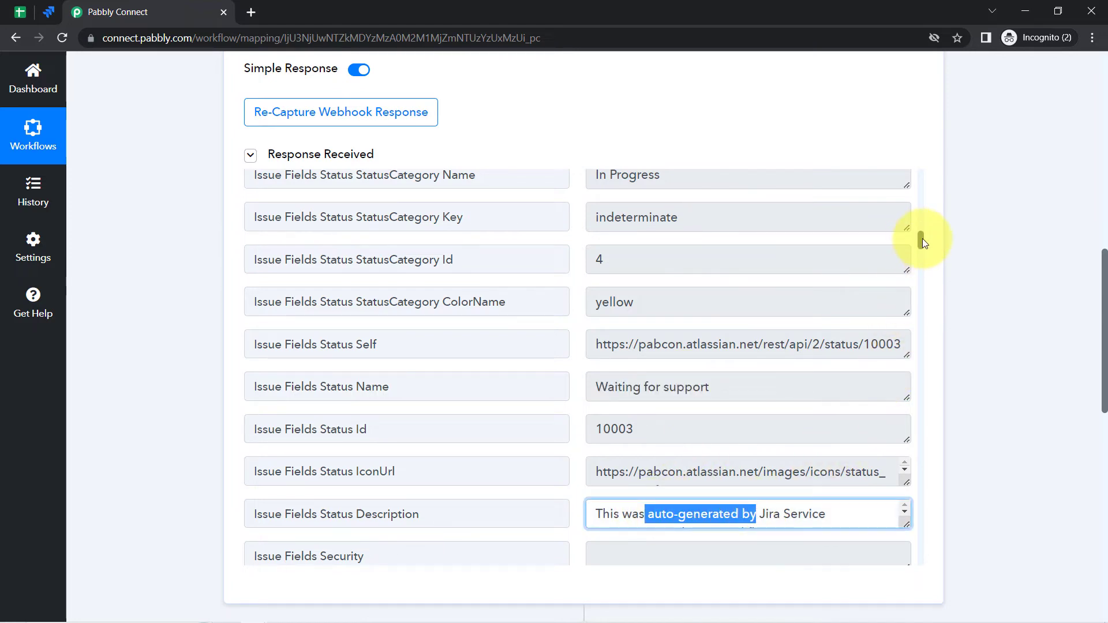
pyautogui.moveTo(921, 238); pyautogui.dragTo(922, 288)
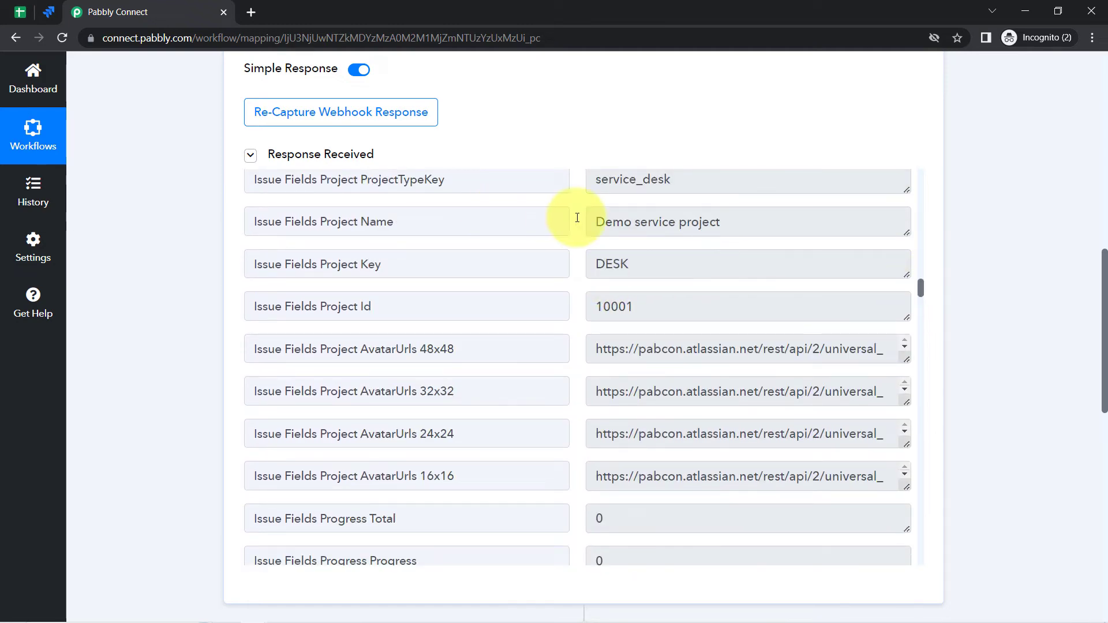
pyautogui.moveTo(612, 222); pyautogui.dragTo(923, 338)
pyautogui.moveTo(640, 286); pyautogui.dragTo(814, 292)
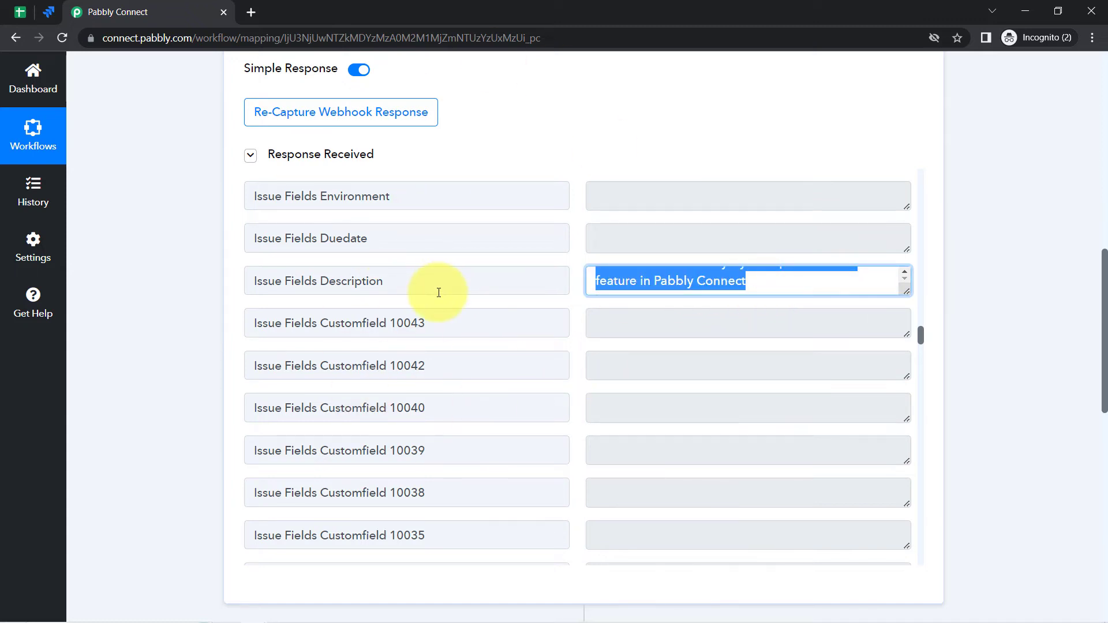
pyautogui.click(50, 16)
pyautogui.click(90, 7)
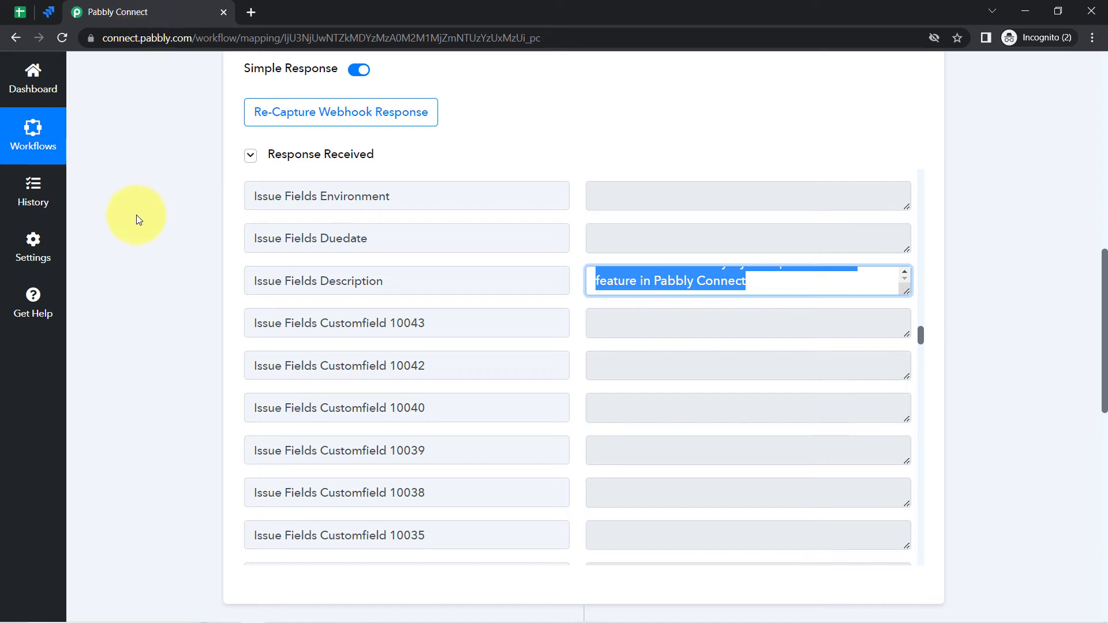
pyautogui.click(46, 12)
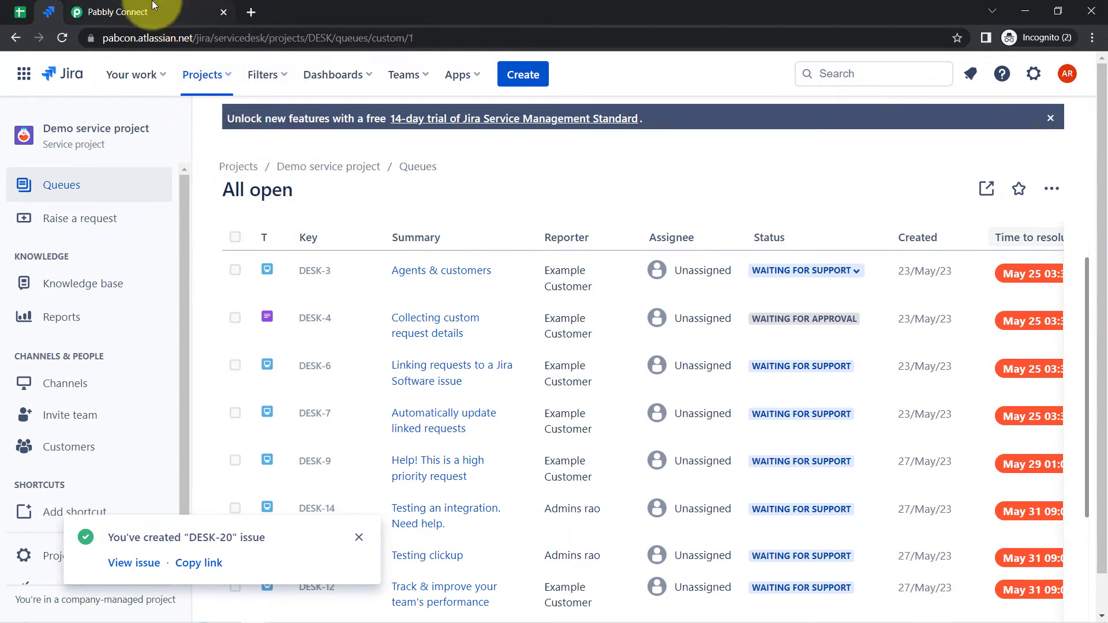
pyautogui.click(138, 12)
pyautogui.click(566, 301)
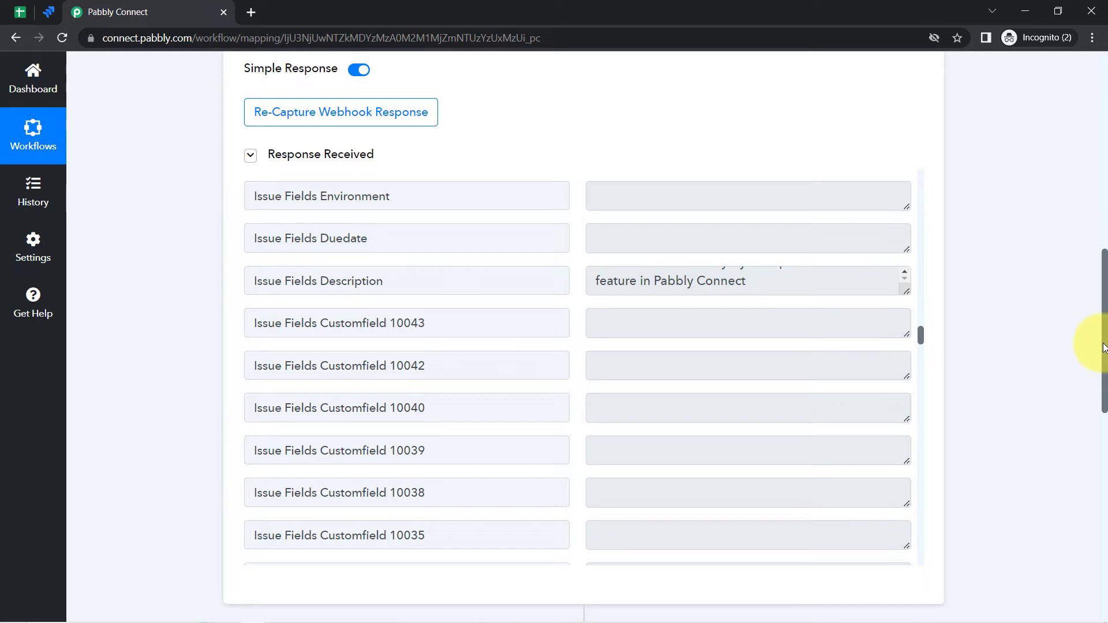
pyautogui.moveTo(1104, 346); pyautogui.dragTo(1093, 496)
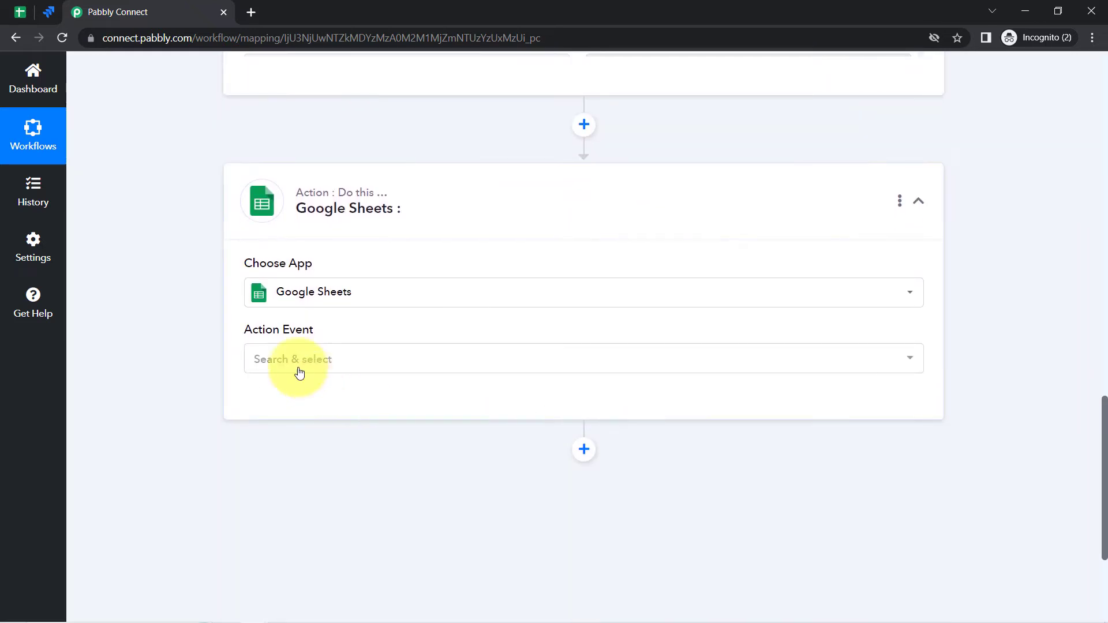
# Set the action event to Add New Row and connect through the existing Google Sheets #3 connection
pyautogui.click(269, 361)
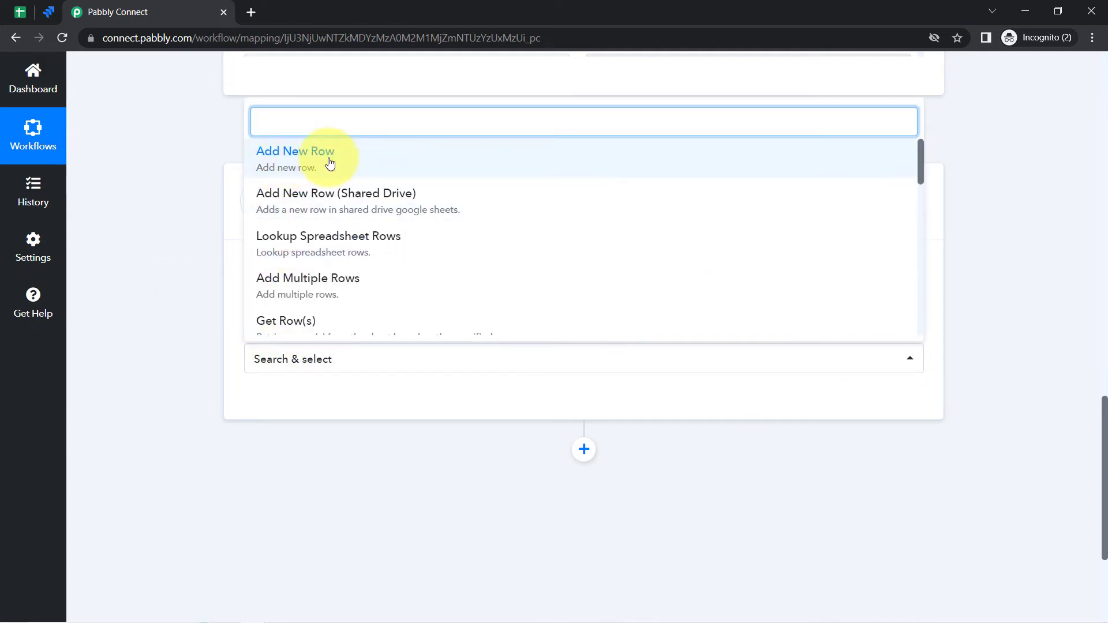
pyautogui.click(330, 163)
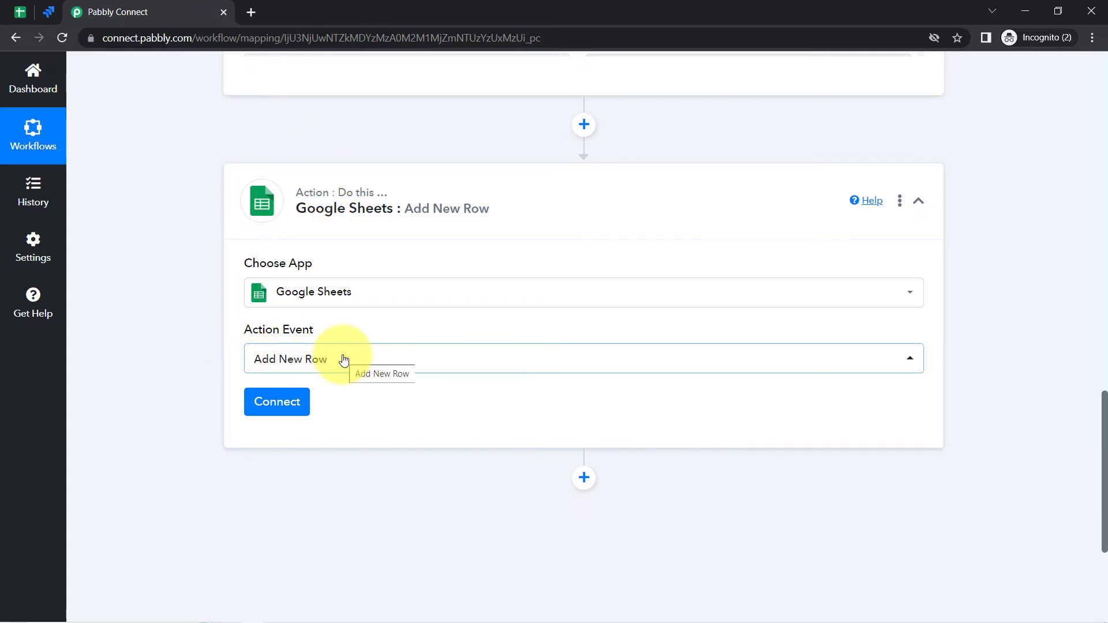
pyautogui.click(263, 407)
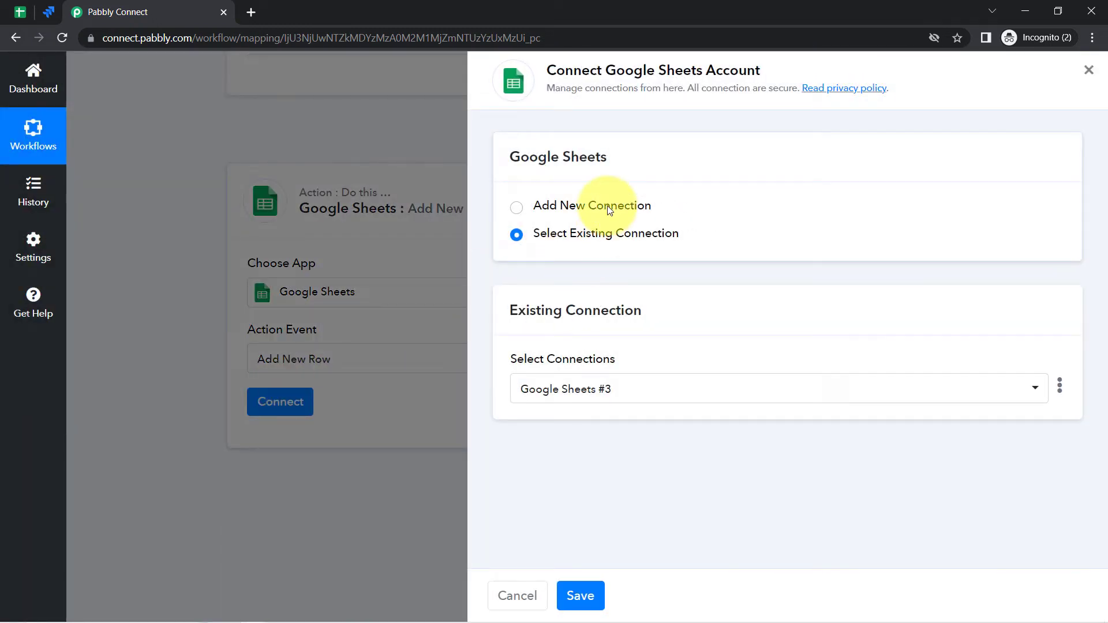
pyautogui.click(609, 211)
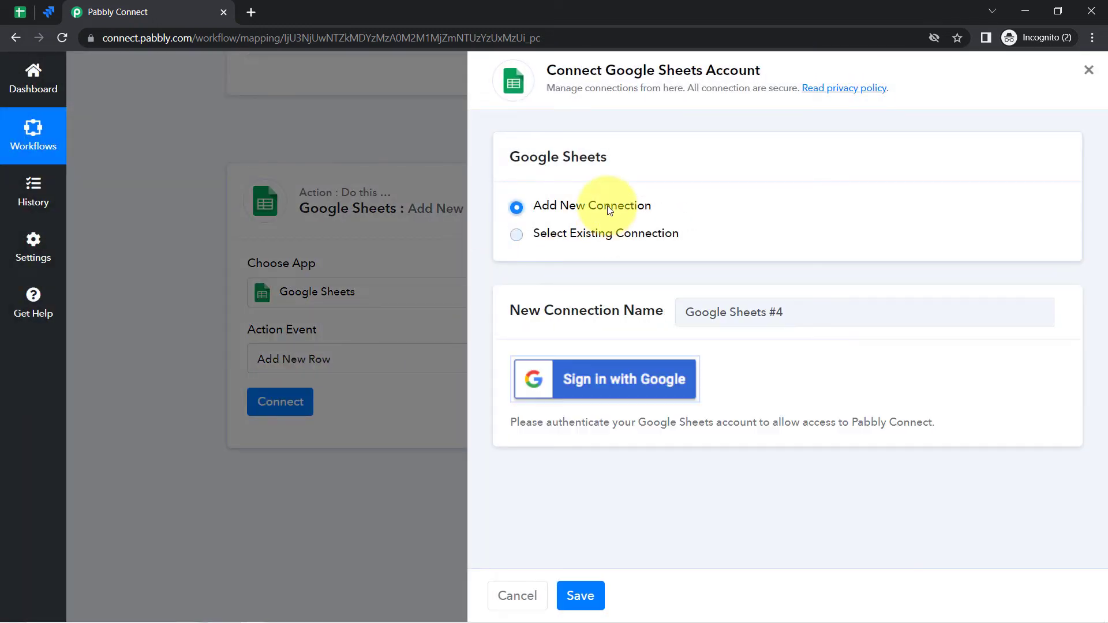
pyautogui.click(583, 388)
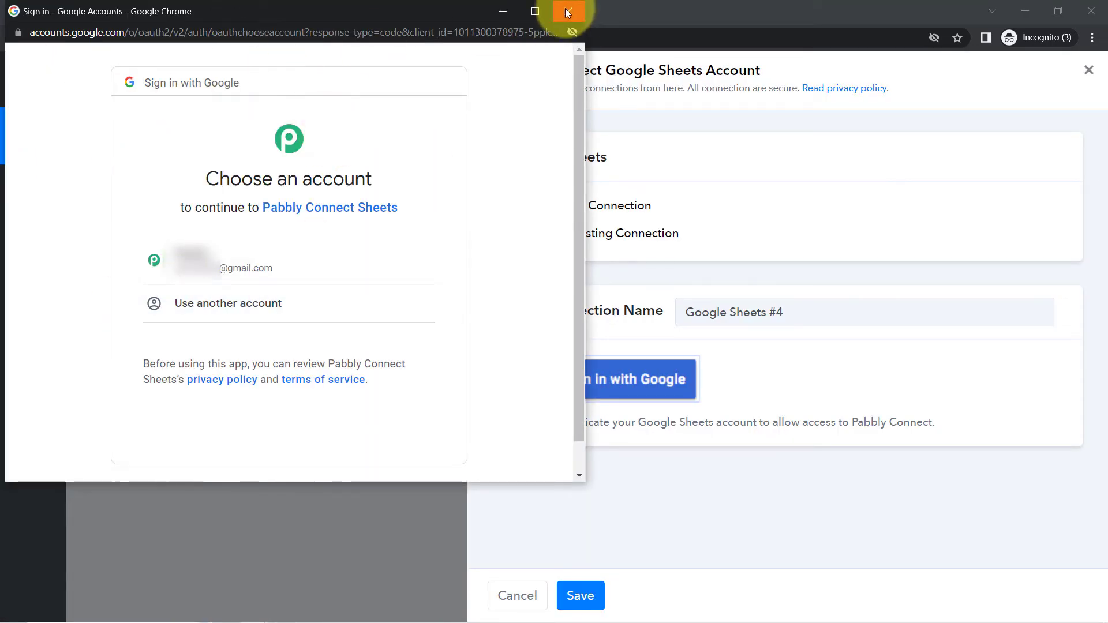
pyautogui.click(567, 11)
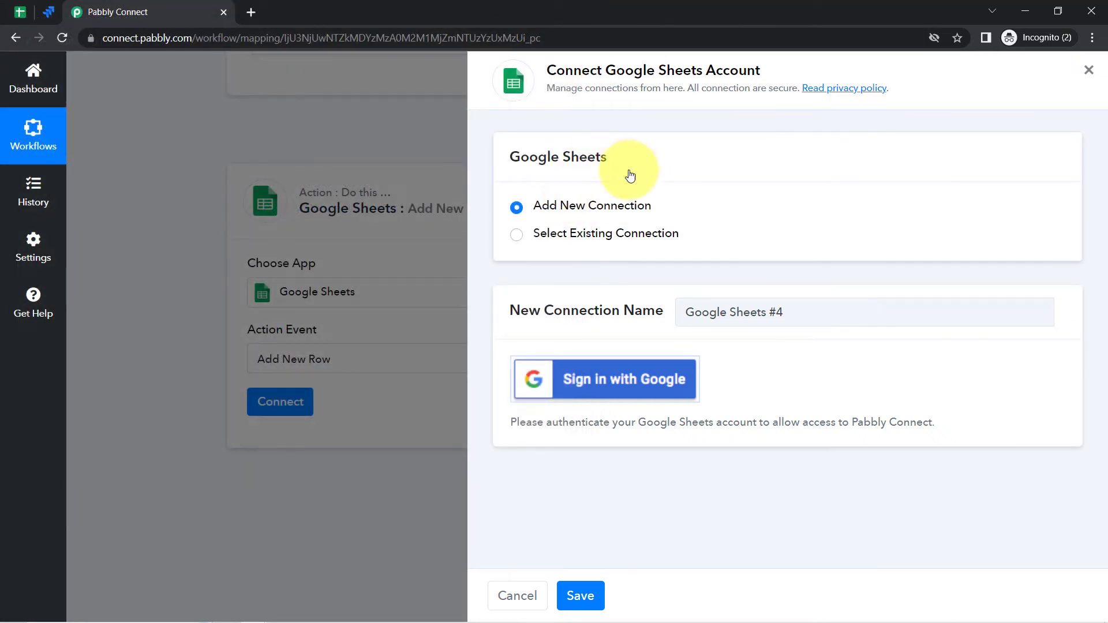
pyautogui.click(621, 233)
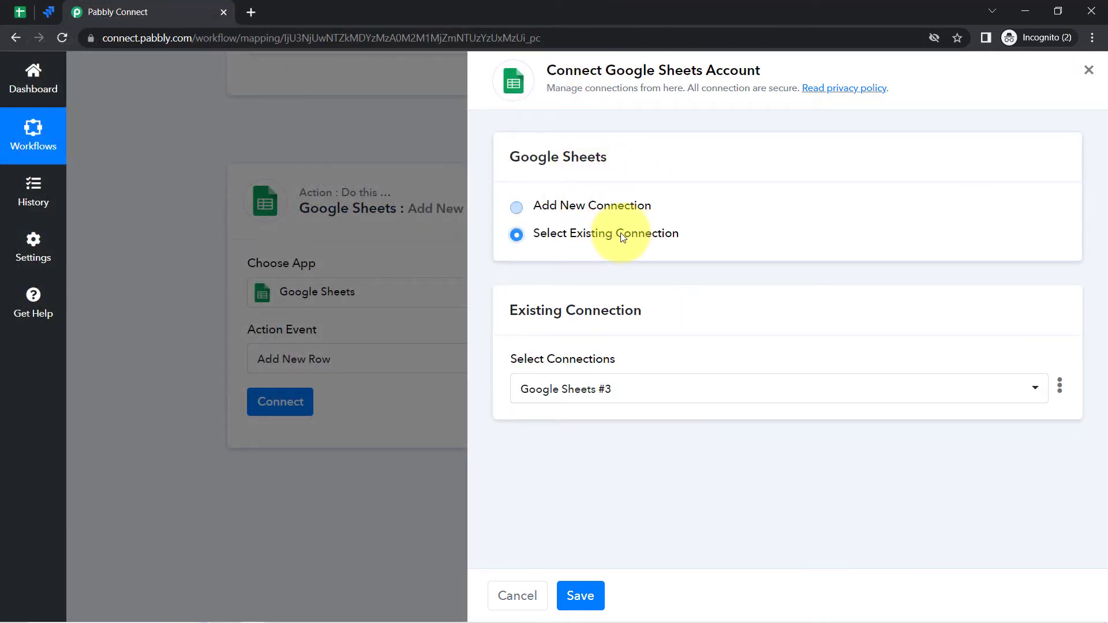
pyautogui.click(580, 596)
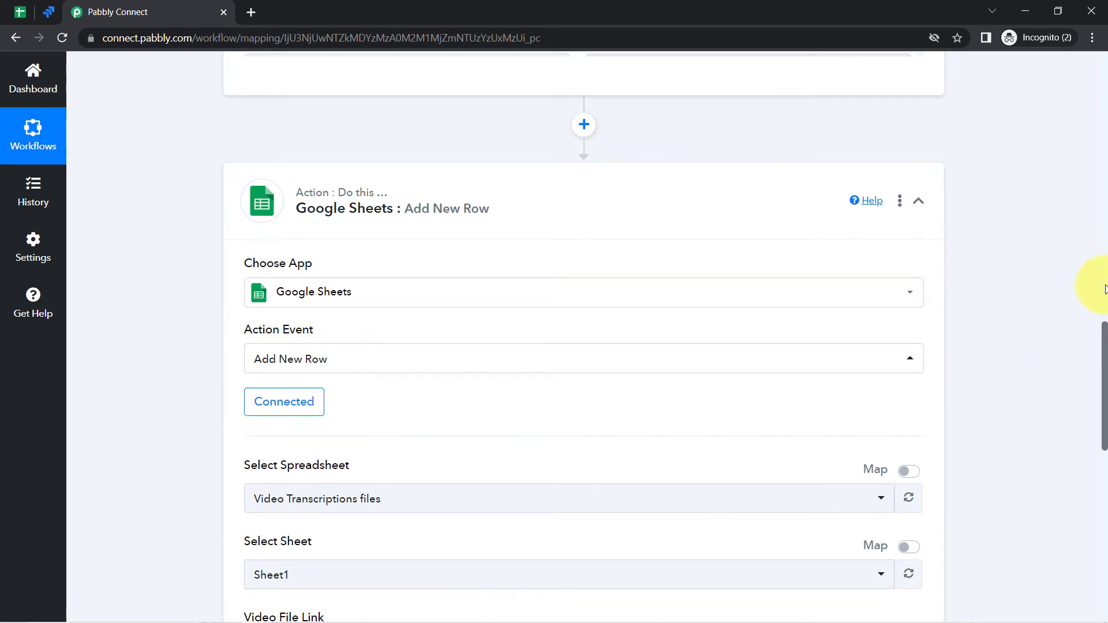
# Choose All Jira Issues as the target spreadsheet for the row step
pyautogui.moveTo(1106, 338); pyautogui.dragTo(1102, 399)
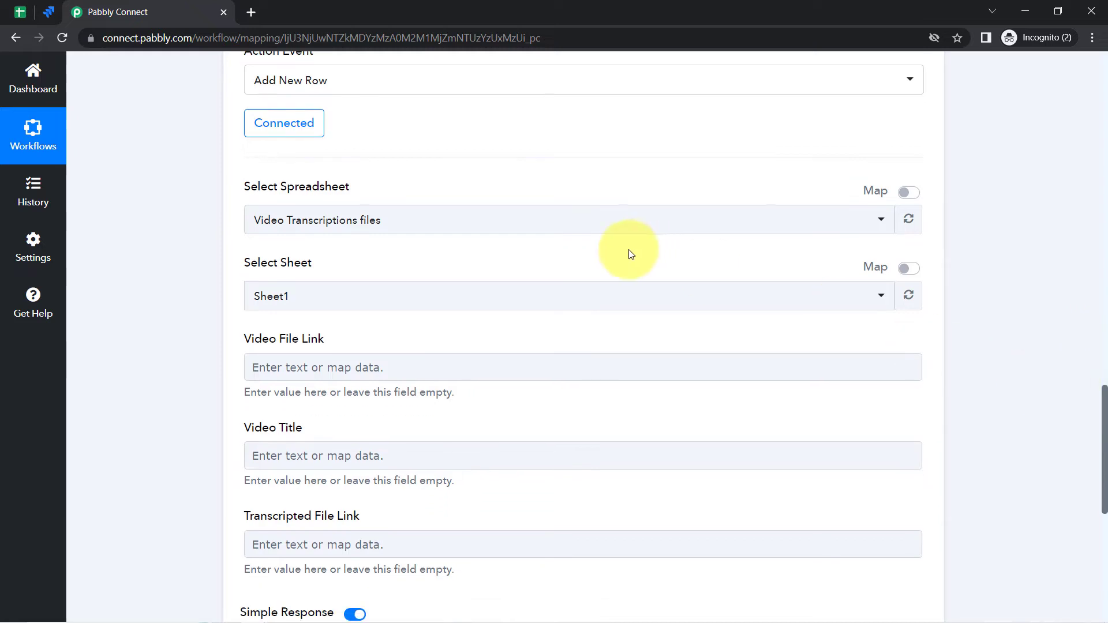
pyautogui.click(401, 223)
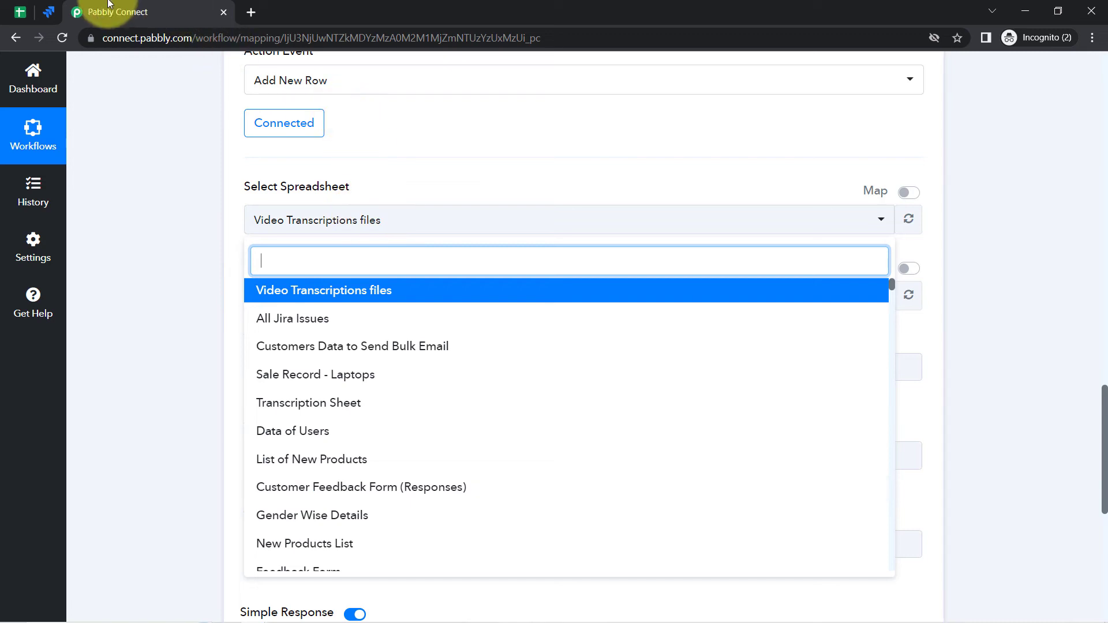
pyautogui.click(19, 13)
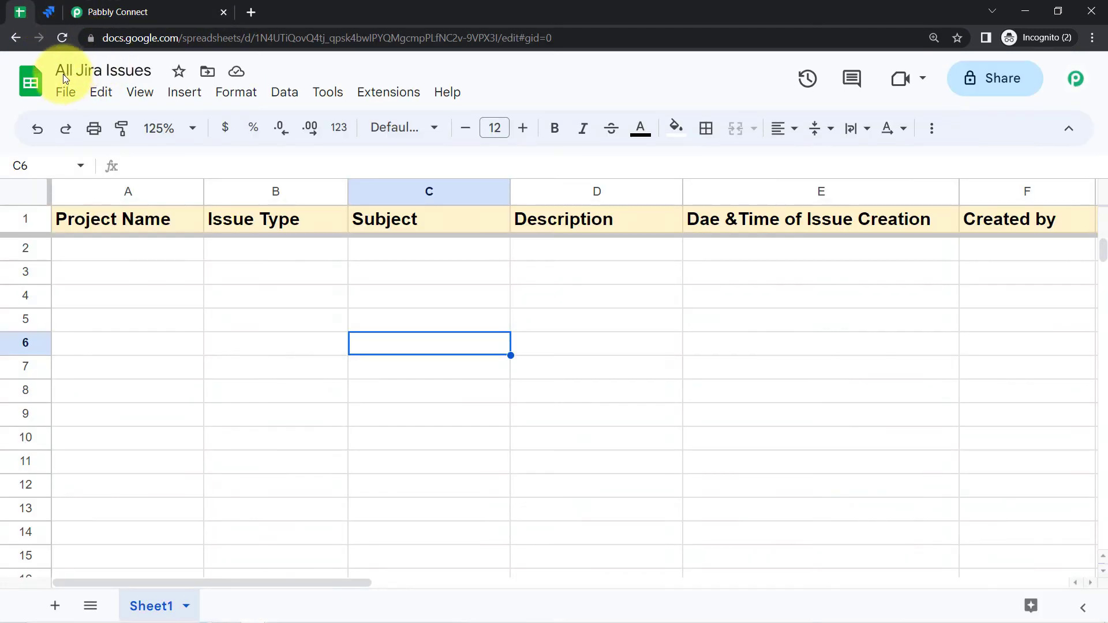
pyautogui.click(108, 6)
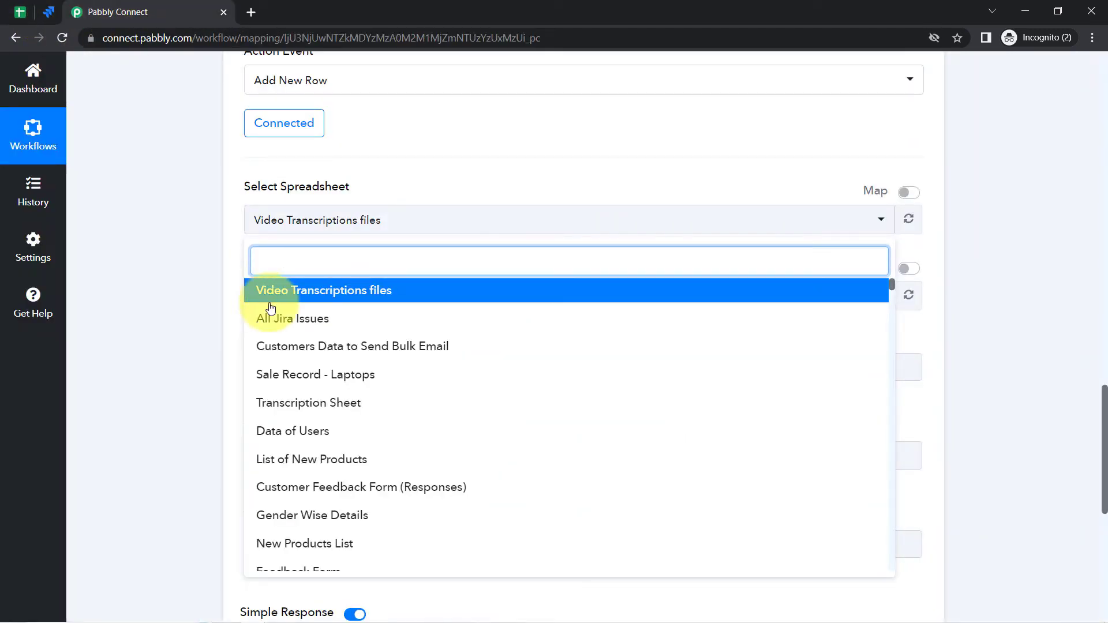
pyautogui.click(300, 321)
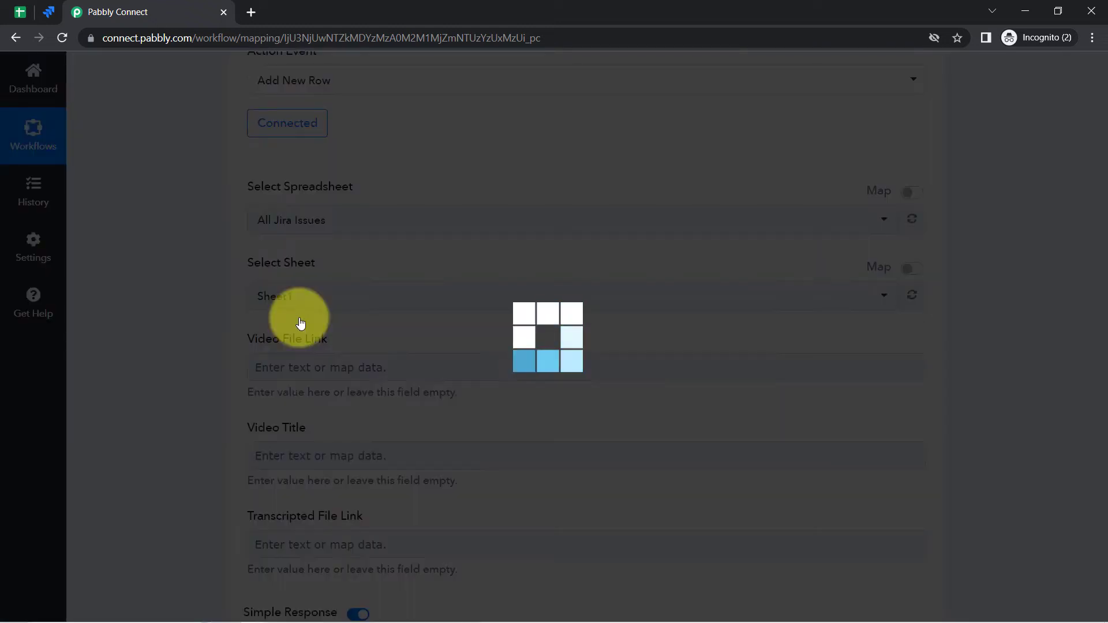
pyautogui.click(19, 12)
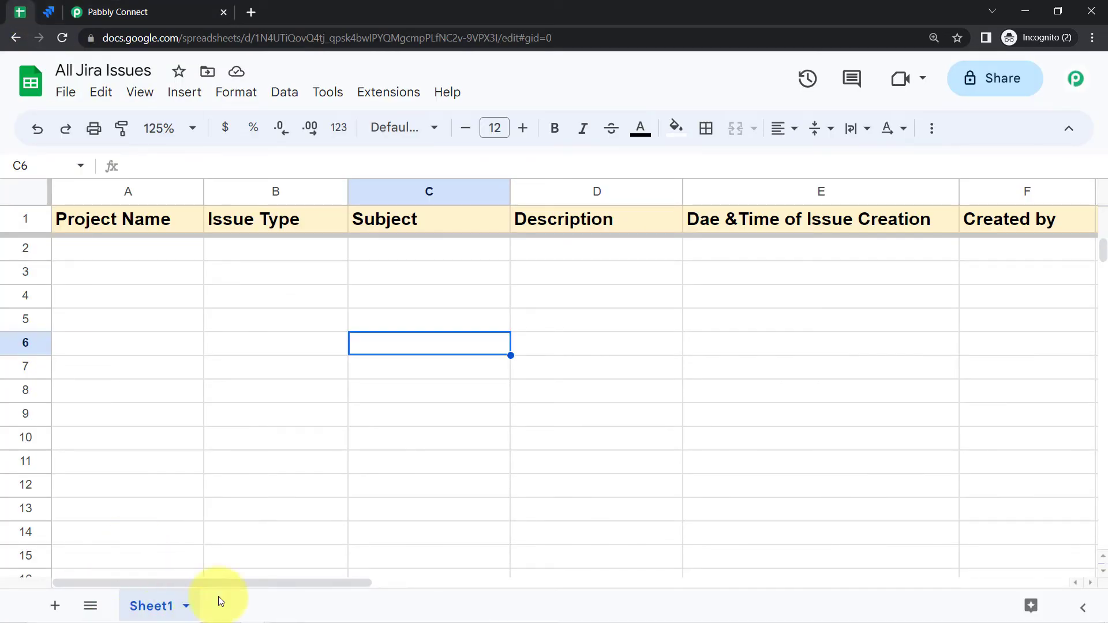
pyautogui.click(102, 10)
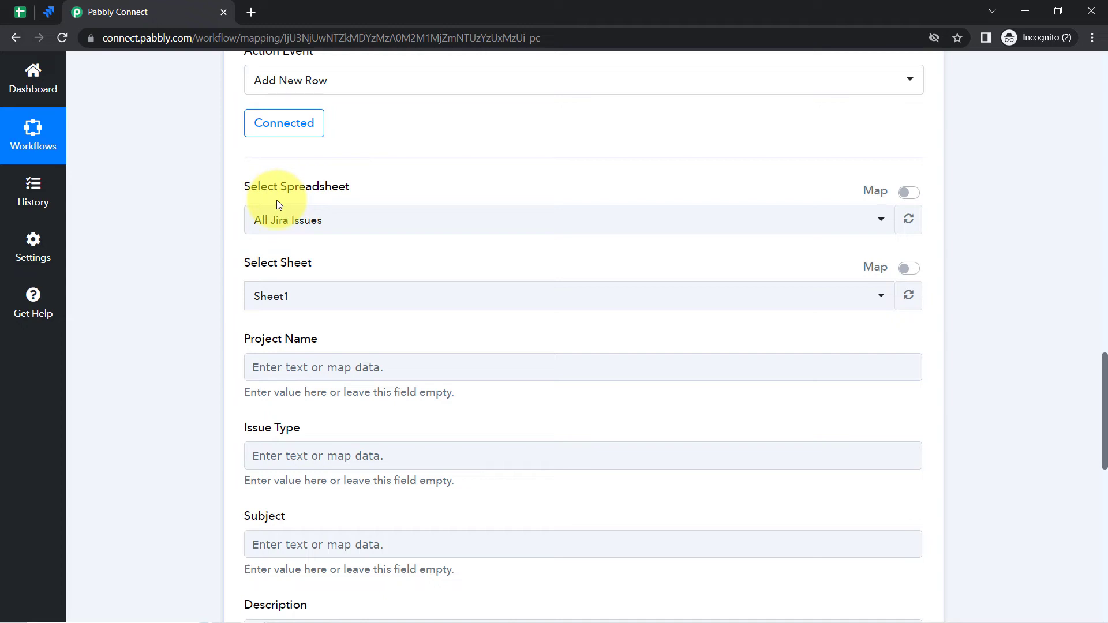
# Compare the loaded fields with the sheet's columns, Project Name through Created by
pyautogui.click(20, 11)
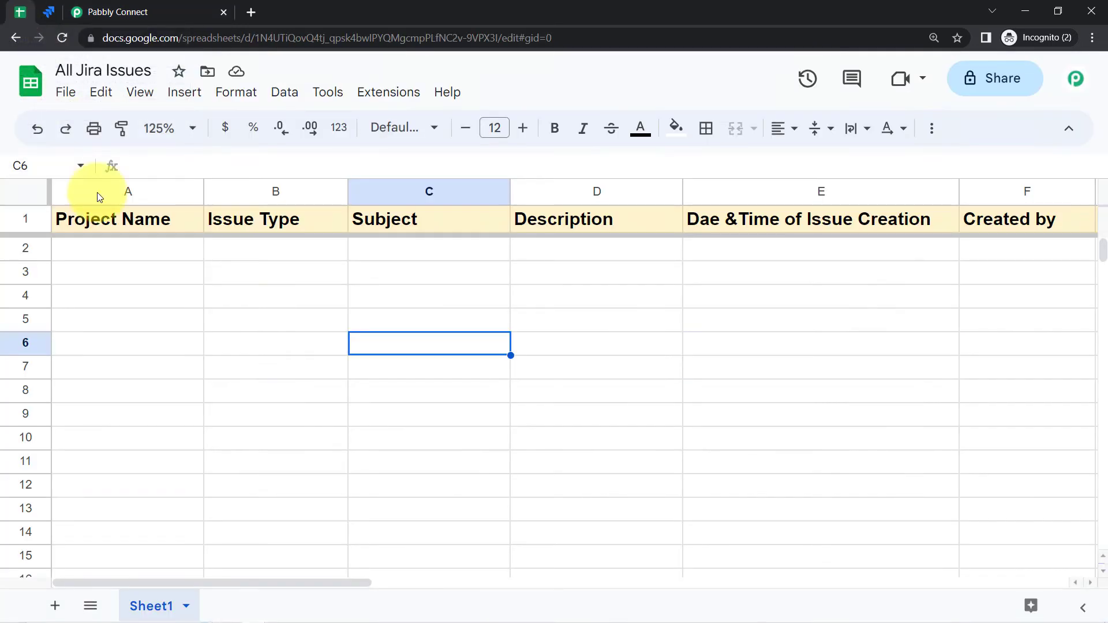
pyautogui.click(119, 197)
pyautogui.click(277, 192)
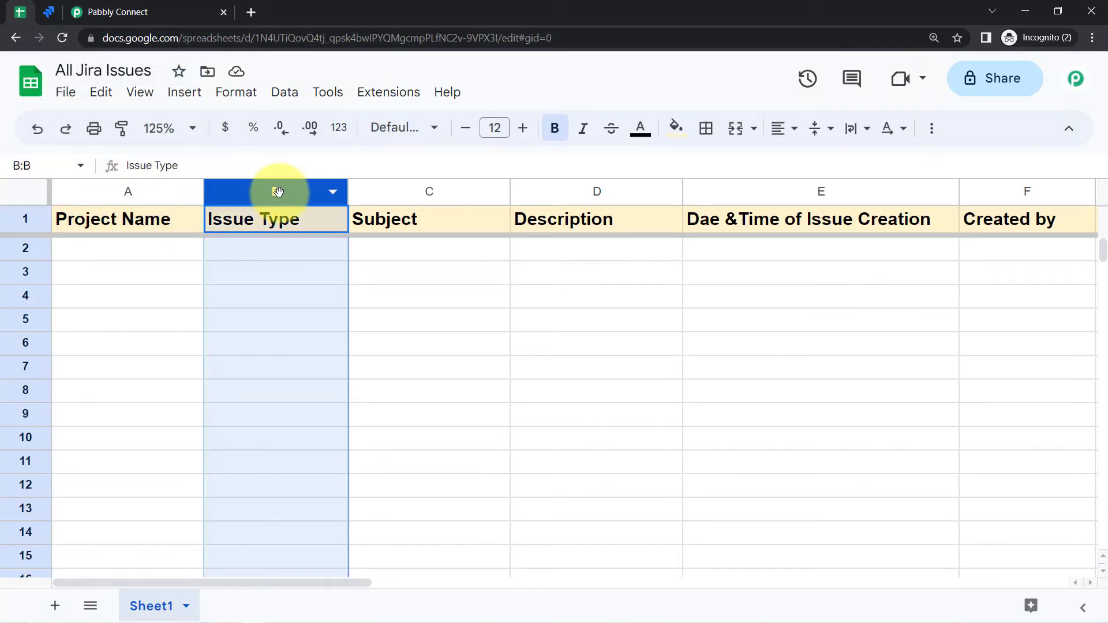
pyautogui.click(421, 192)
pyautogui.click(572, 192)
pyautogui.click(751, 191)
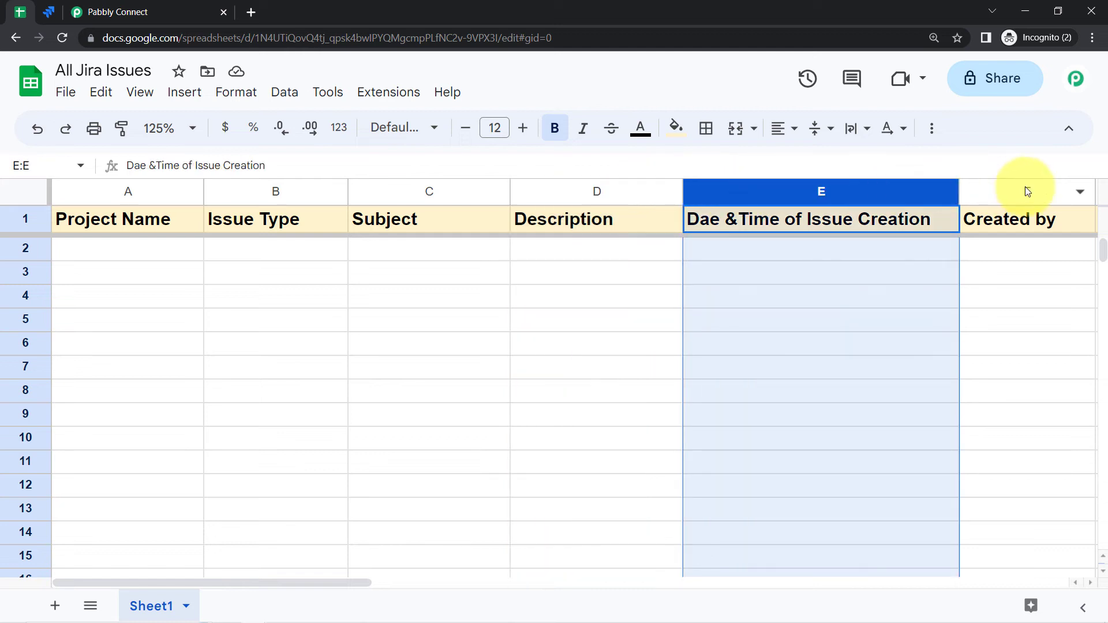
pyautogui.click(1021, 191)
pyautogui.click(173, 7)
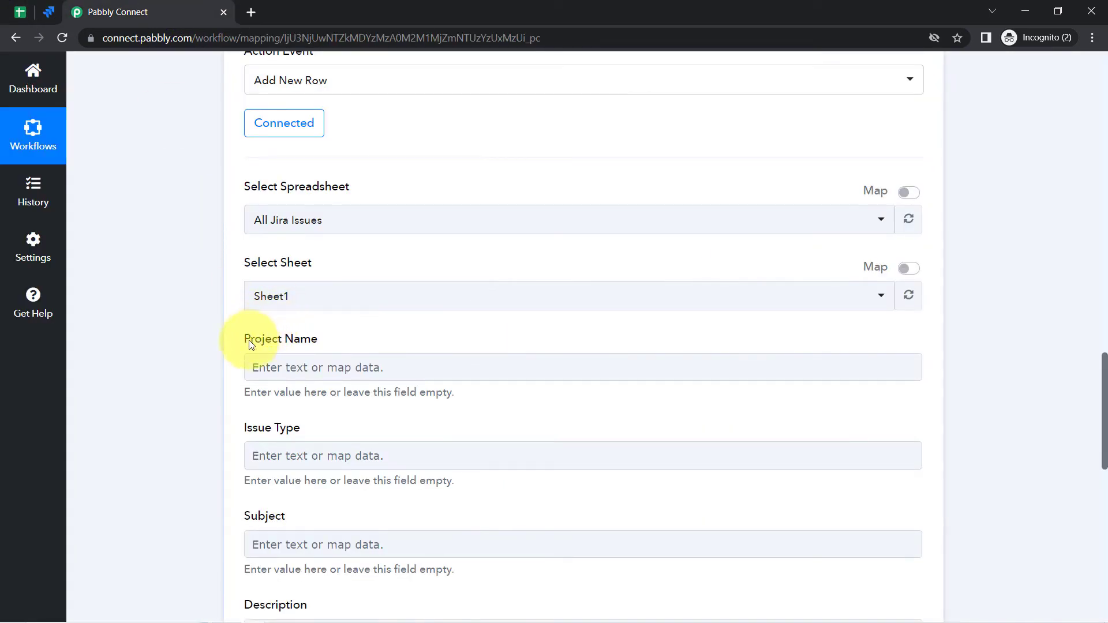
pyautogui.moveTo(252, 339); pyautogui.dragTo(338, 350)
pyautogui.moveTo(244, 428); pyautogui.dragTo(298, 433)
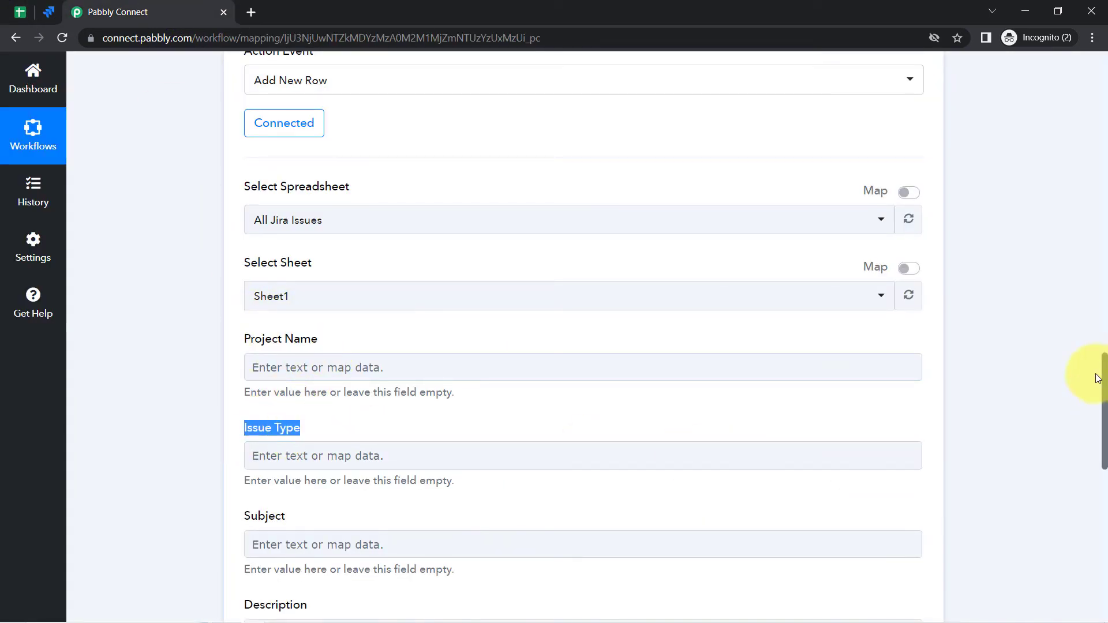
pyautogui.moveTo(1104, 386); pyautogui.dragTo(1104, 453)
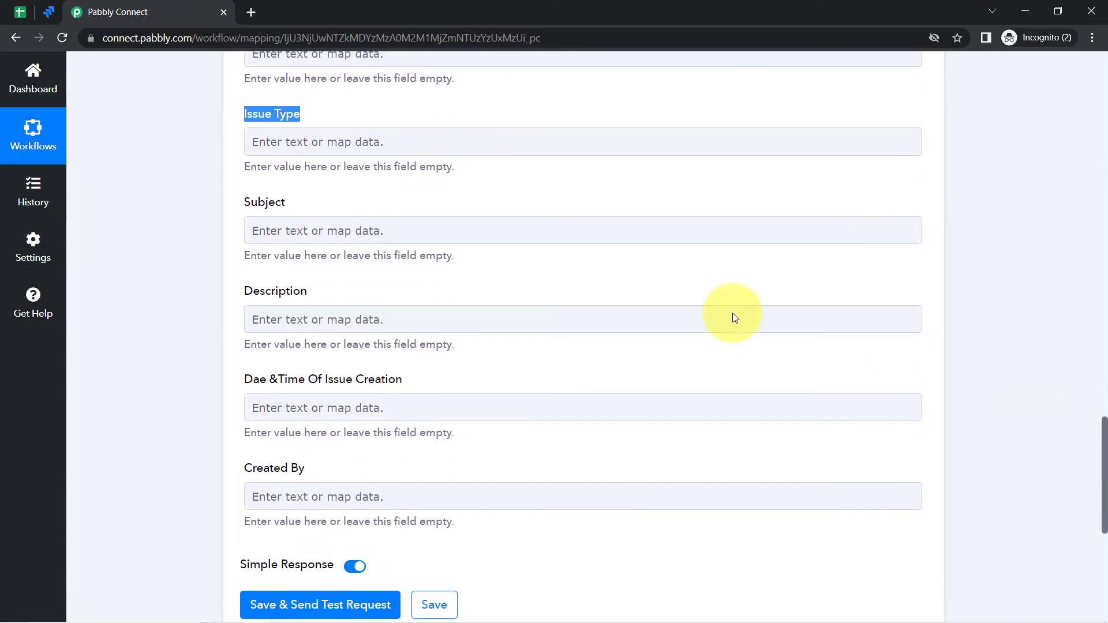
# Recheck the Issue Type, Subject and Description columns against the mapping form
pyautogui.click(21, 10)
pyautogui.click(280, 319)
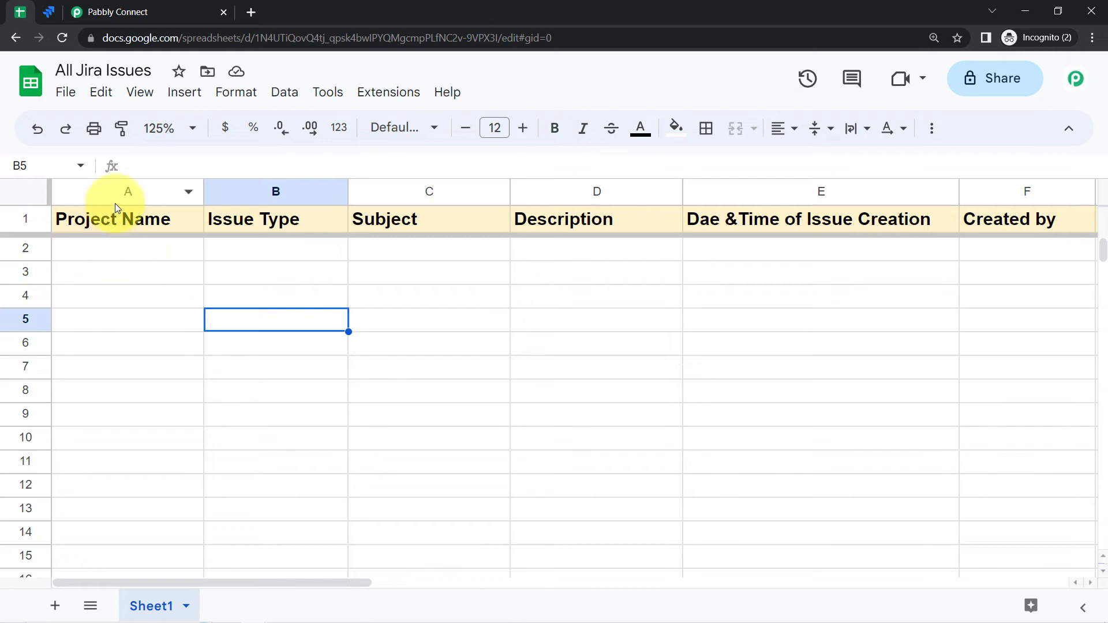
pyautogui.click(260, 193)
pyautogui.click(462, 192)
pyautogui.click(584, 190)
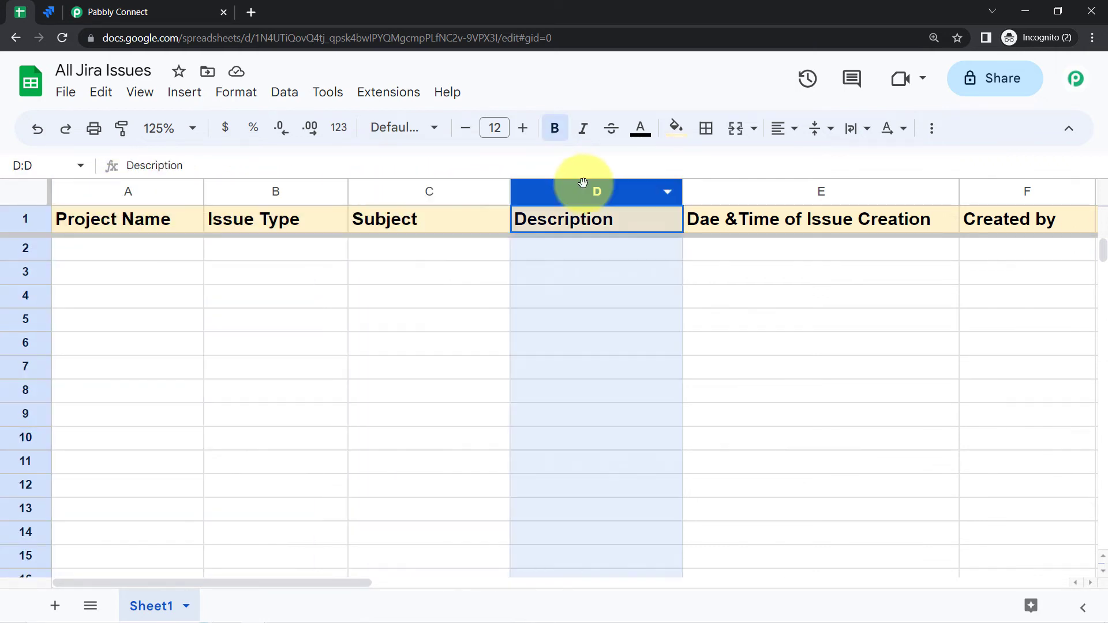
pyautogui.click(117, 12)
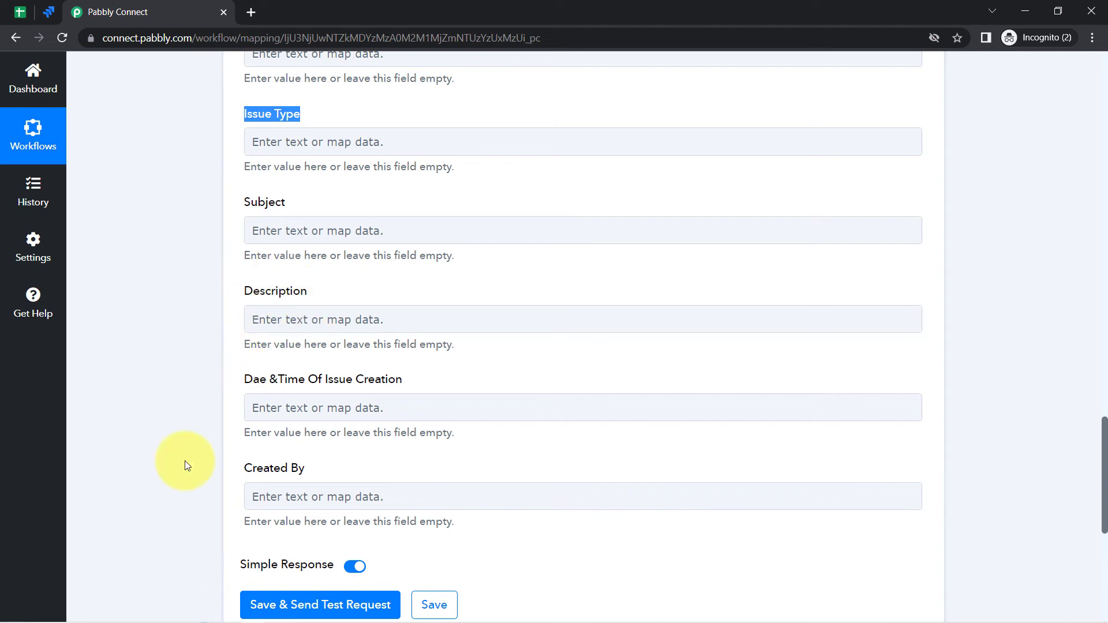
pyautogui.click(19, 12)
pyautogui.click(186, 11)
# Map Project Name to the Jira webhook's Demo service project value
pyautogui.scroll(6, 177, 258)
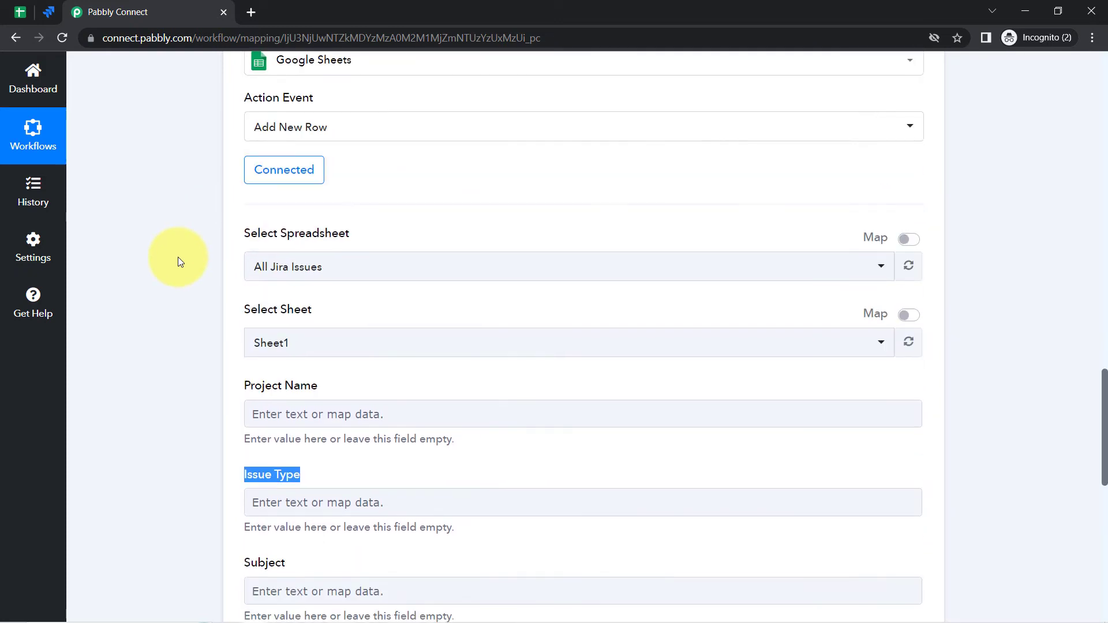
pyautogui.scroll(-4, 178, 257)
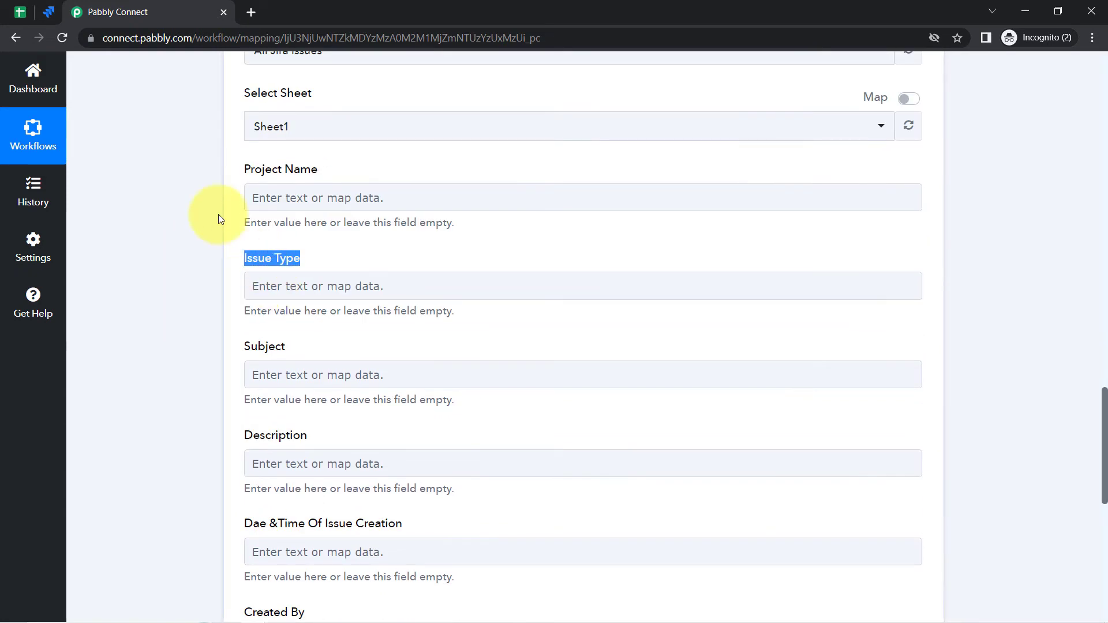
pyautogui.click(291, 149)
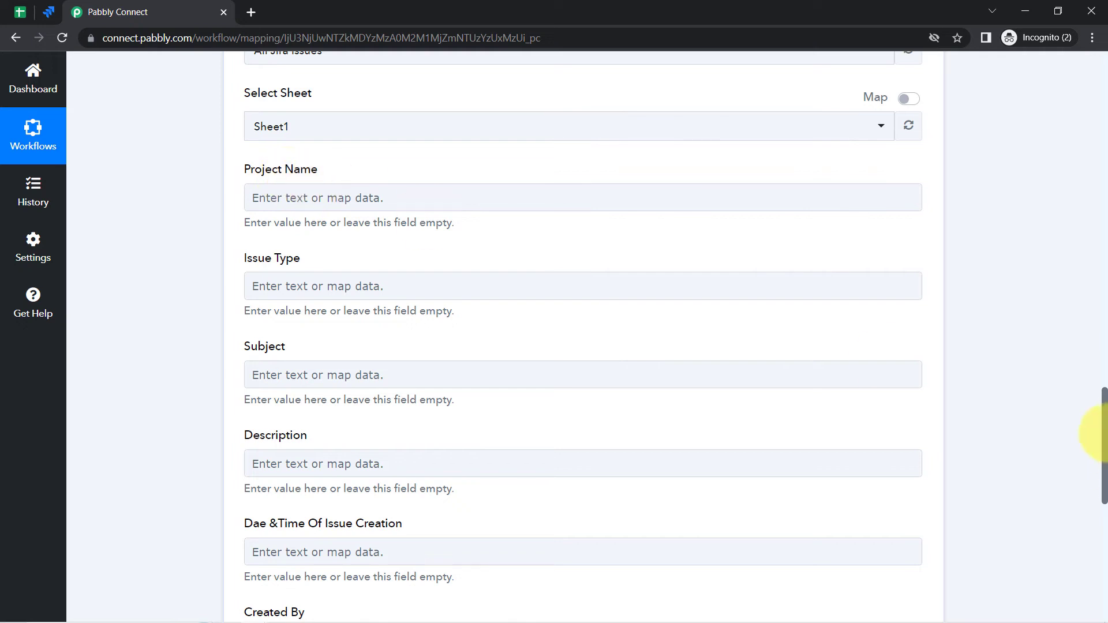
pyautogui.moveTo(1105, 426); pyautogui.dragTo(1049, 435)
pyautogui.click(293, 134)
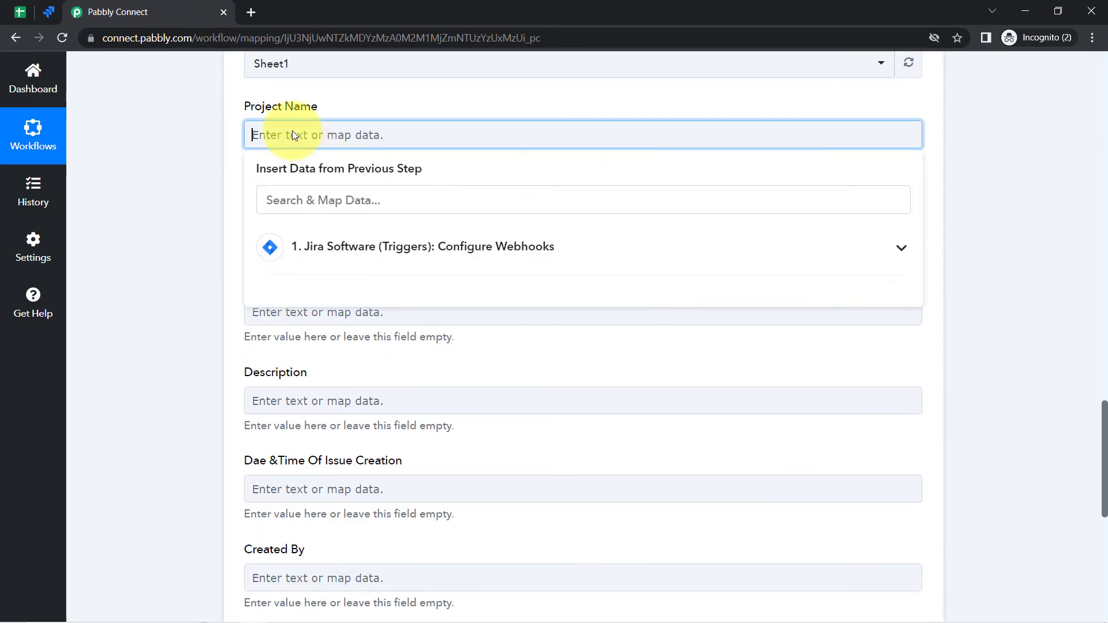
pyautogui.click(329, 254)
pyautogui.click(291, 202)
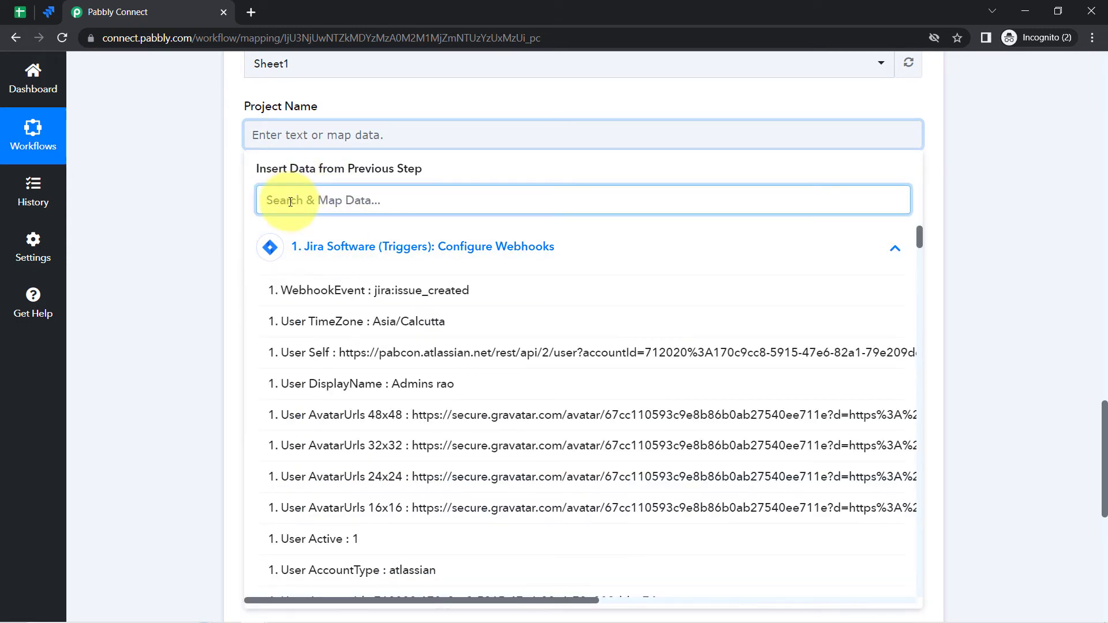
pyautogui.write('dem')
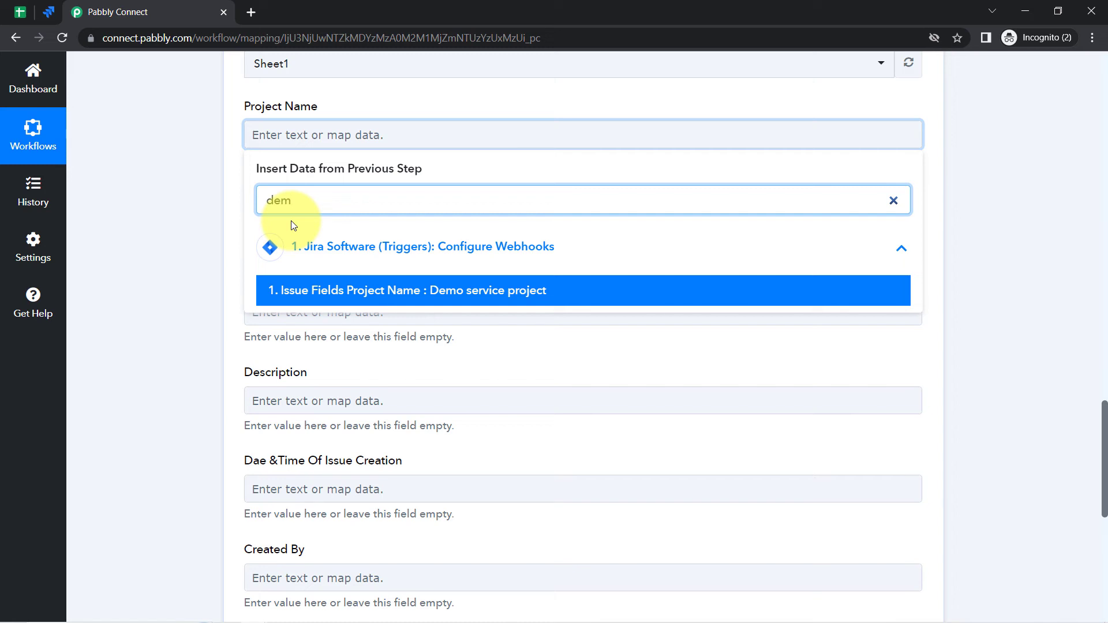
pyautogui.click(474, 292)
# Map Issue Type to the Jira webhook's Service Request value
pyautogui.click(223, 255)
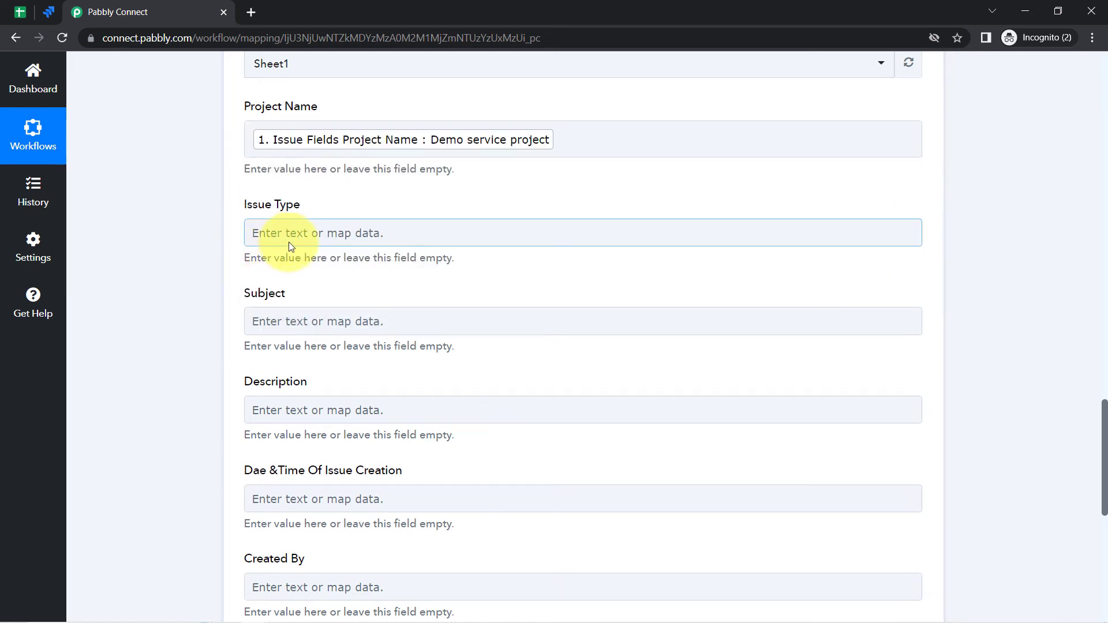
pyautogui.click(290, 242)
pyautogui.click(291, 297)
pyautogui.write('serv')
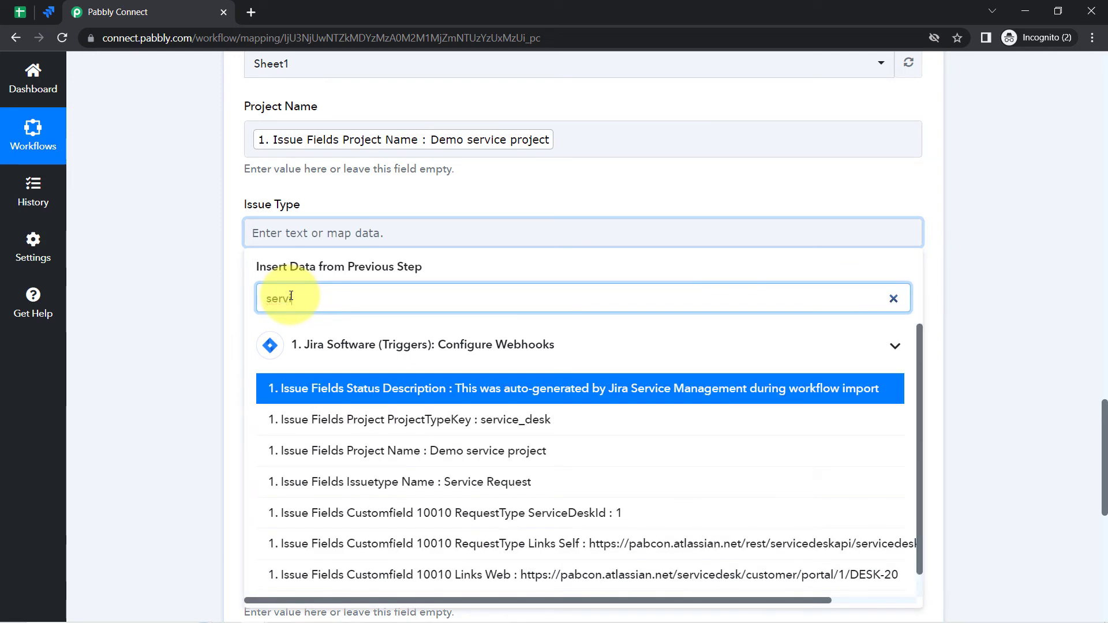
pyautogui.write('ice')
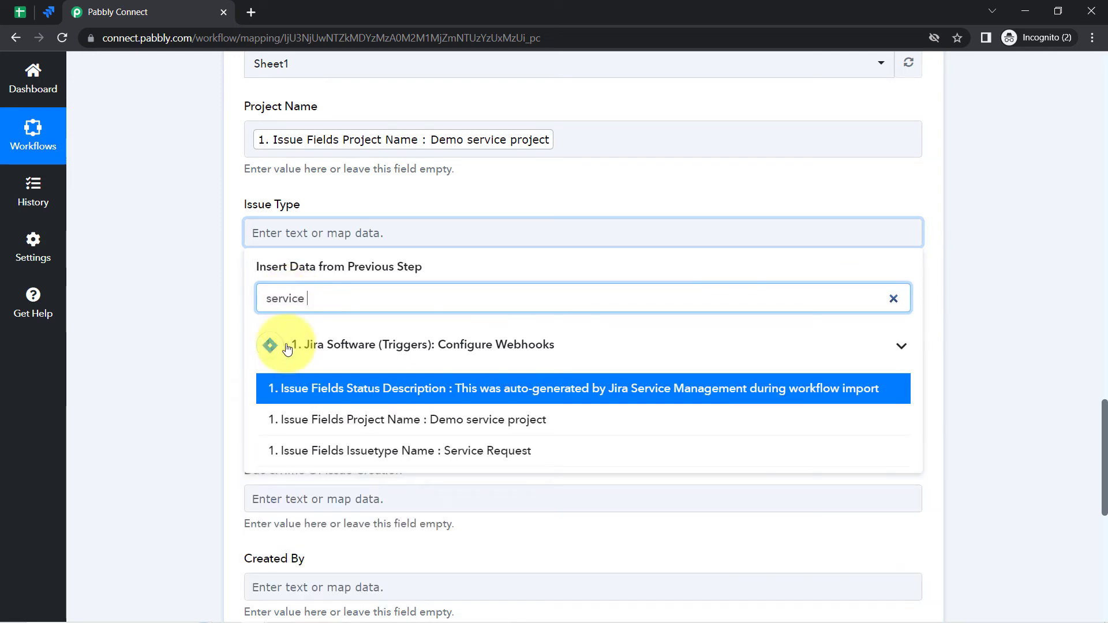
pyautogui.click(285, 450)
pyautogui.click(141, 287)
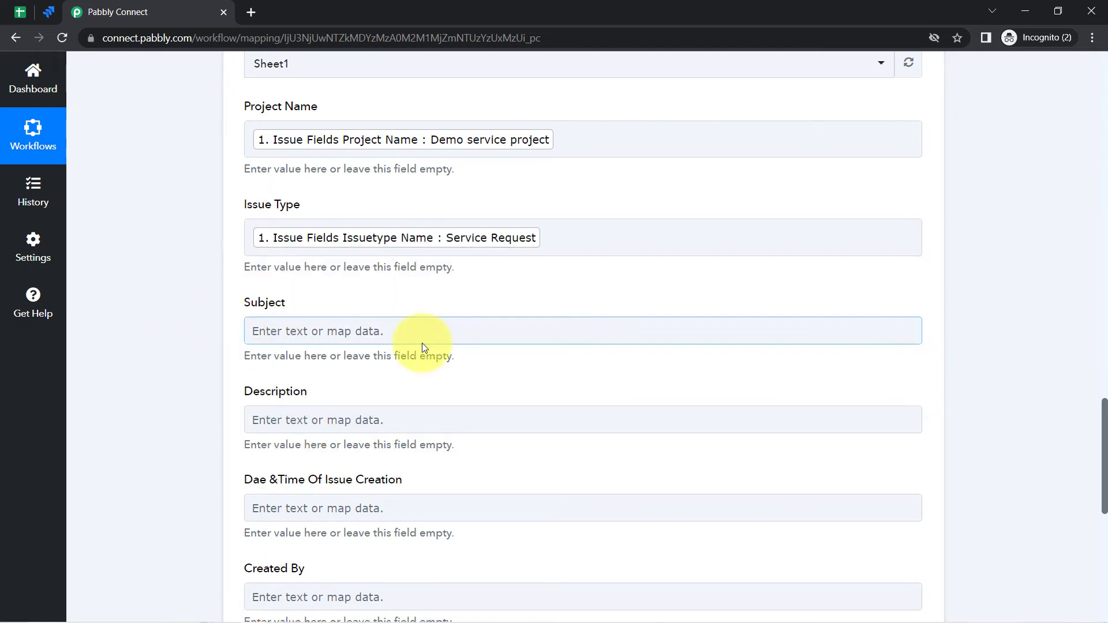
# Search the Jira data fields for a Subject value, leaving Subject unmapped
pyautogui.scroll(-2, 1105, 420)
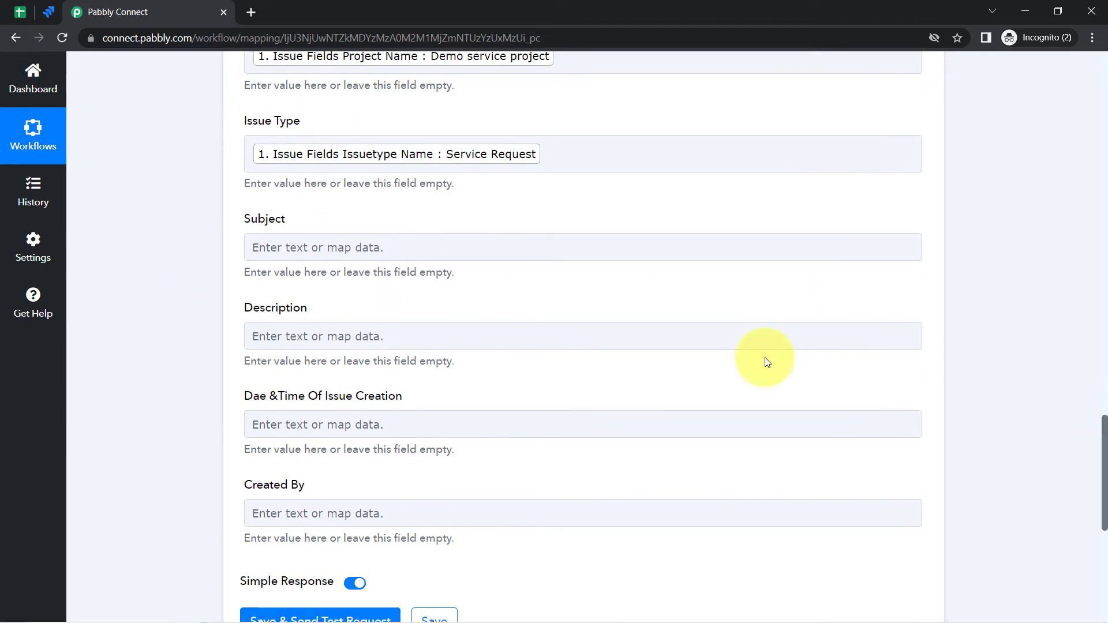
pyautogui.click(316, 246)
pyautogui.click(283, 315)
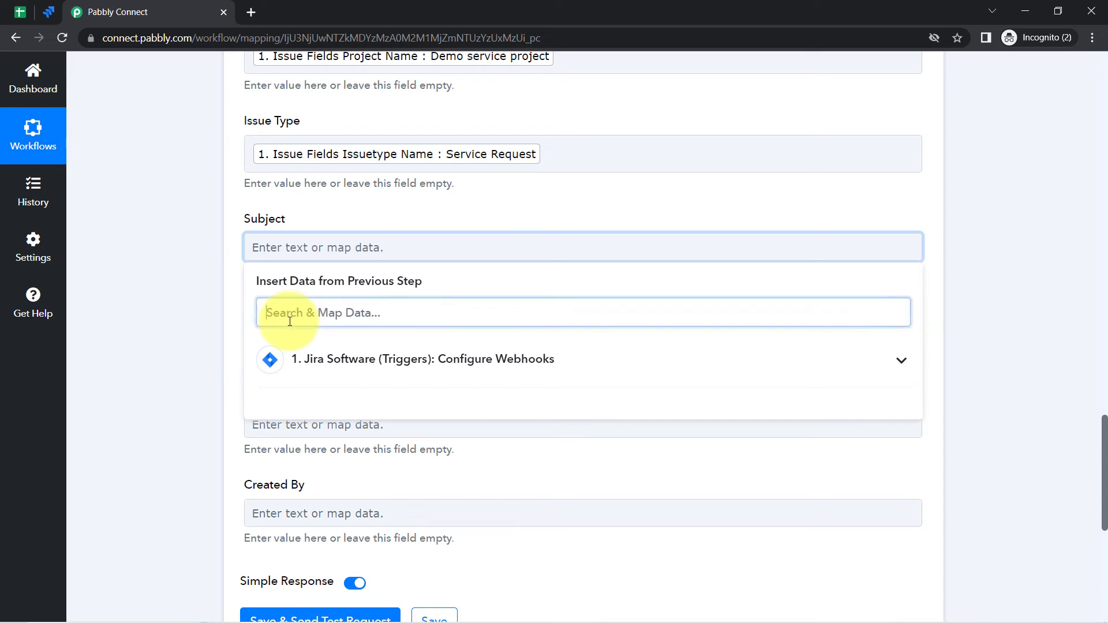
pyautogui.write('subje')
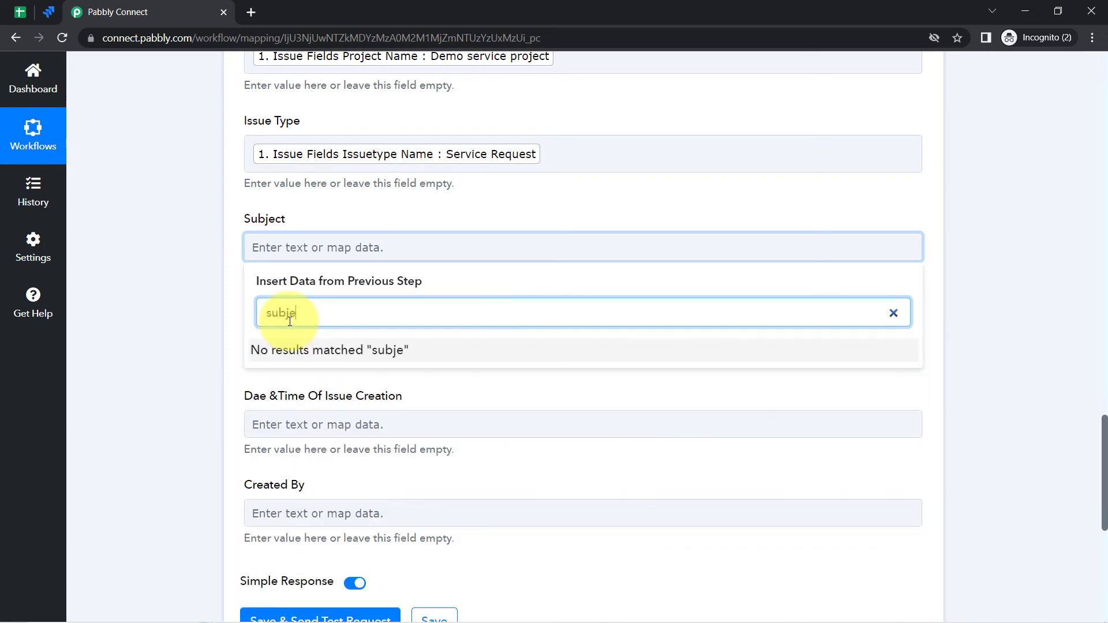
pyautogui.press('BackSpace')
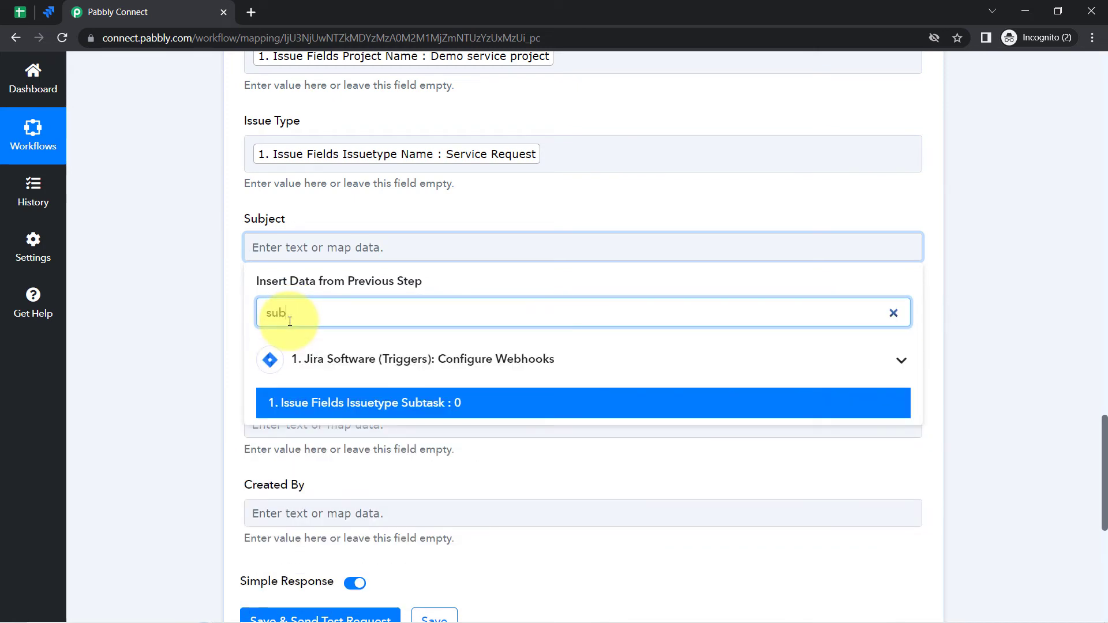
pyautogui.press('BackSpace')
pyautogui.press('BackSpace')
pyautogui.press('BackSpace')
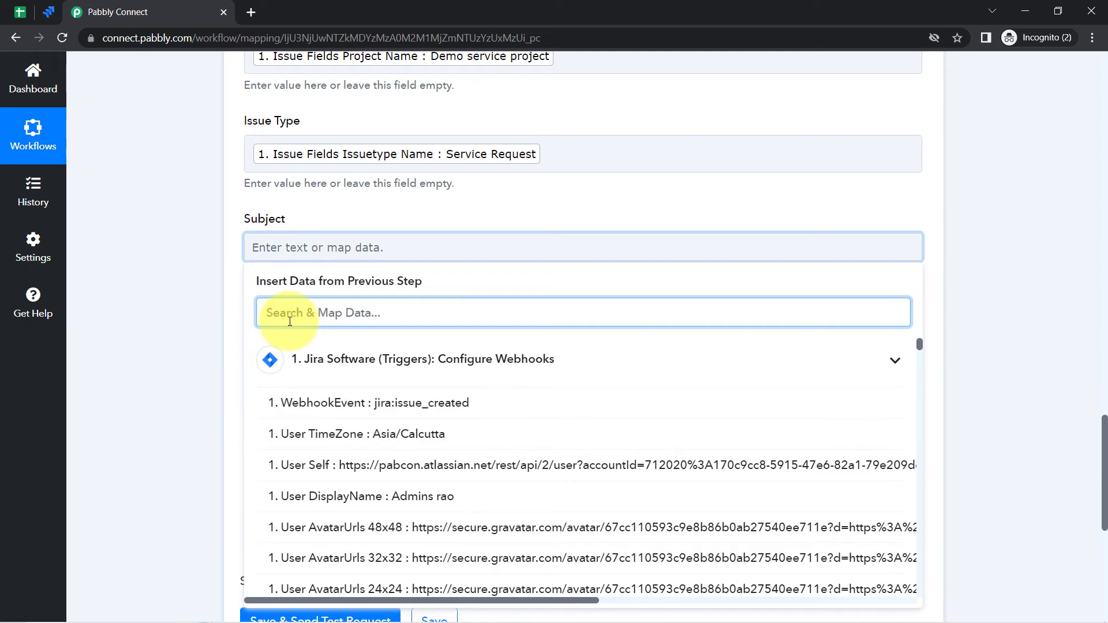
pyautogui.write('this')
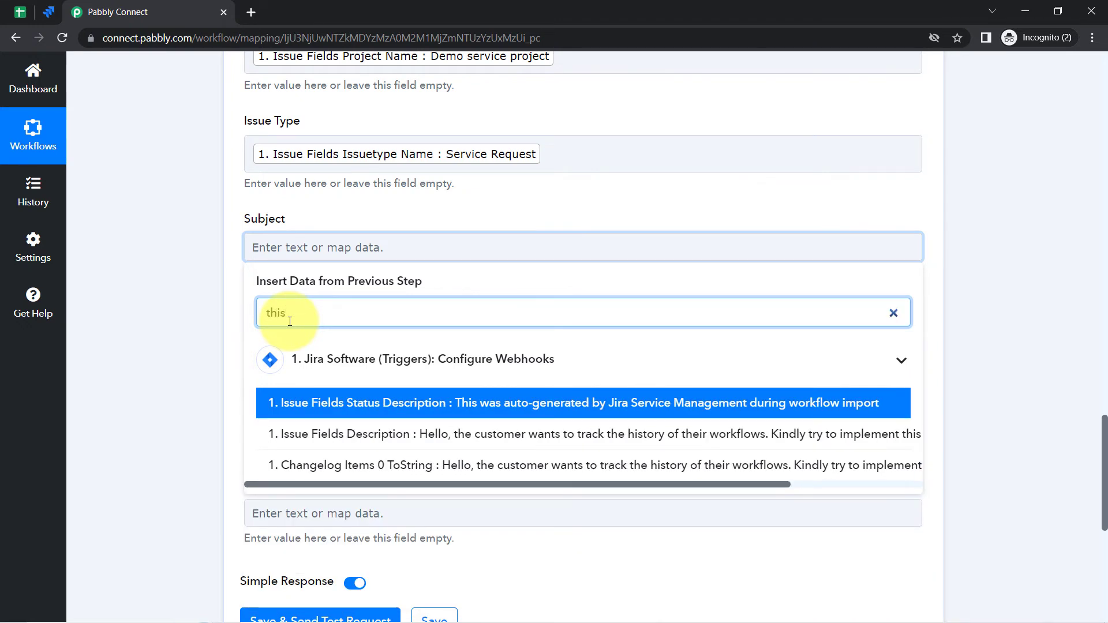
pyautogui.press('BackSpace')
pyautogui.press('BackSpace')
pyautogui.press('BackSpace')
pyautogui.press('BackSpace')
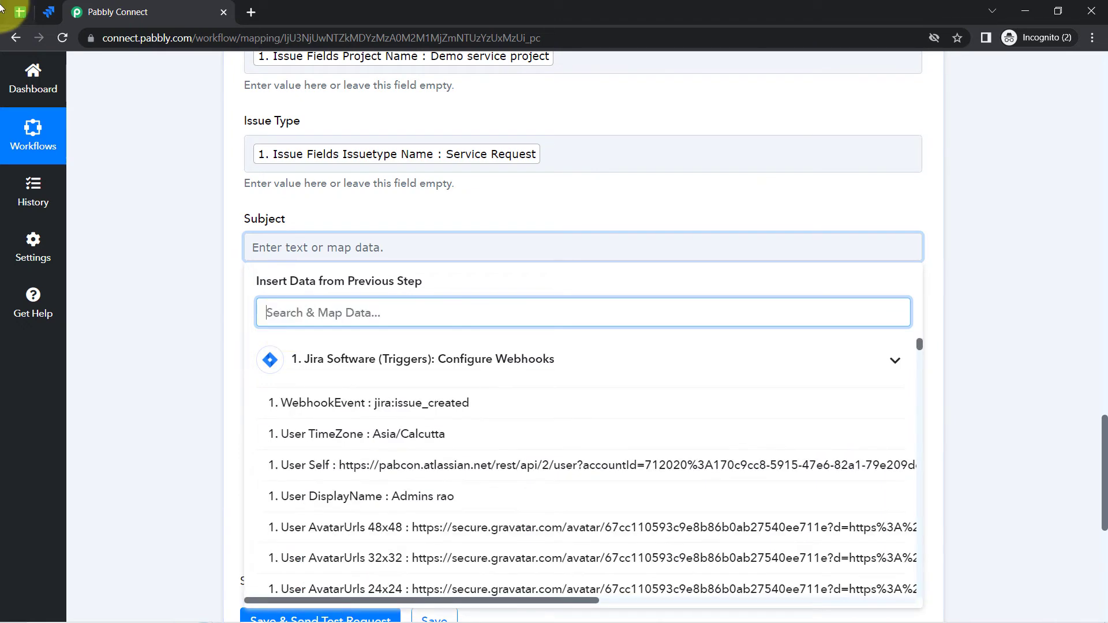
# Check the DESK-20 issue title in Jira to decide the Subject mapping
pyautogui.click(19, 11)
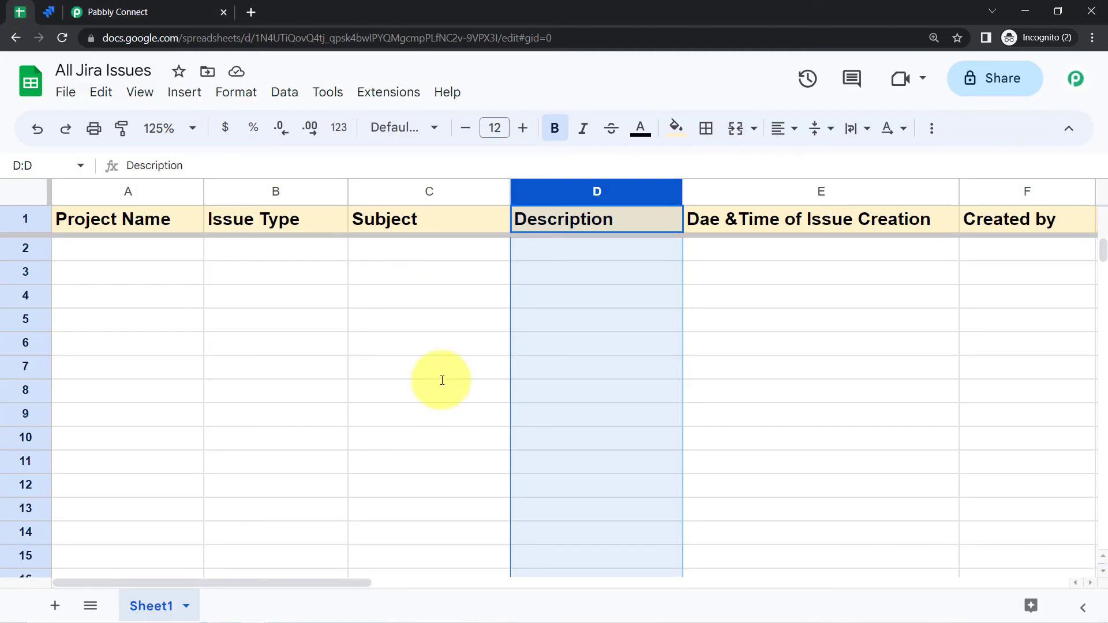
pyautogui.click(48, 12)
pyautogui.click(456, 268)
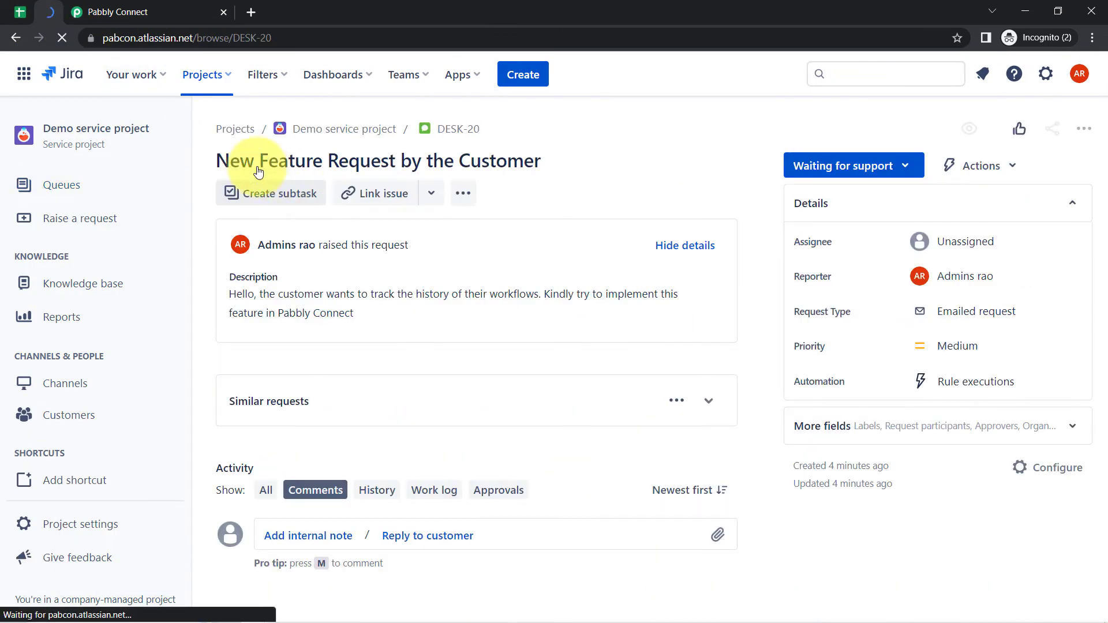
pyautogui.moveTo(240, 161); pyautogui.dragTo(500, 156)
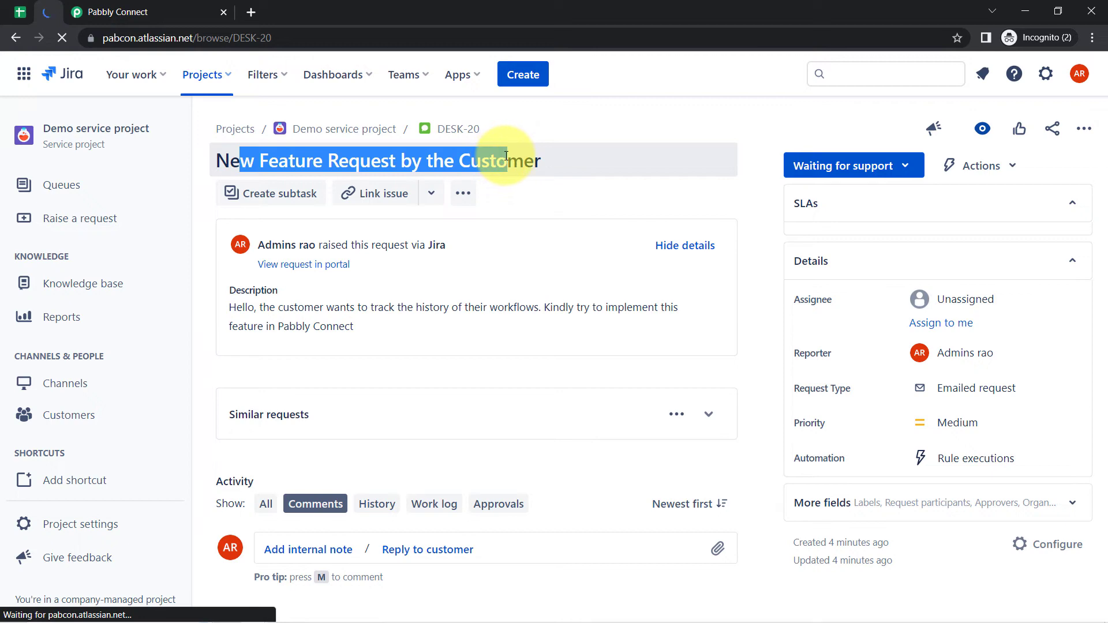
pyautogui.click(118, 12)
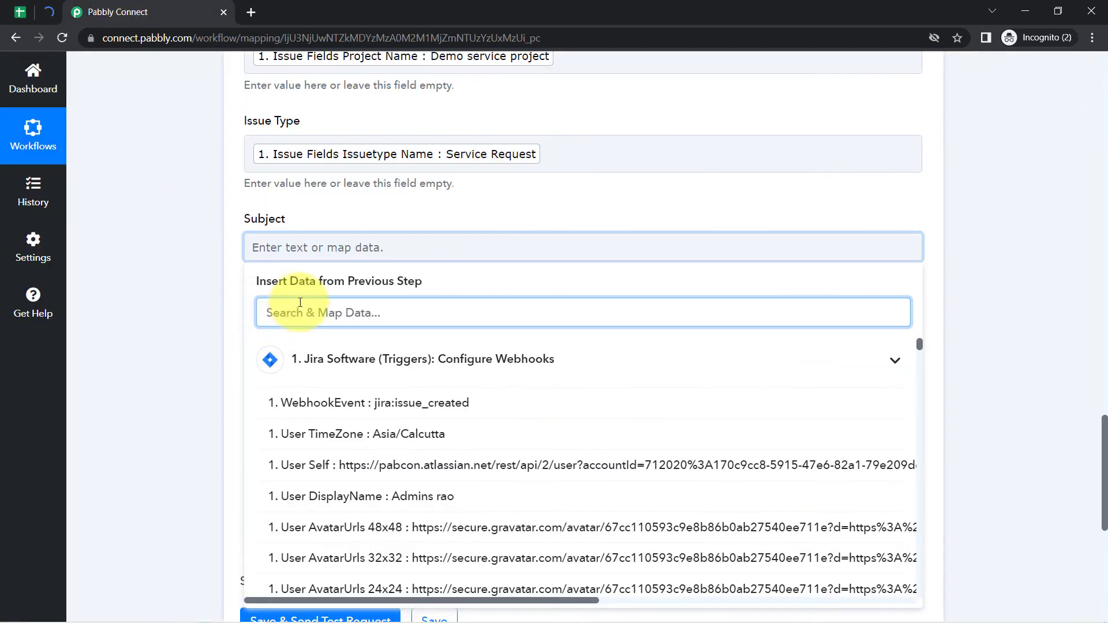
# Map Subject to Issue Fields Summary and Description to Issue Fields Description
pyautogui.write('new fe')
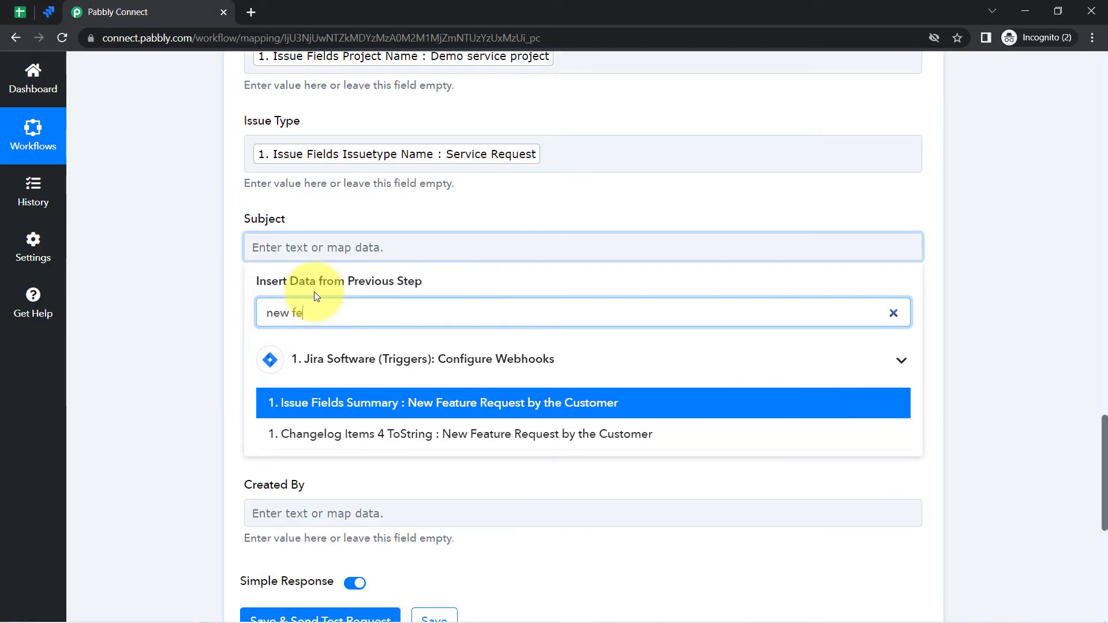
pyautogui.click(439, 402)
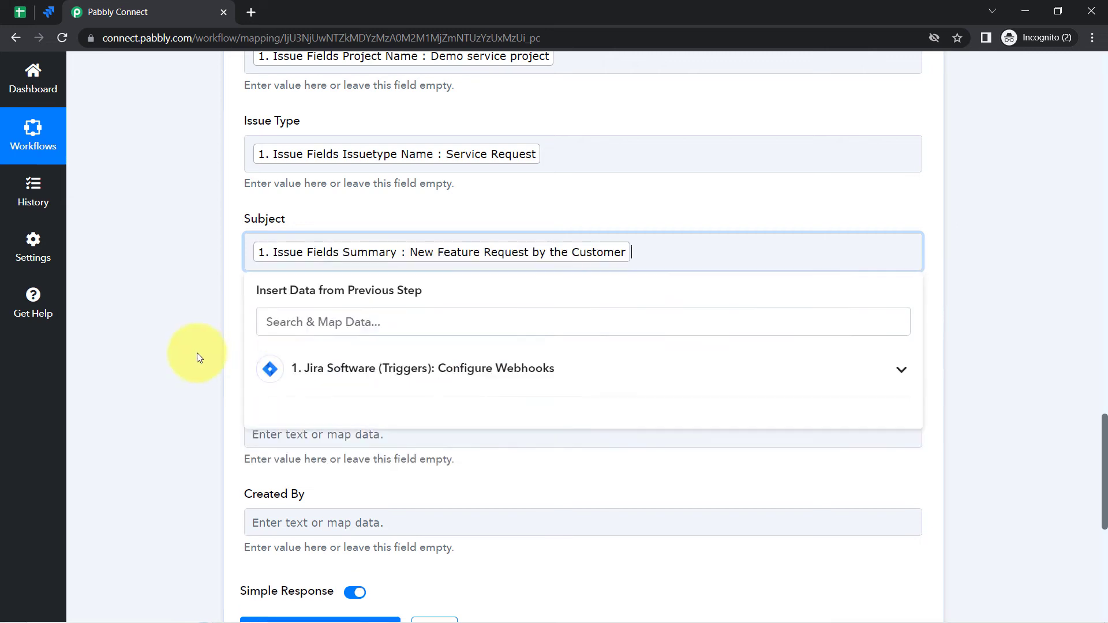
pyautogui.click(196, 352)
pyautogui.click(328, 345)
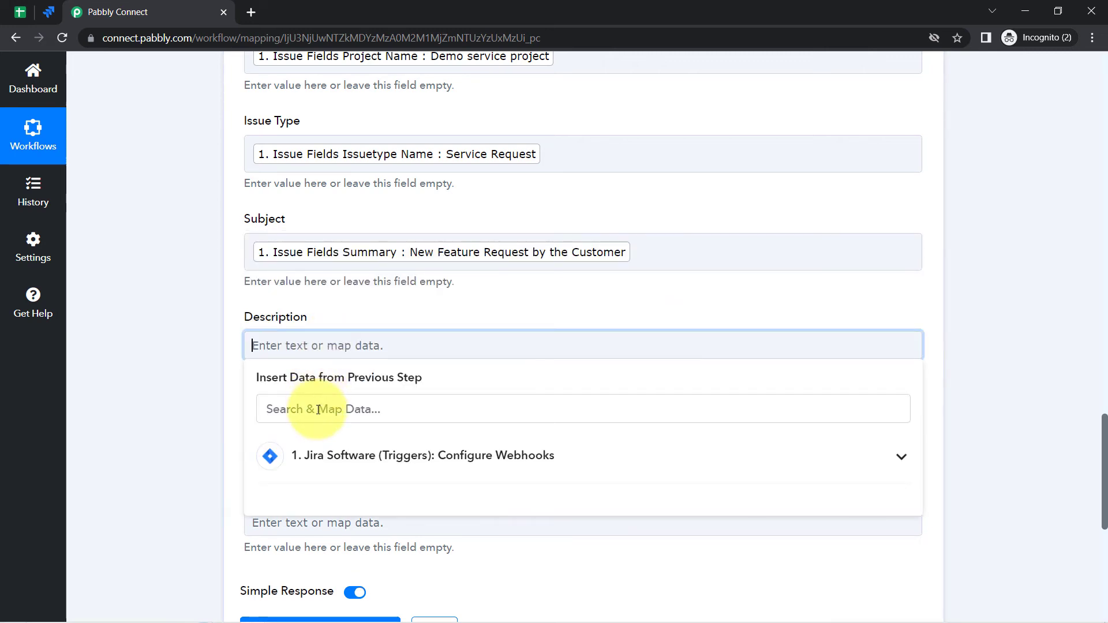
pyautogui.click(319, 410)
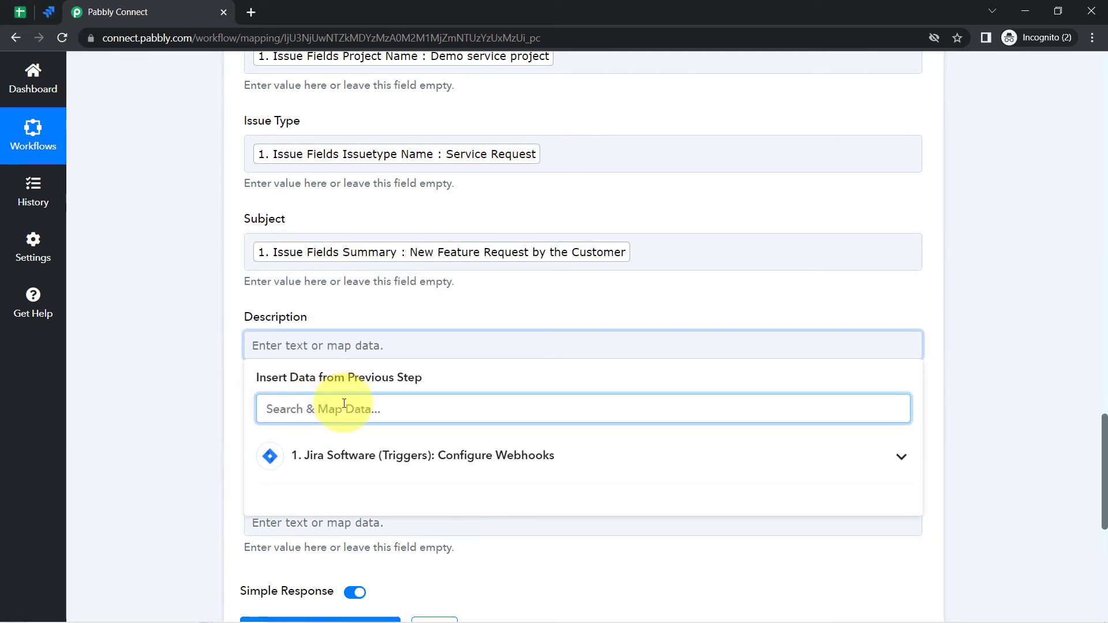
pyautogui.write('desc')
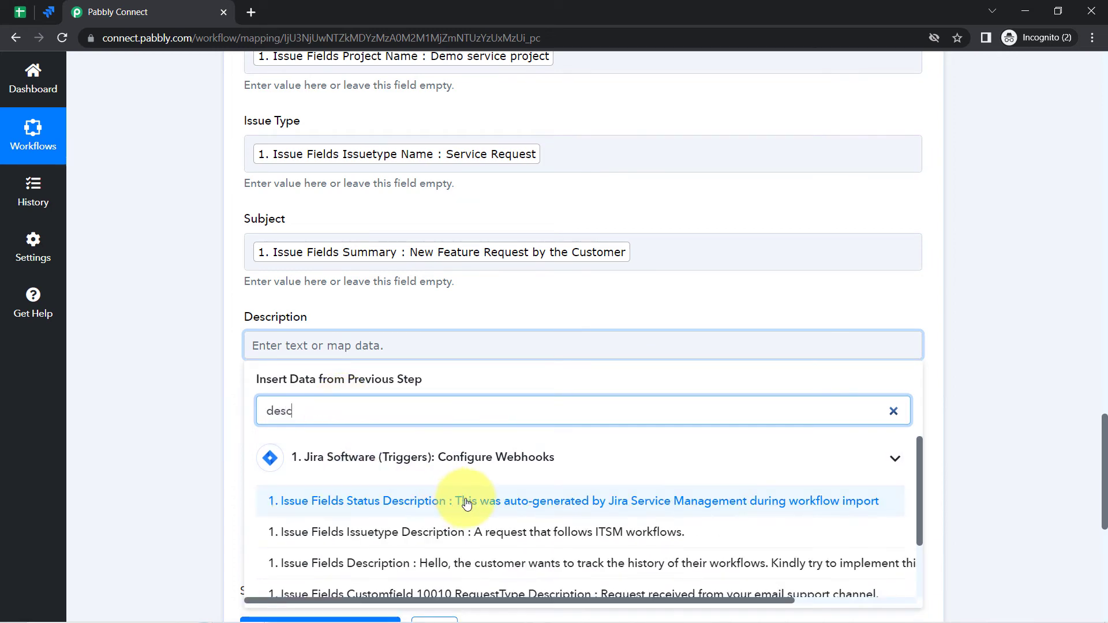
pyautogui.scroll(-2, 560, 370)
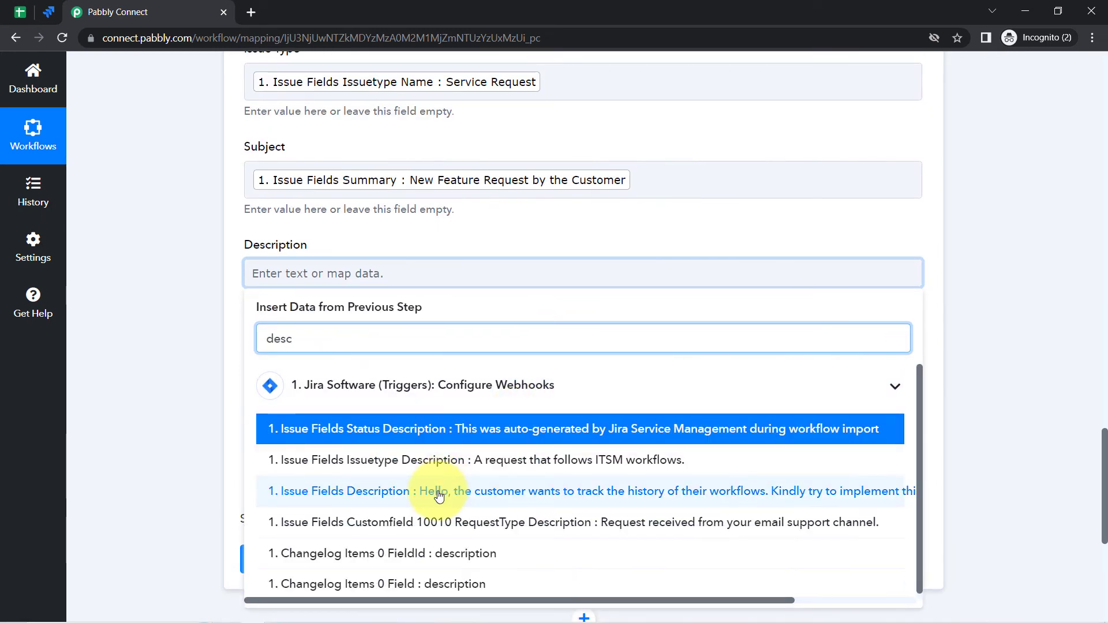
pyautogui.click(441, 492)
pyautogui.click(182, 359)
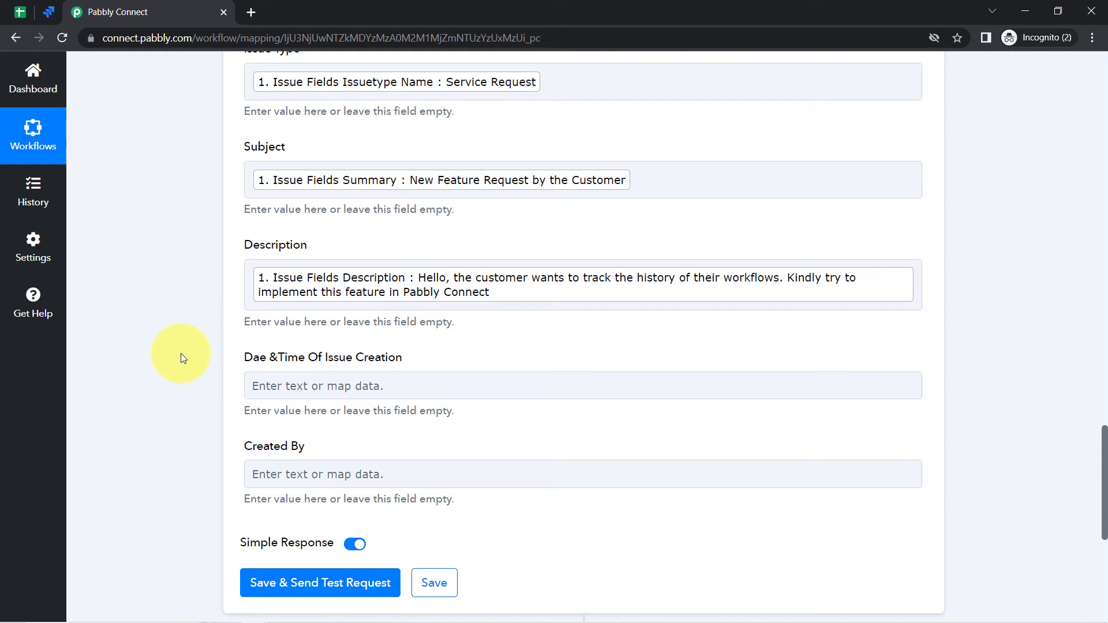
# Map the issue-creation date to Issue Fields Updated and Created By to User DisplayName
pyautogui.click(304, 385)
pyautogui.click(305, 448)
pyautogui.write('d')
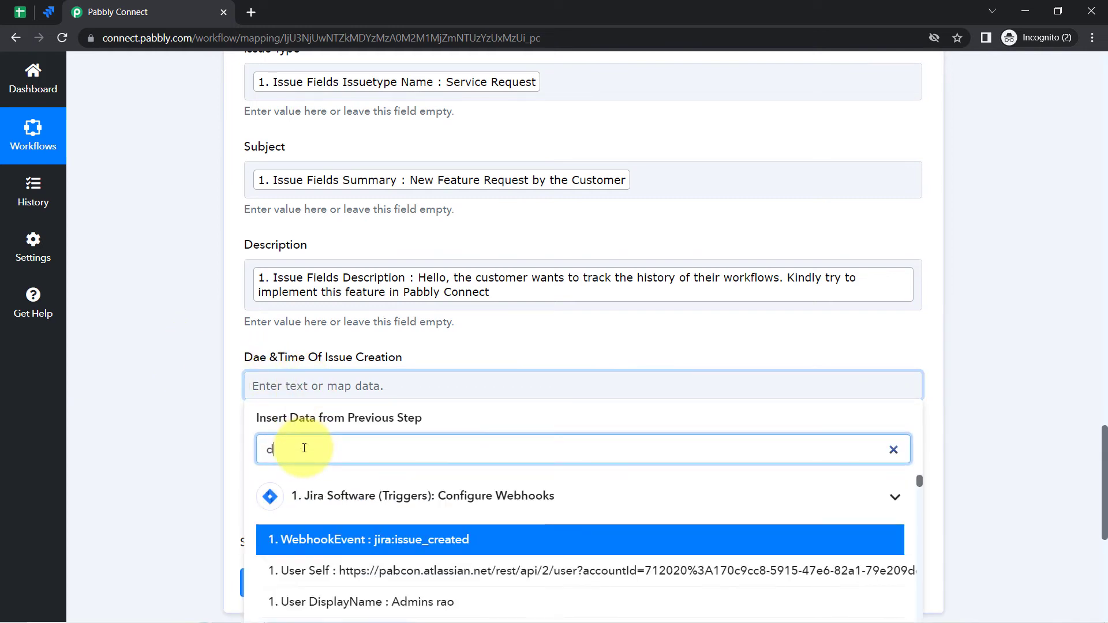
pyautogui.write('ate')
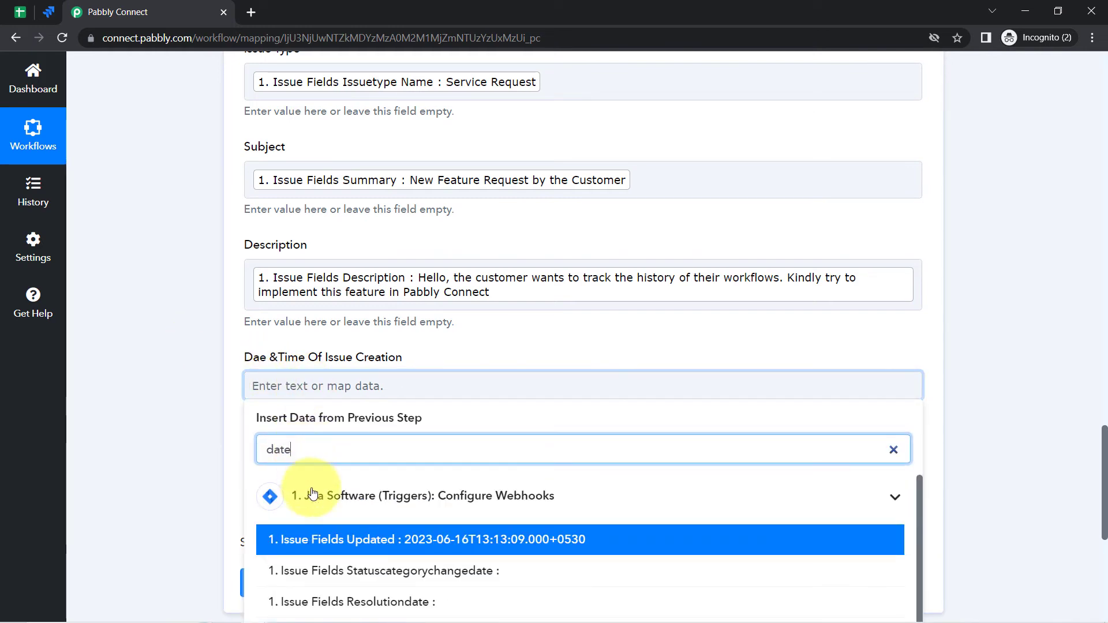
pyautogui.click(310, 539)
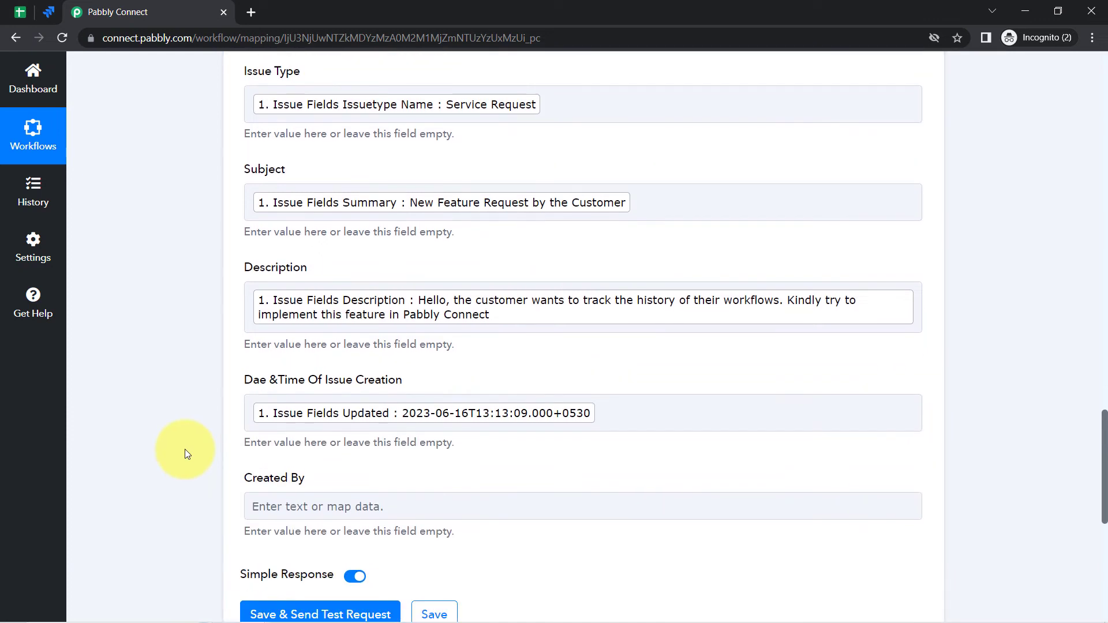
pyautogui.scroll(-5, 185, 449)
pyautogui.click(294, 199)
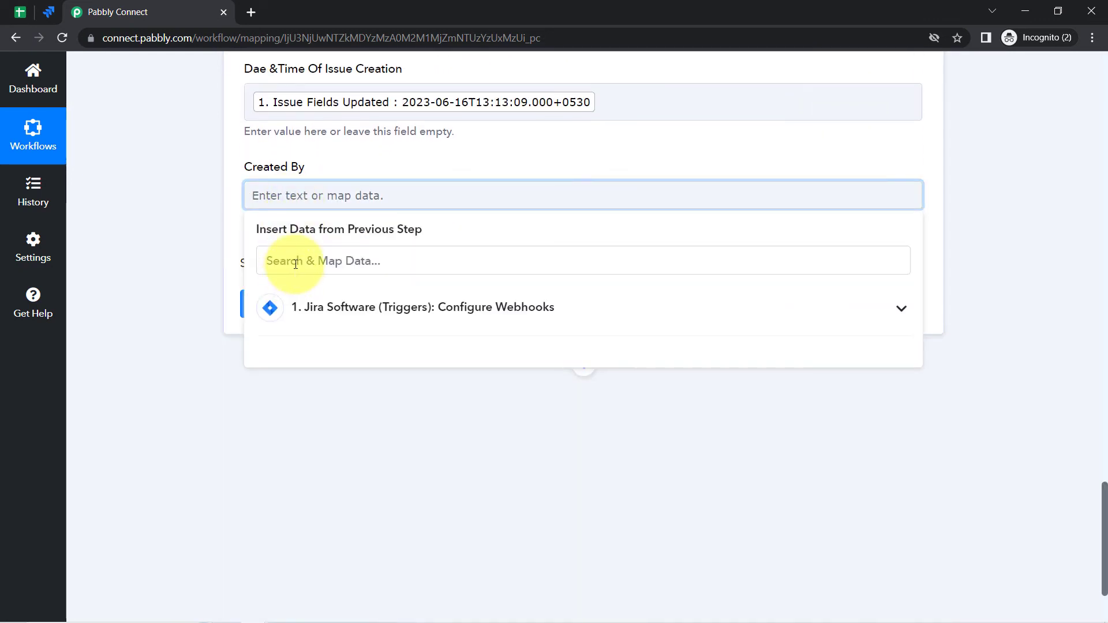
pyautogui.click(296, 263)
pyautogui.write('as')
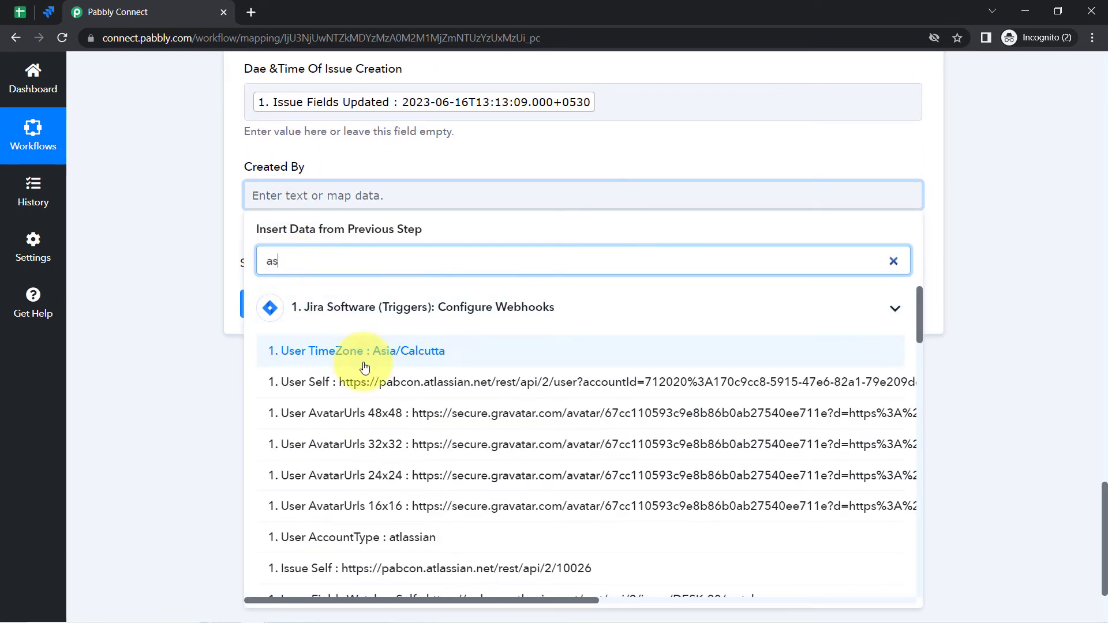
pyautogui.press('BackSpace')
pyautogui.press('BackSpace')
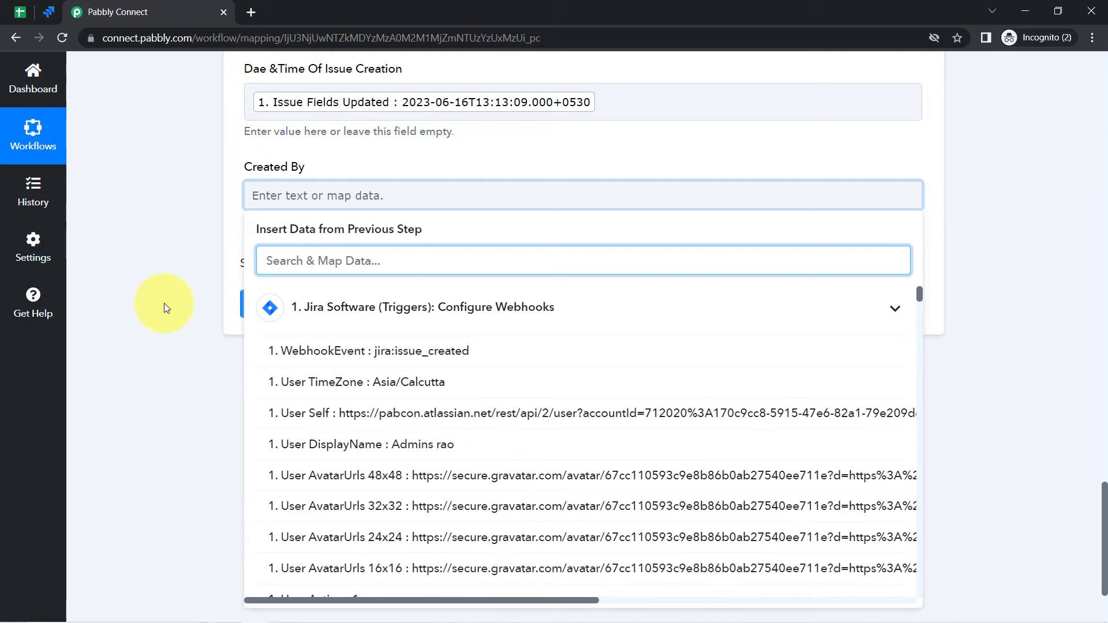
pyautogui.write('name')
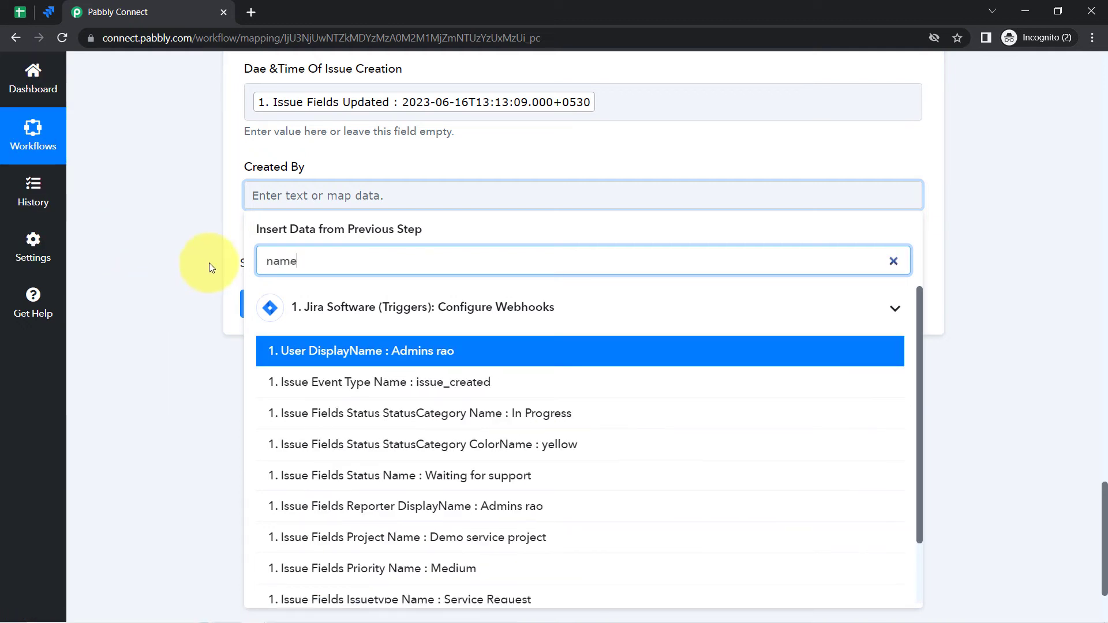
pyautogui.click(371, 349)
pyautogui.click(203, 363)
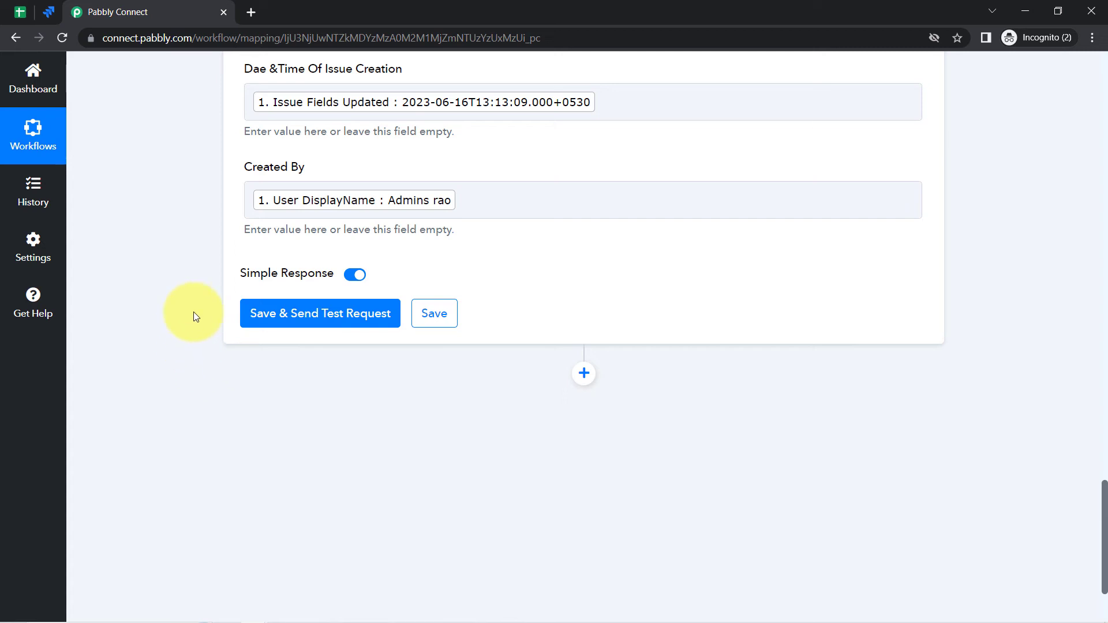
# Save and send a test request, confirming 1 row of 6 columns written to Sheet1!A2:F2
pyautogui.click(304, 318)
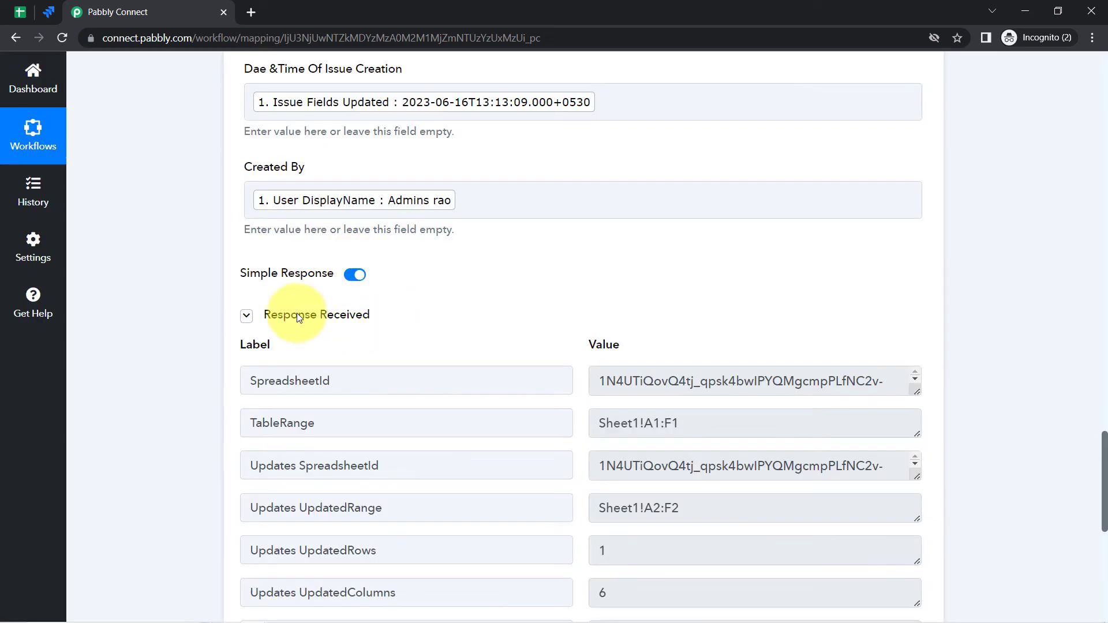
pyautogui.click(246, 321)
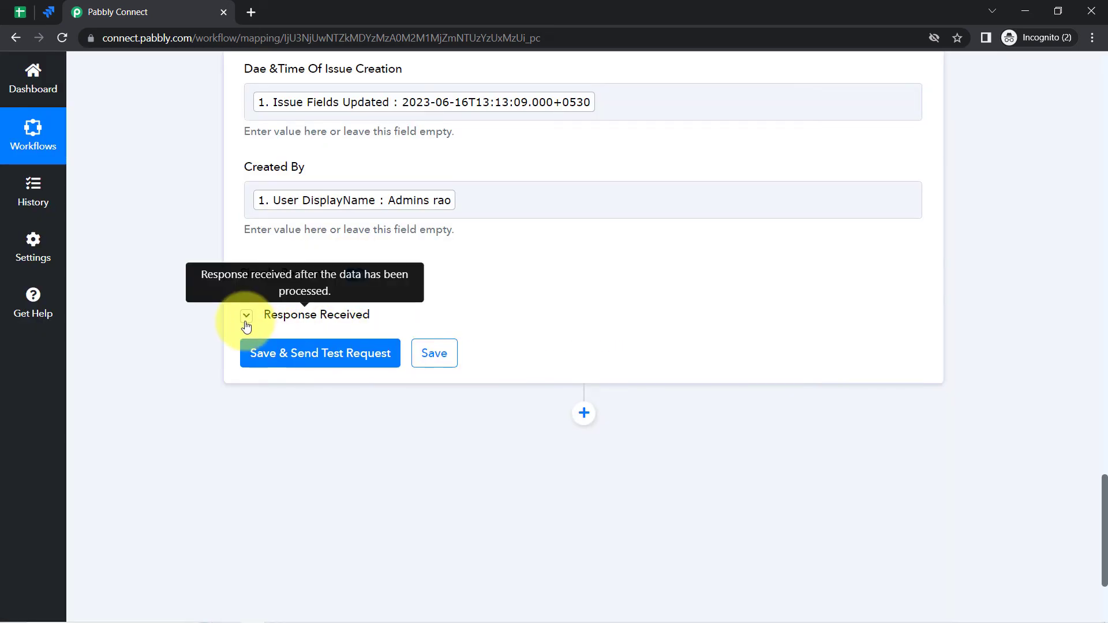
pyautogui.click(247, 321)
# Reset row 2's fill, reduce its text to 11 pt, remove bold, and widen column D
pyautogui.moveTo(17, 9)
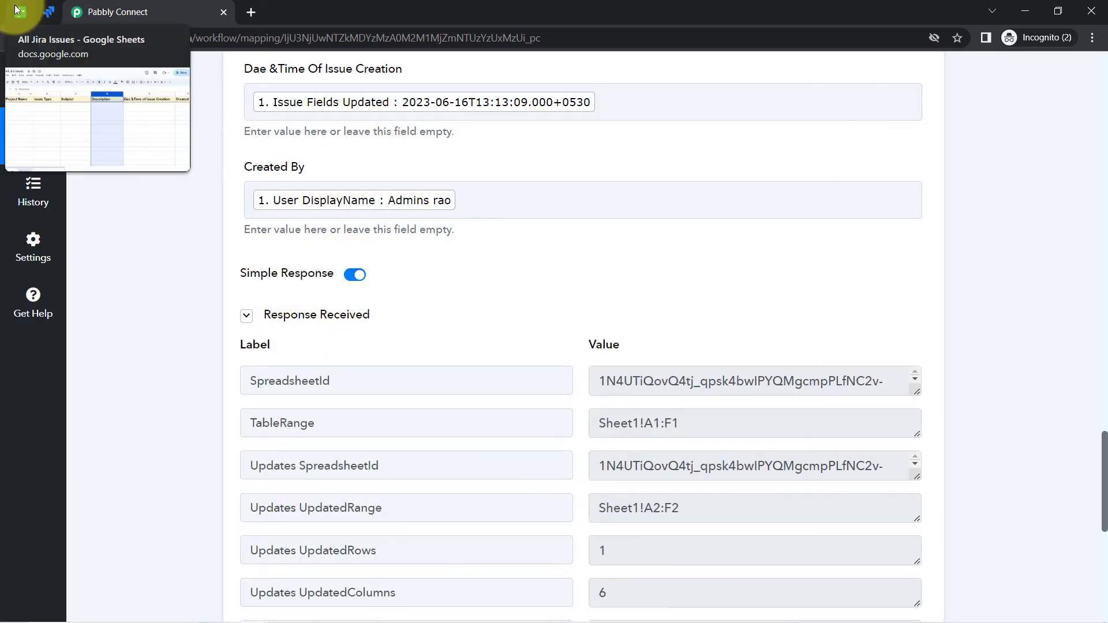
pyautogui.click(19, 10)
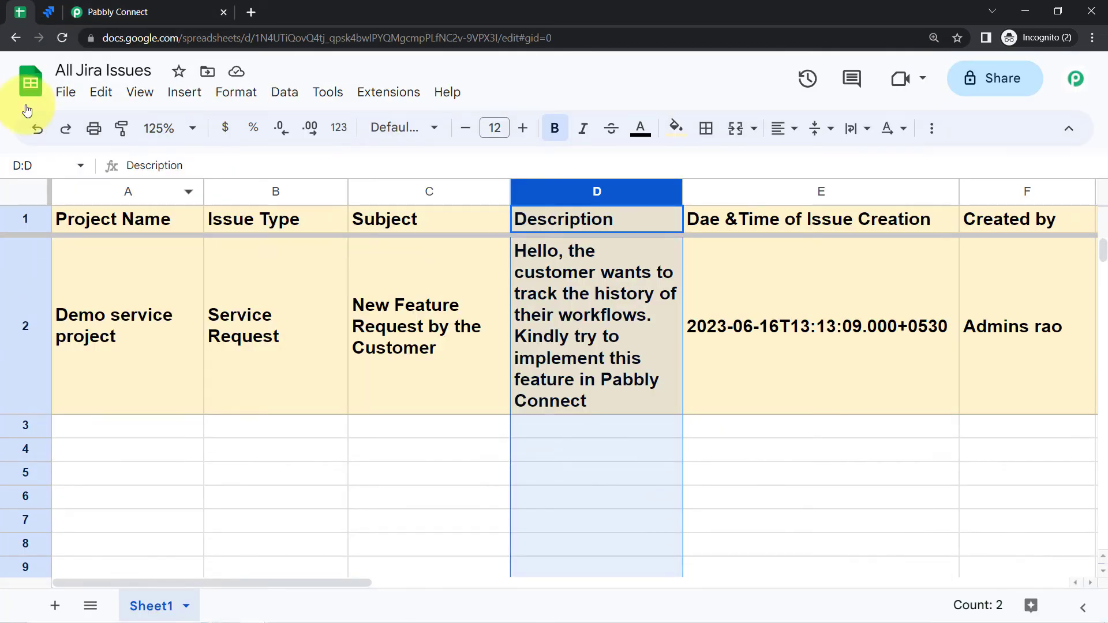
pyautogui.click(3, 311)
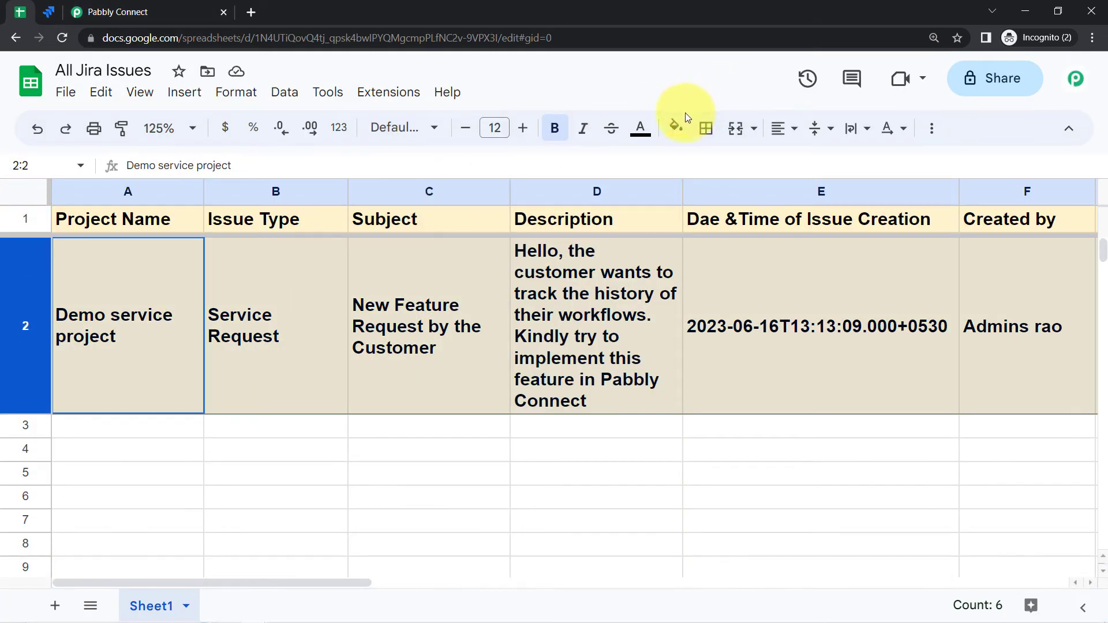
pyautogui.click(675, 126)
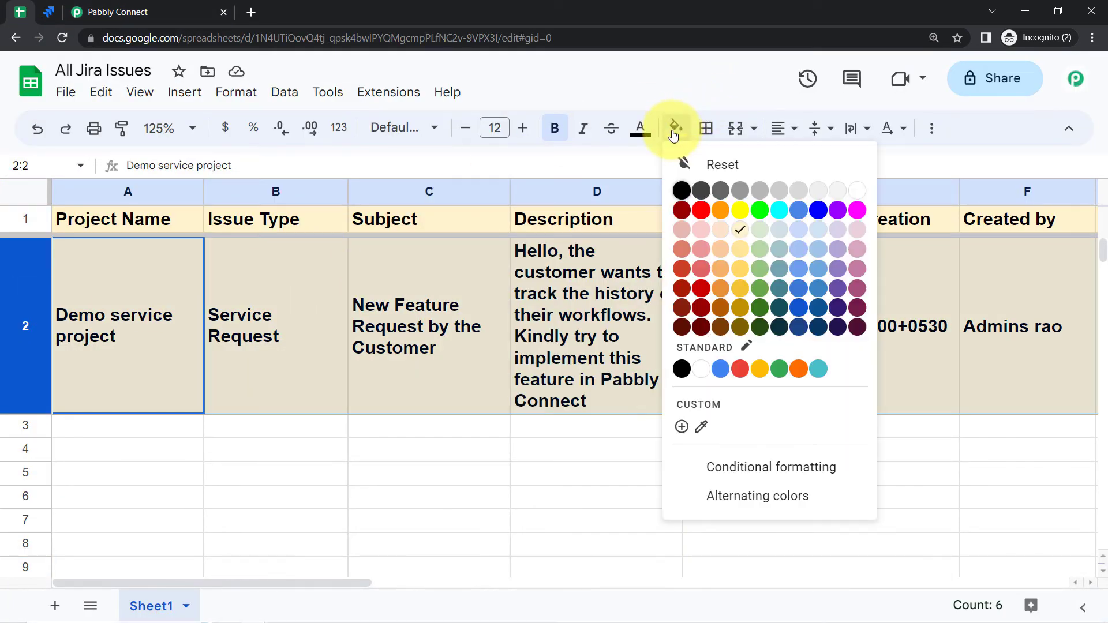
pyautogui.click(718, 176)
pyautogui.click(467, 129)
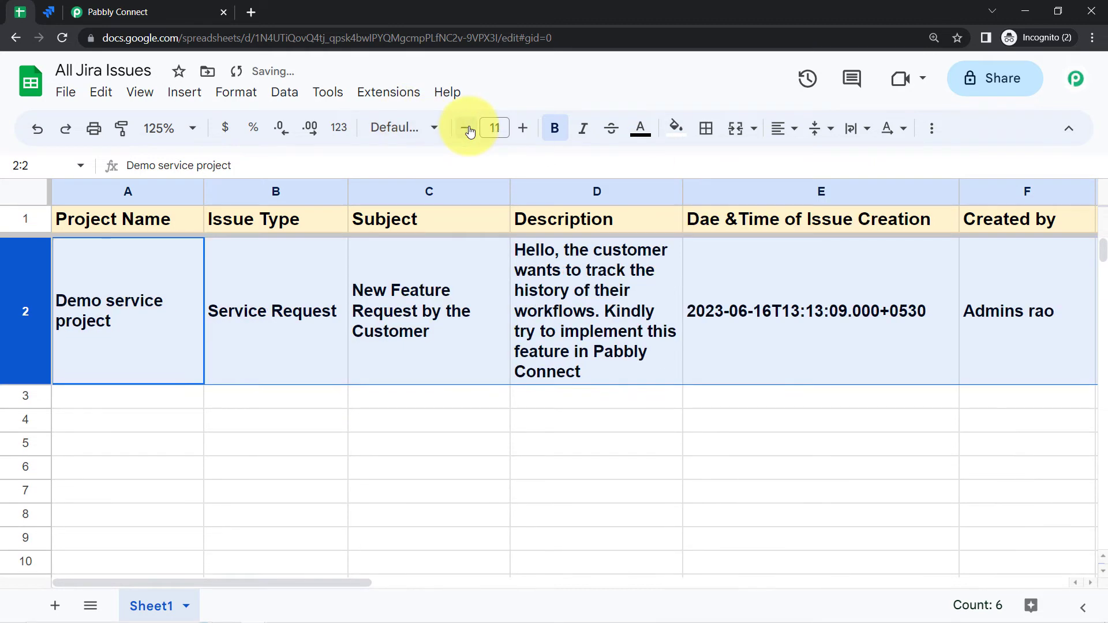
pyautogui.click(554, 129)
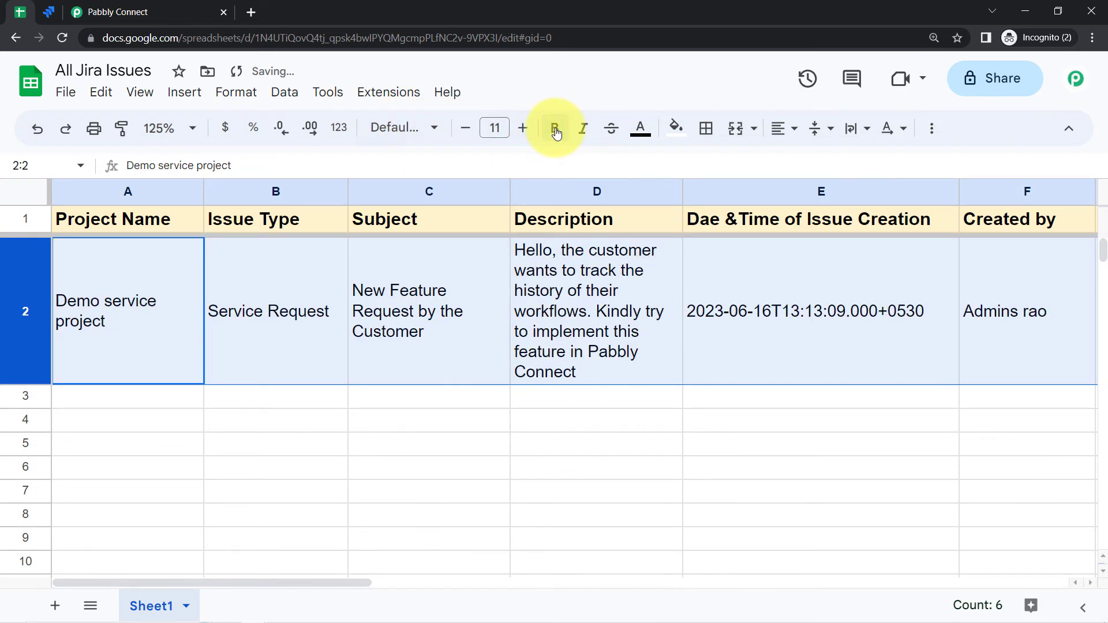
pyautogui.moveTo(683, 194); pyautogui.dragTo(729, 194)
# Review cells A2 through F2 against Jira issue DESK-20, then return to the workflow
pyautogui.click(167, 267)
pyautogui.click(238, 267)
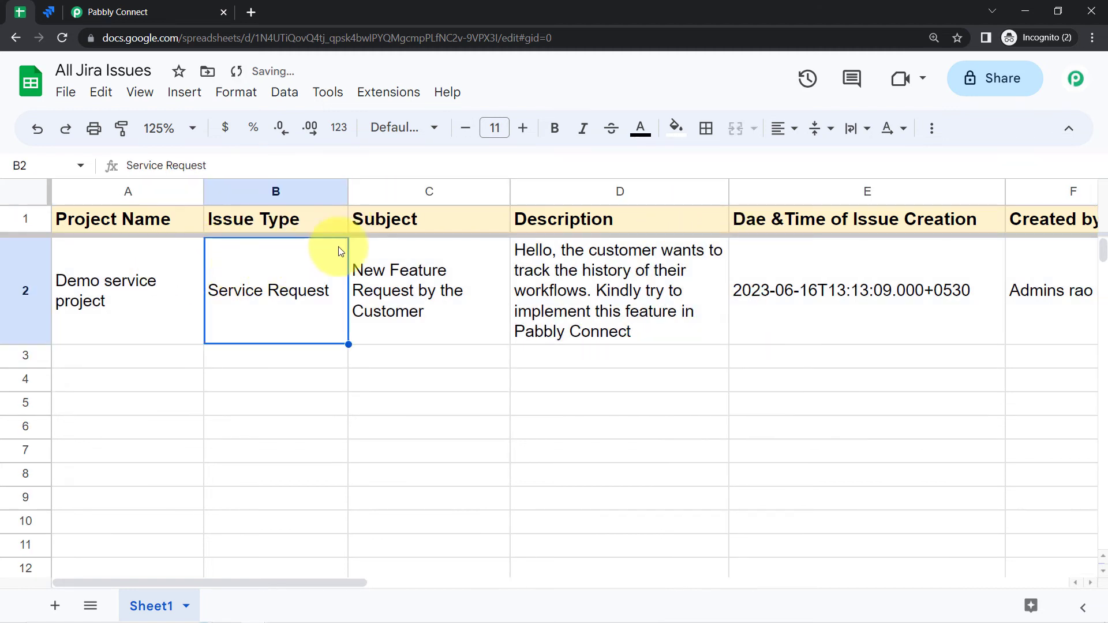
pyautogui.click(421, 248)
pyautogui.click(614, 243)
pyautogui.click(827, 263)
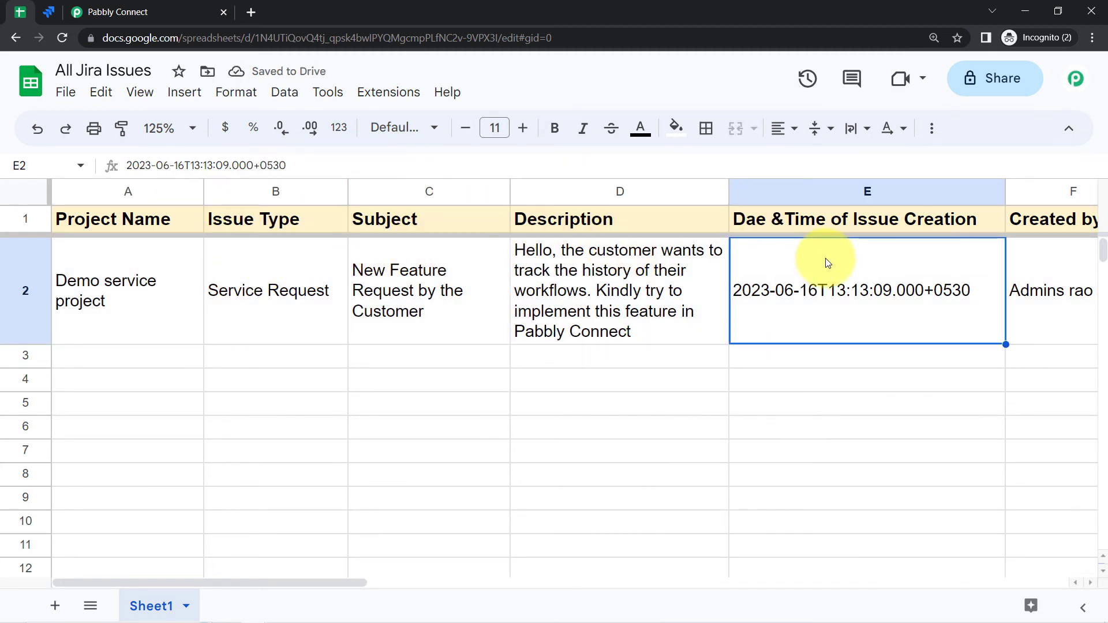
pyautogui.click(1013, 263)
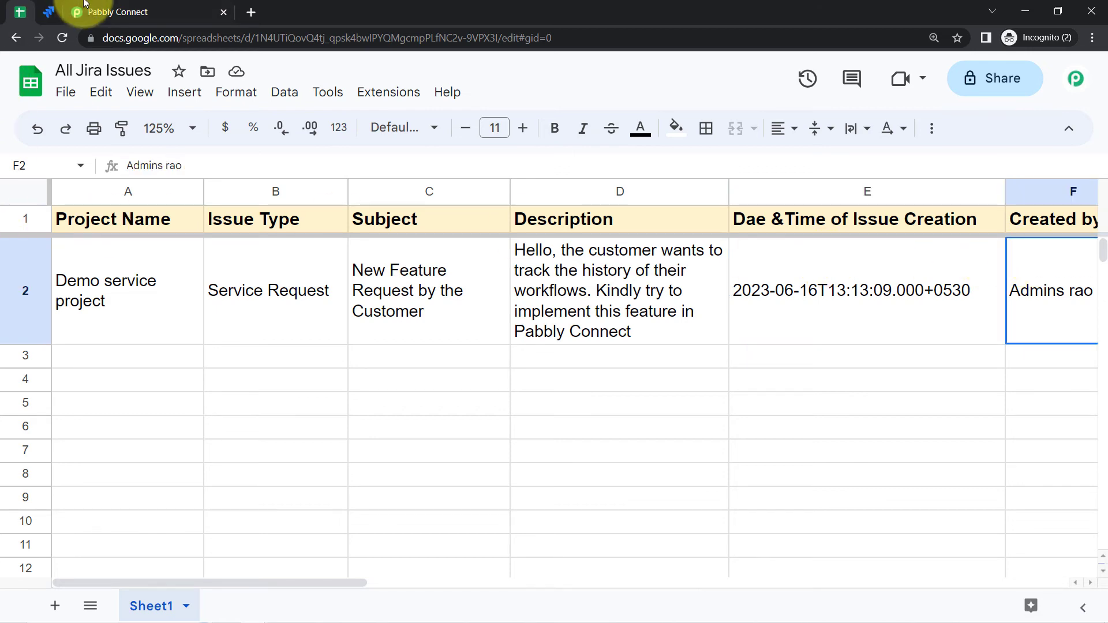
pyautogui.click(48, 10)
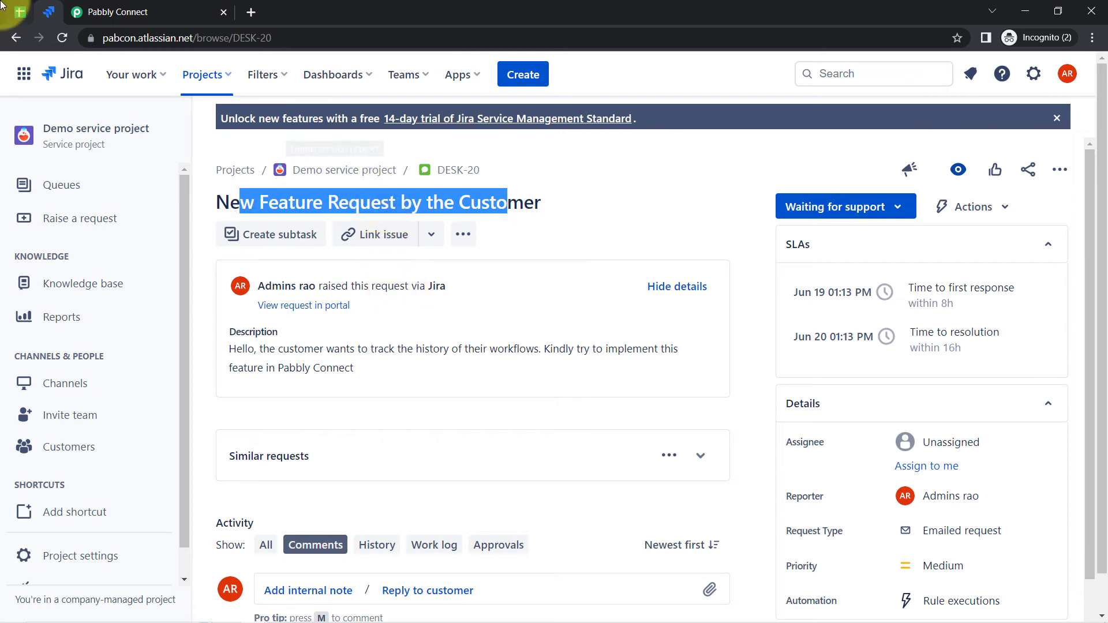
pyautogui.click(17, 10)
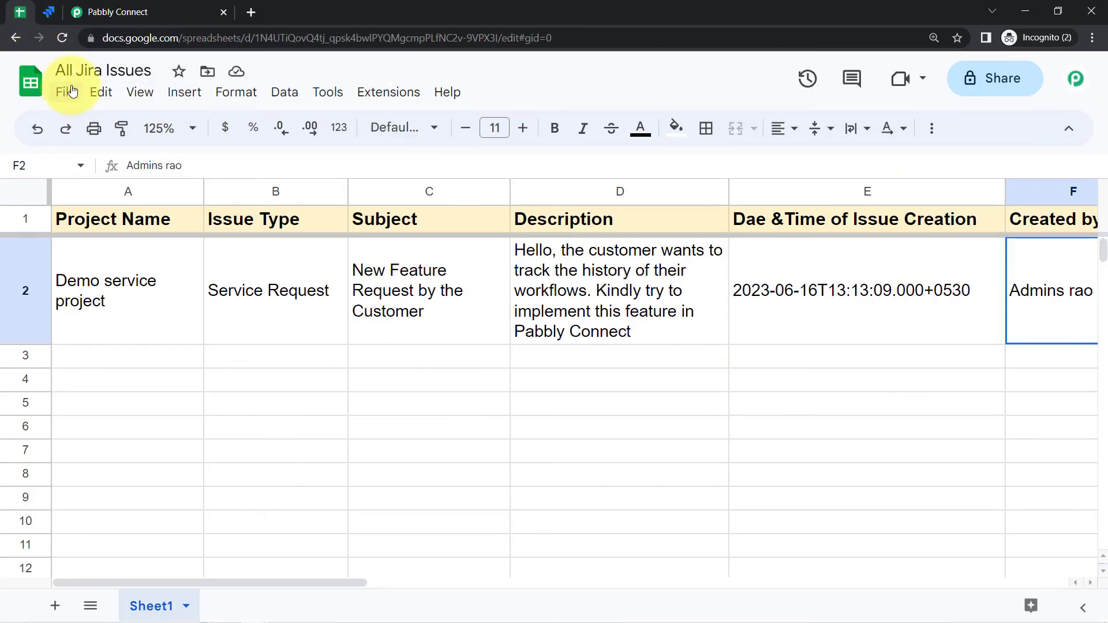
pyautogui.moveTo(21, 291); pyautogui.dragTo(35, 427)
pyautogui.click(113, 399)
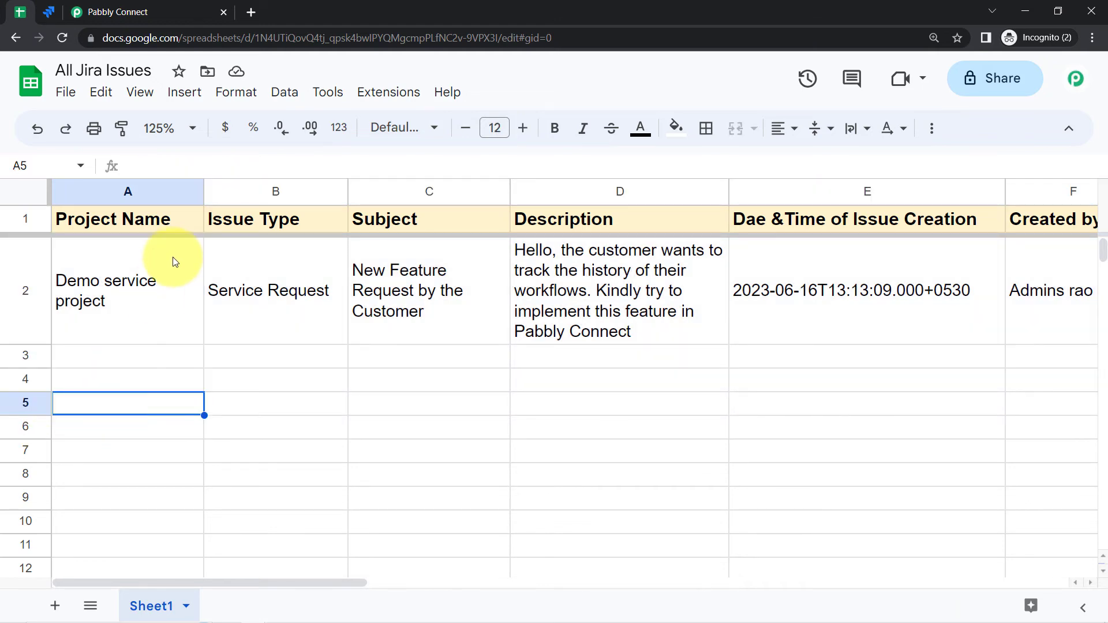
pyautogui.click(105, 7)
# Collapse the Jira trigger and Google Sheets Add New Row steps at the top of the workflow
pyautogui.scroll(8, 195, 337)
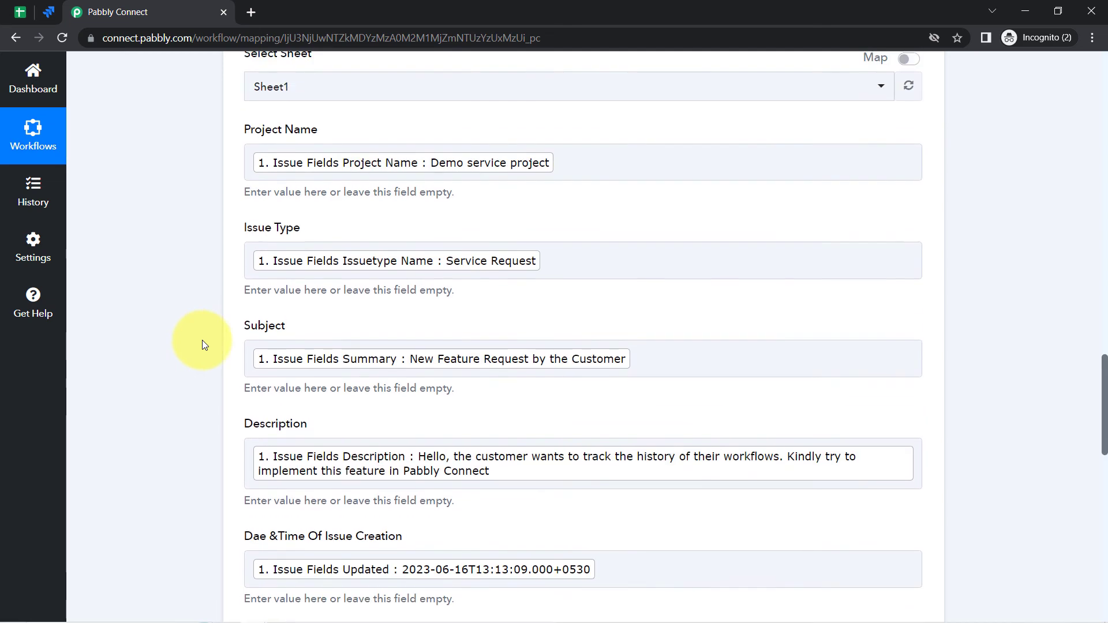
pyautogui.scroll(1, 202, 344)
pyautogui.moveTo(1106, 386); pyautogui.dragTo(1069, 94)
pyautogui.click(482, 248)
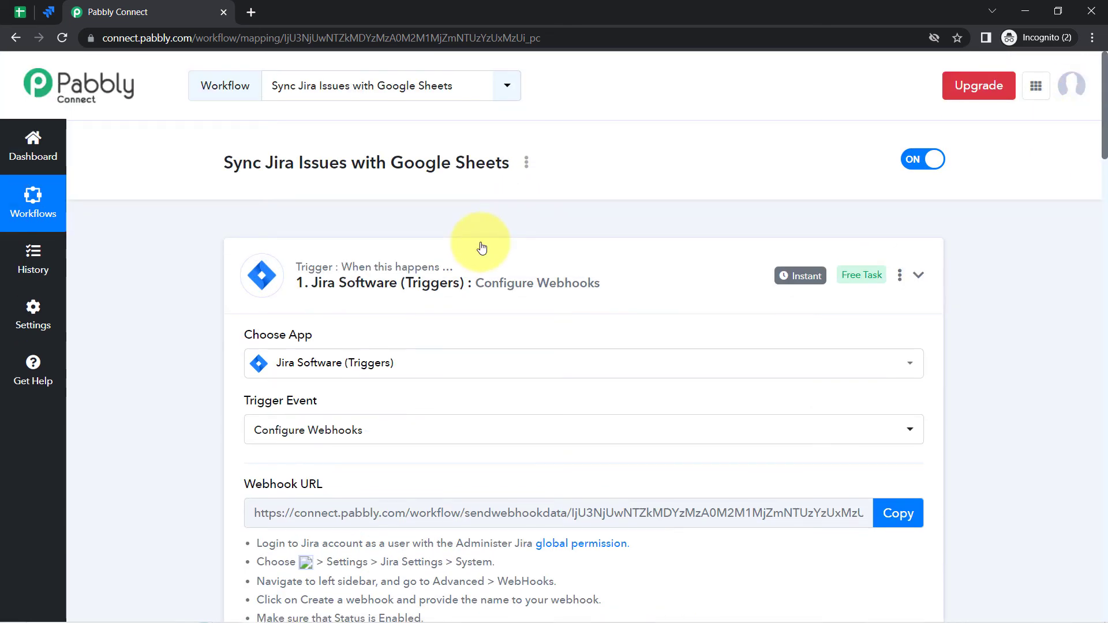
pyautogui.click(356, 429)
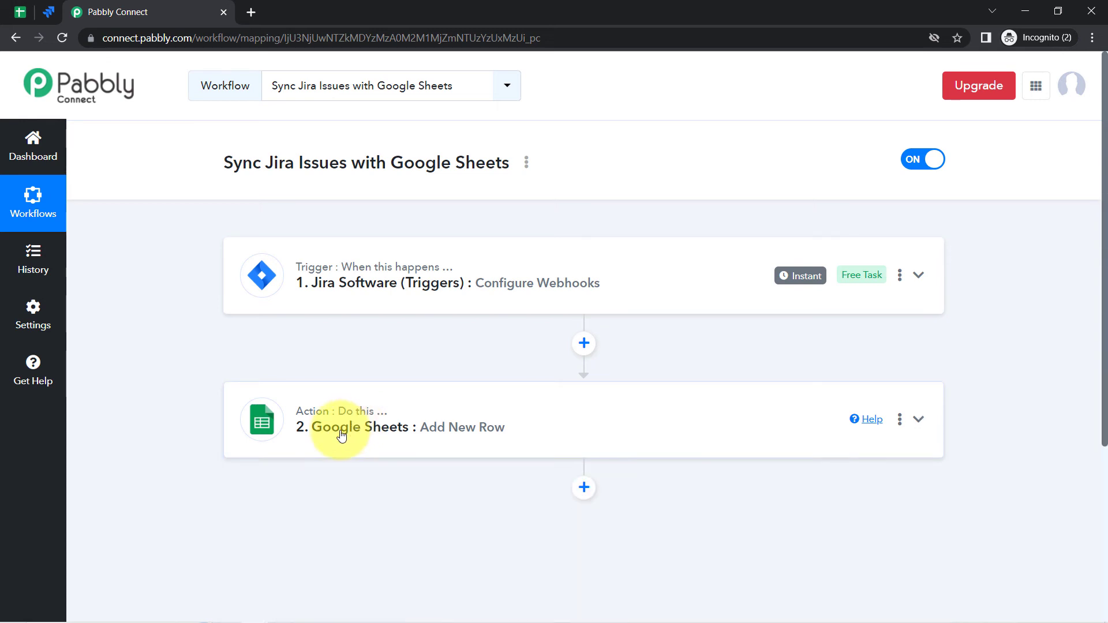
pyautogui.click(20, 12)
# Inspect E2's raw timestamp 2023-06-16T13:13:09.000+0530 and its offset without changing it
pyautogui.click(828, 271)
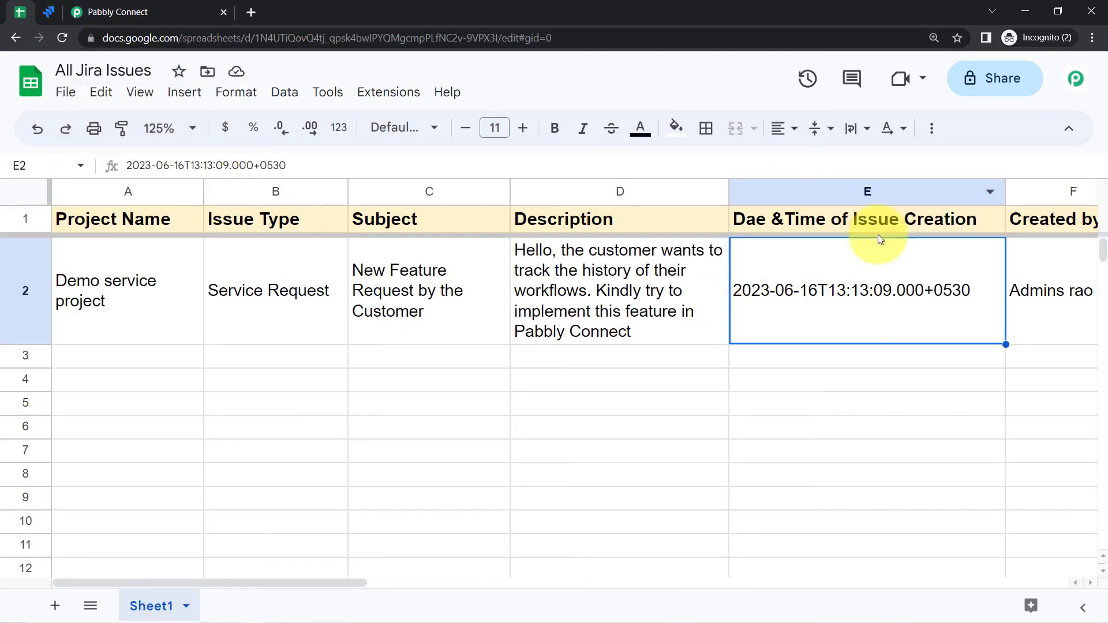
pyautogui.doubleClick(885, 288)
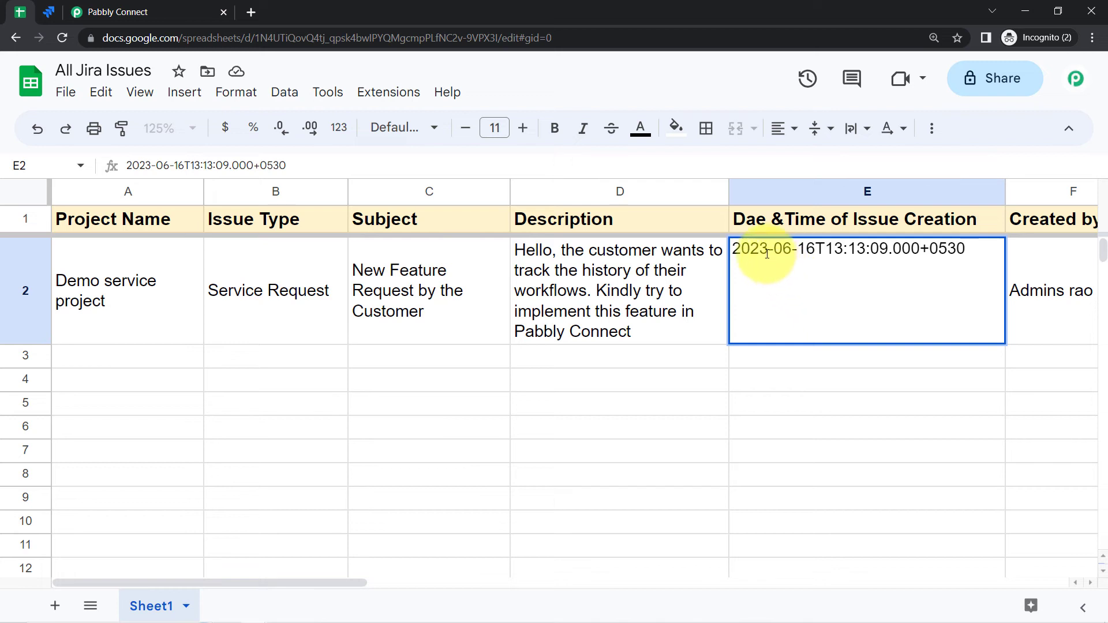
pyautogui.moveTo(770, 249); pyautogui.dragTo(878, 250)
pyautogui.click(896, 248)
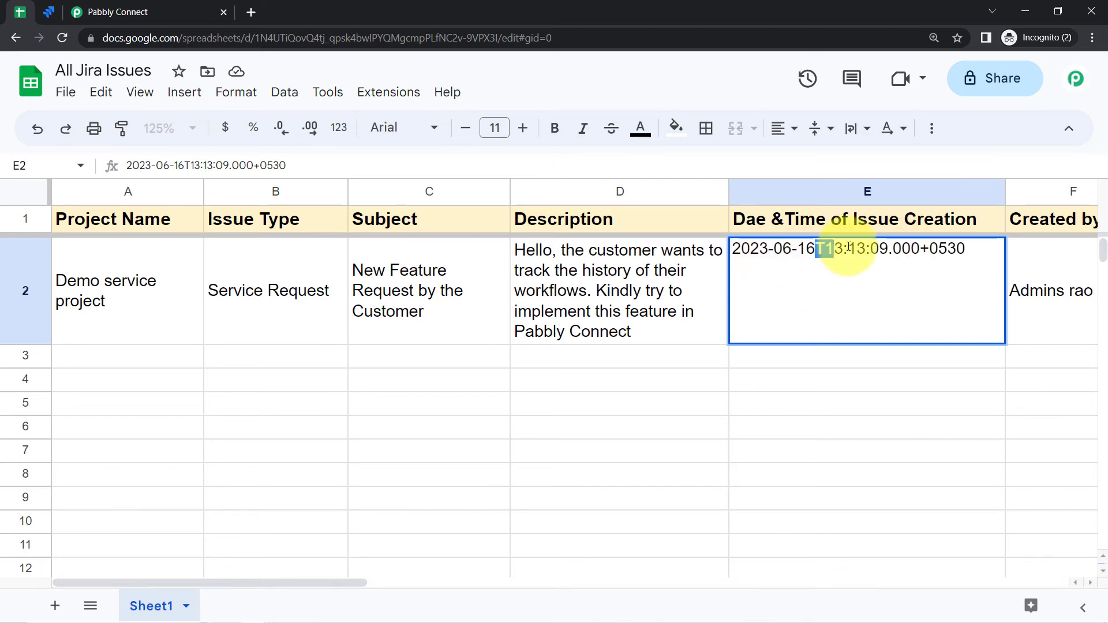
pyautogui.moveTo(957, 249); pyautogui.dragTo(911, 250)
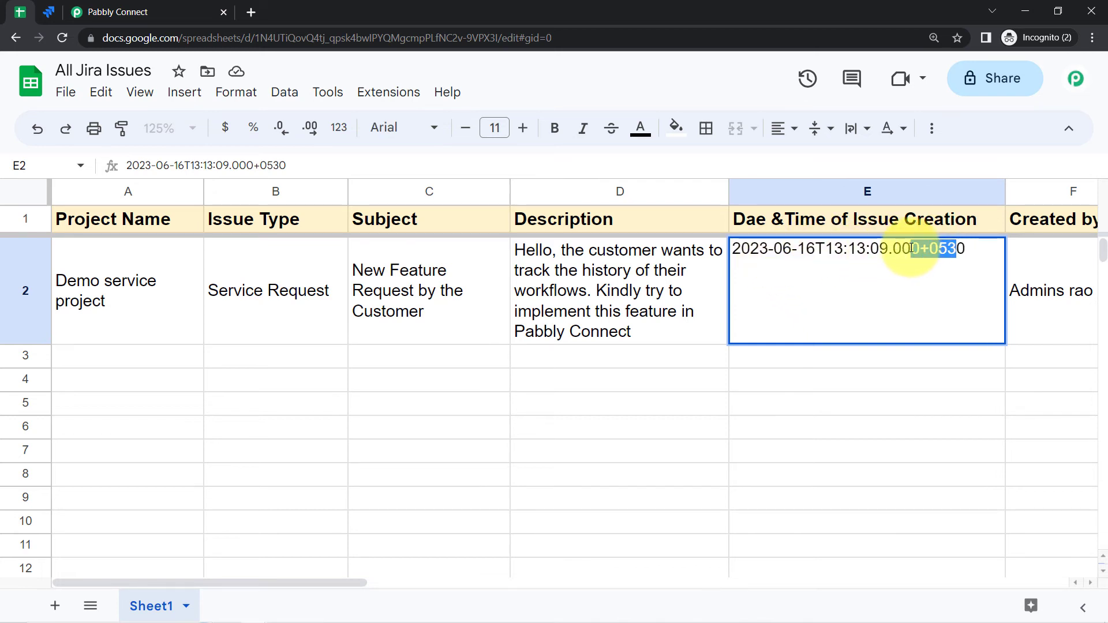
pyautogui.click(589, 389)
pyautogui.click(167, 6)
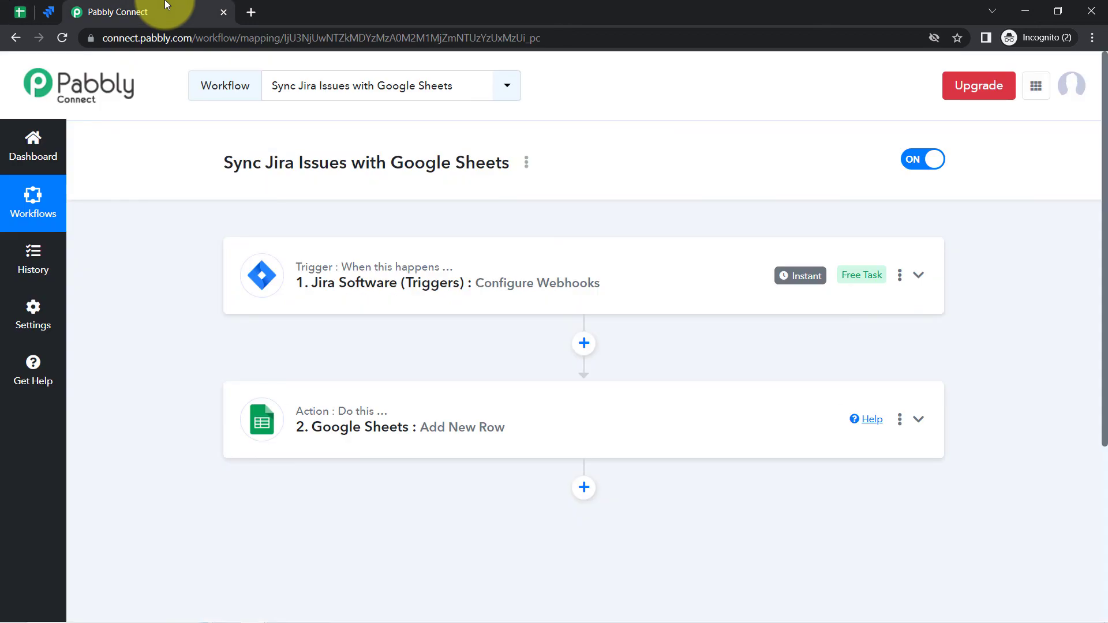
# Insert a Date/Time Formatter step after the Jira trigger using Format Date with Time Zone
pyautogui.scroll(-5, 320, 430)
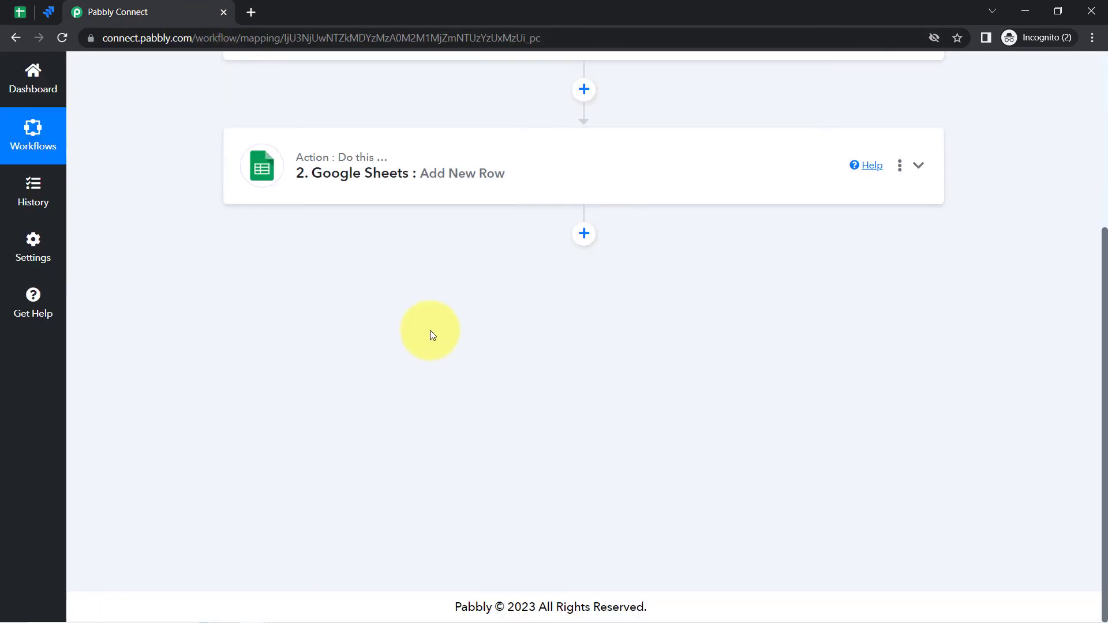
pyautogui.scroll(1, 440, 355)
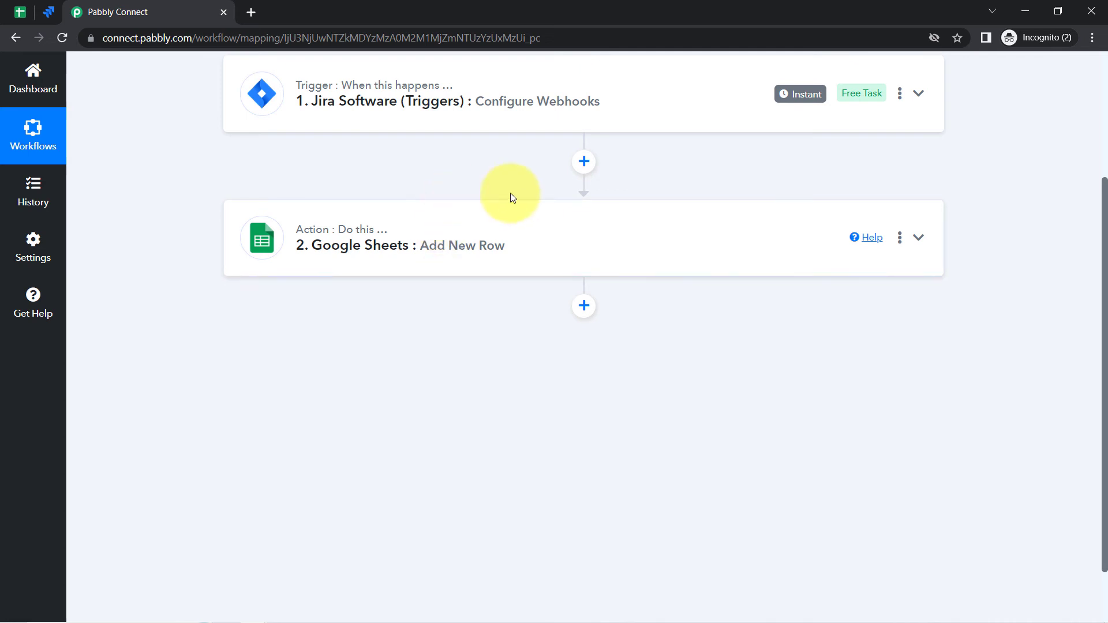
pyautogui.click(585, 163)
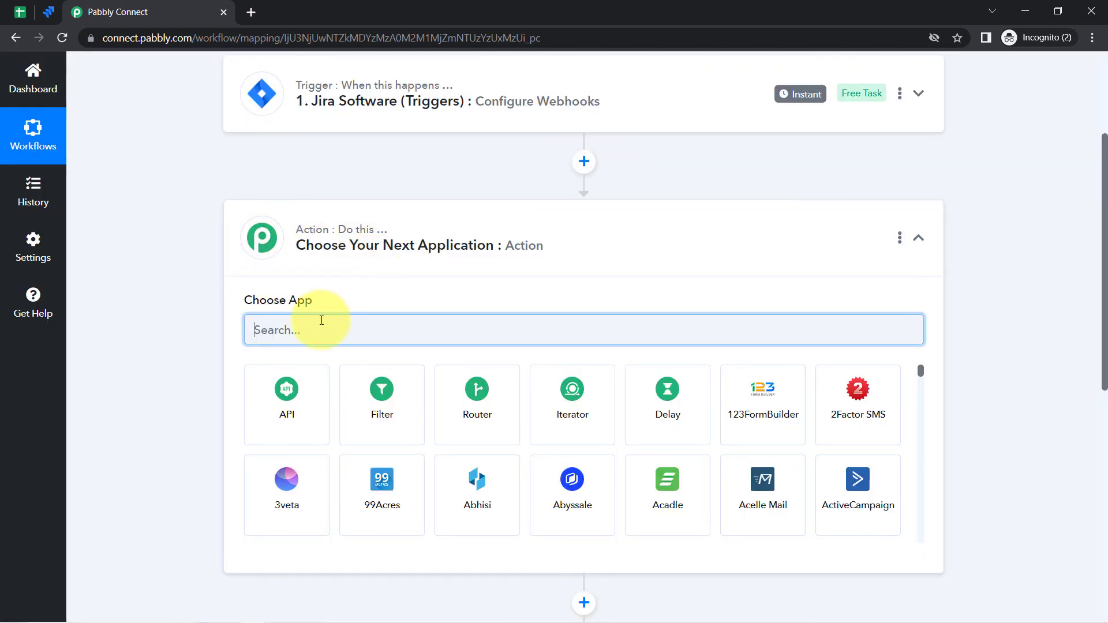
pyautogui.write('date')
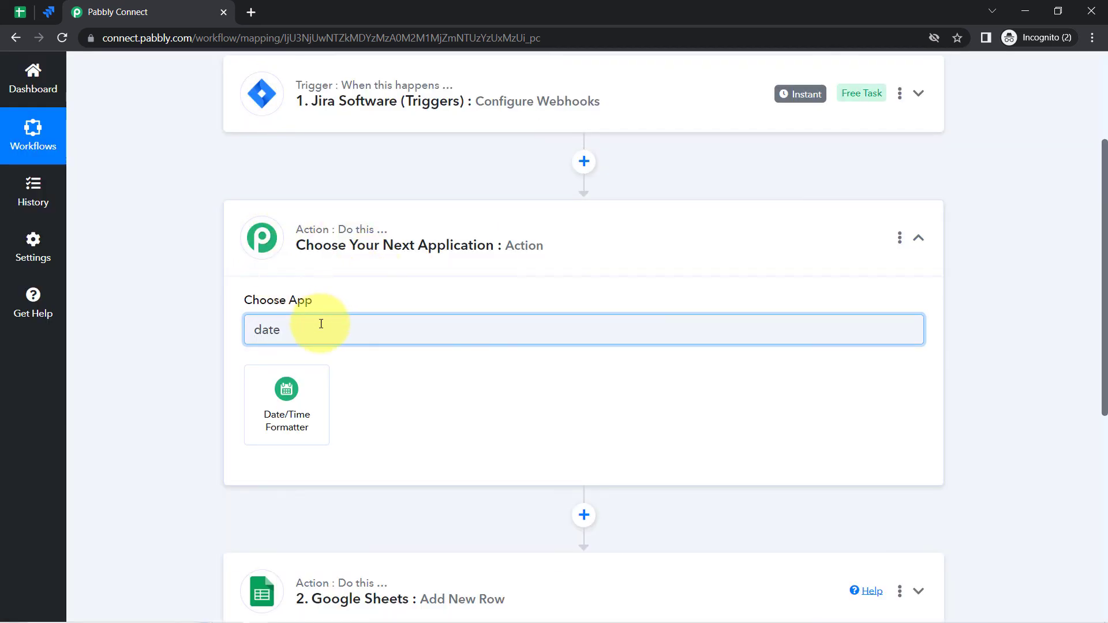
pyautogui.click(292, 388)
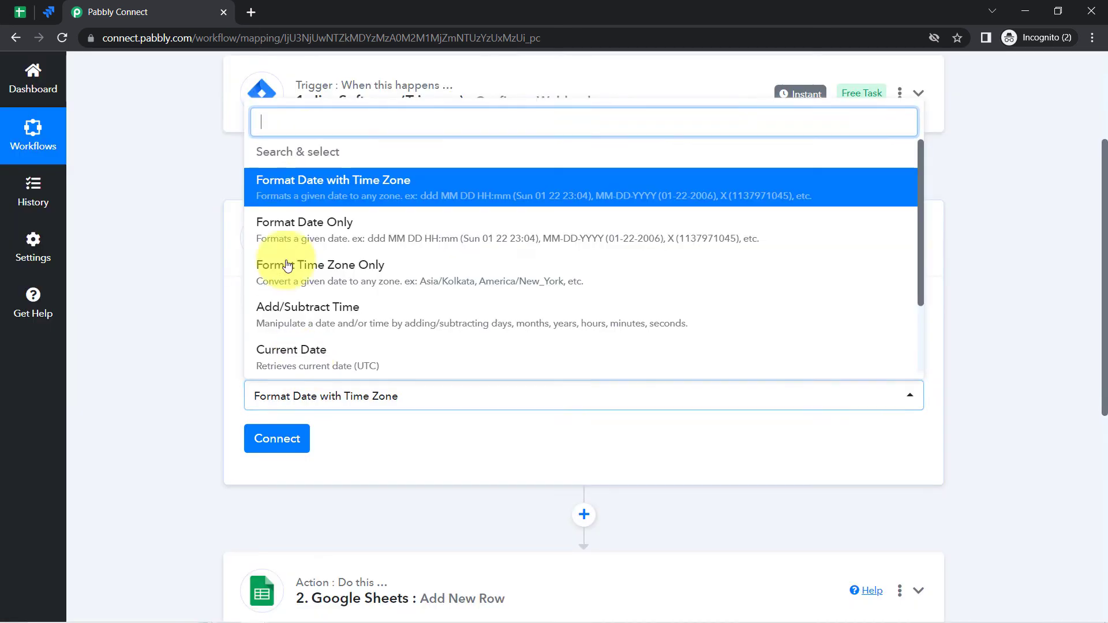
pyautogui.click(297, 186)
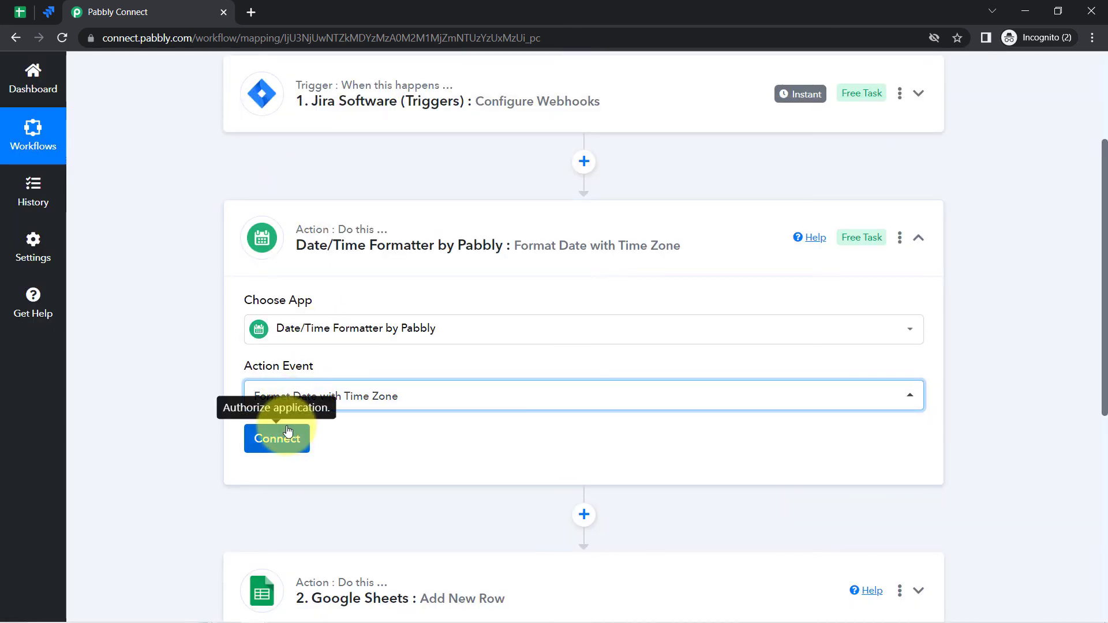
pyautogui.click(288, 431)
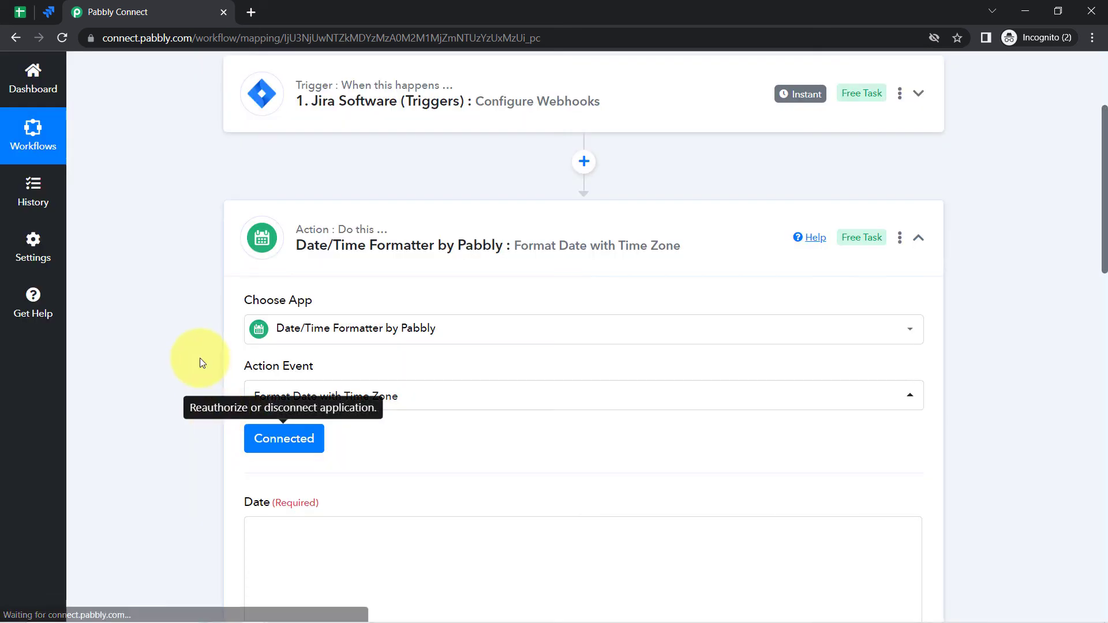
pyautogui.scroll(-7, 204, 363)
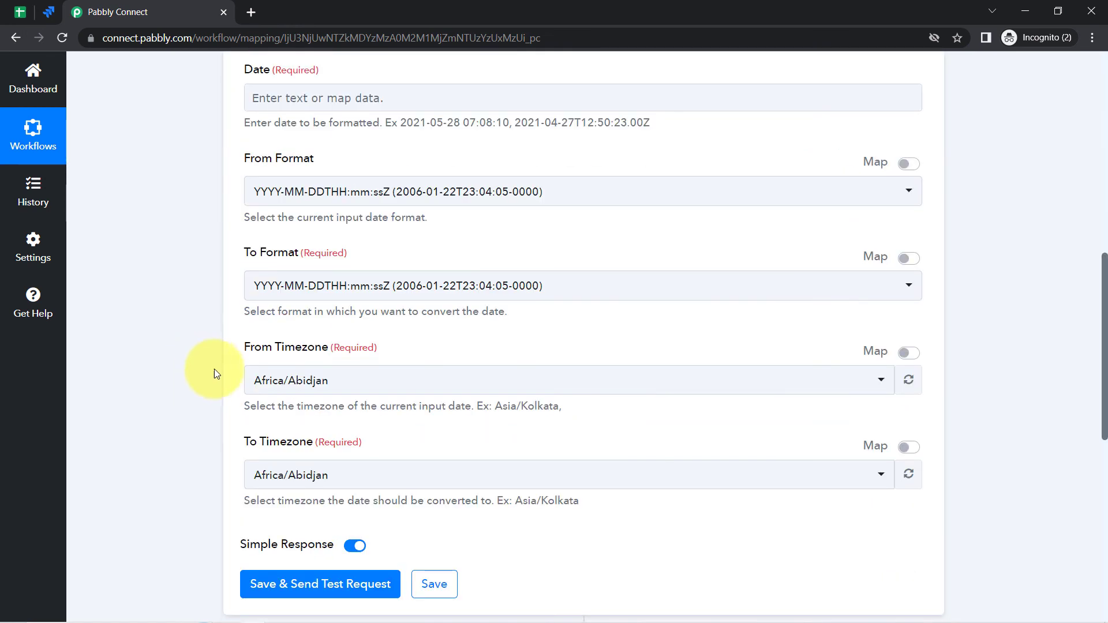
# Map Issue Fields Updated into Date with output format YYYY-MM-DD HH:mm:ss
pyautogui.click(273, 101)
pyautogui.click(270, 166)
pyautogui.write('dat')
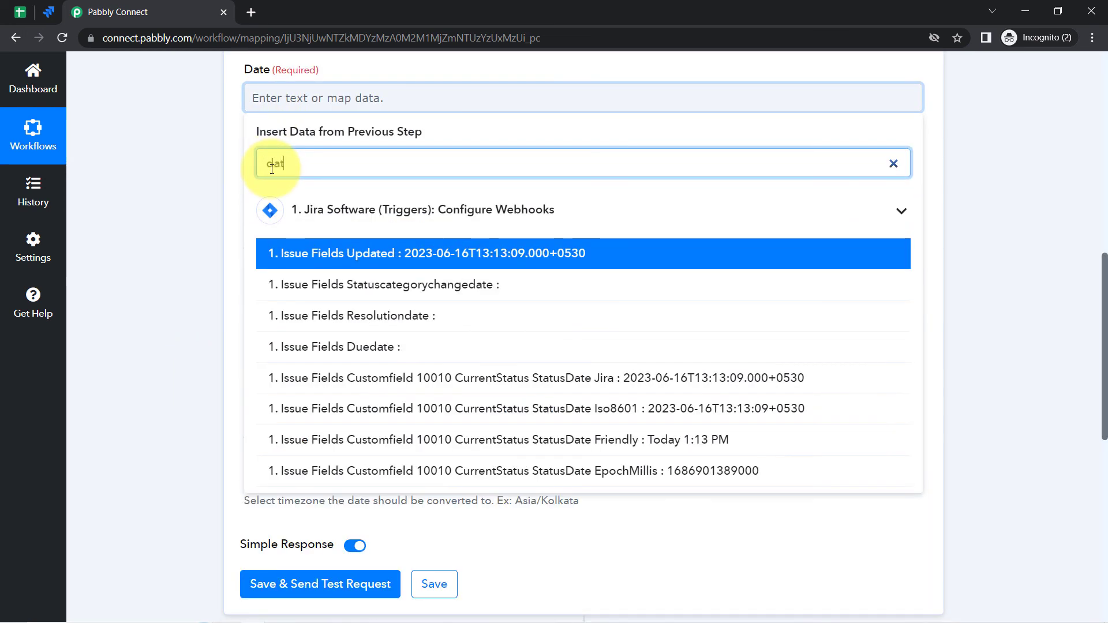
pyautogui.write('e')
pyautogui.click(312, 253)
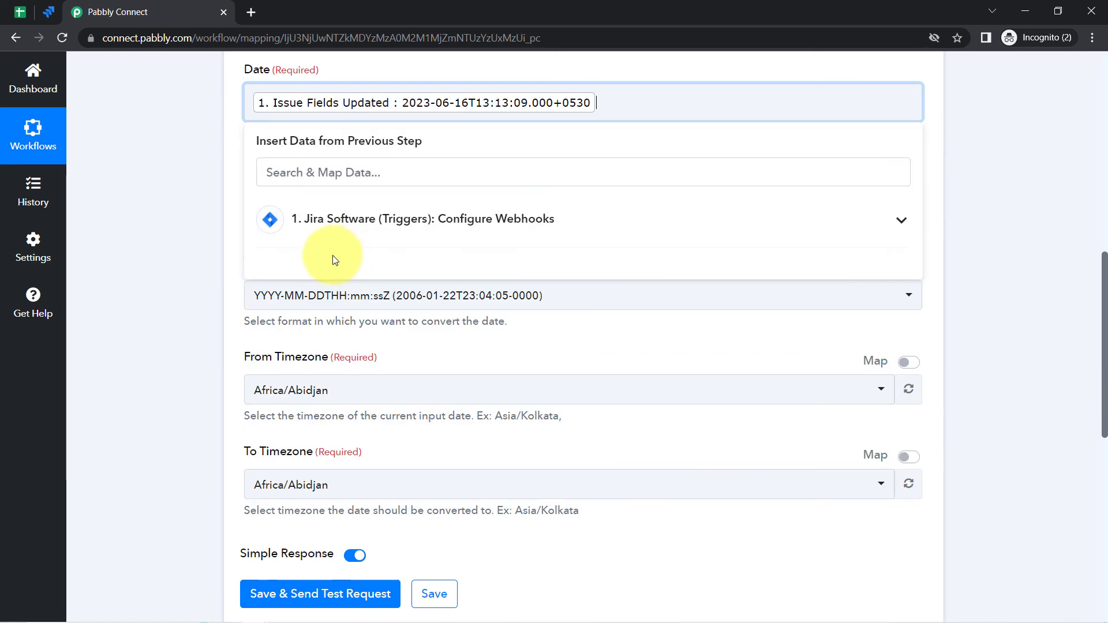
pyautogui.click(206, 240)
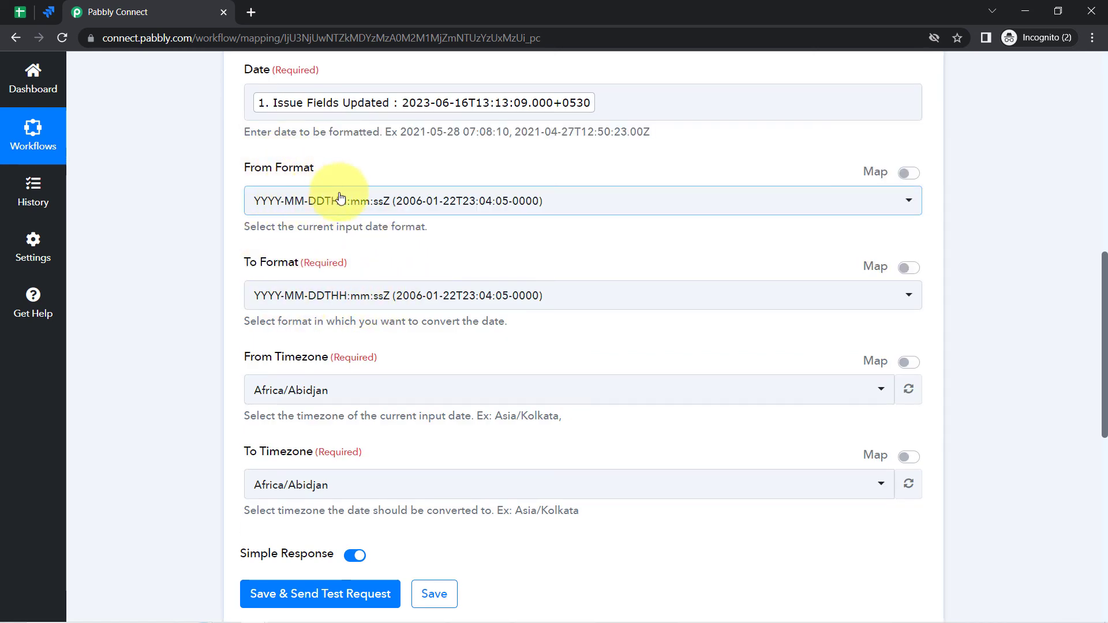
pyautogui.click(296, 293)
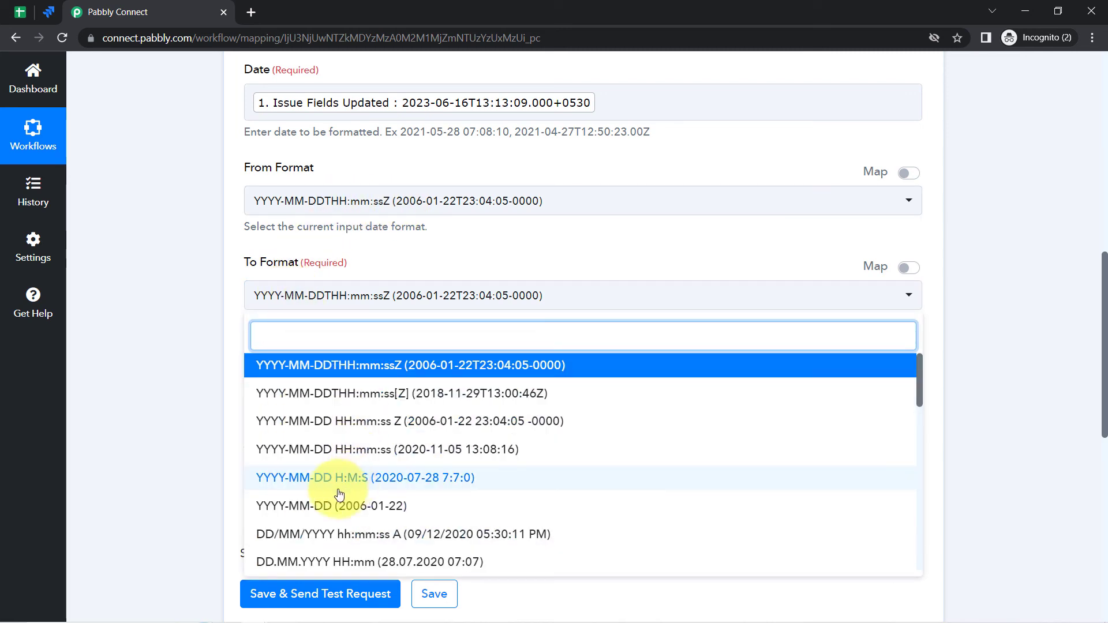
pyautogui.click(314, 450)
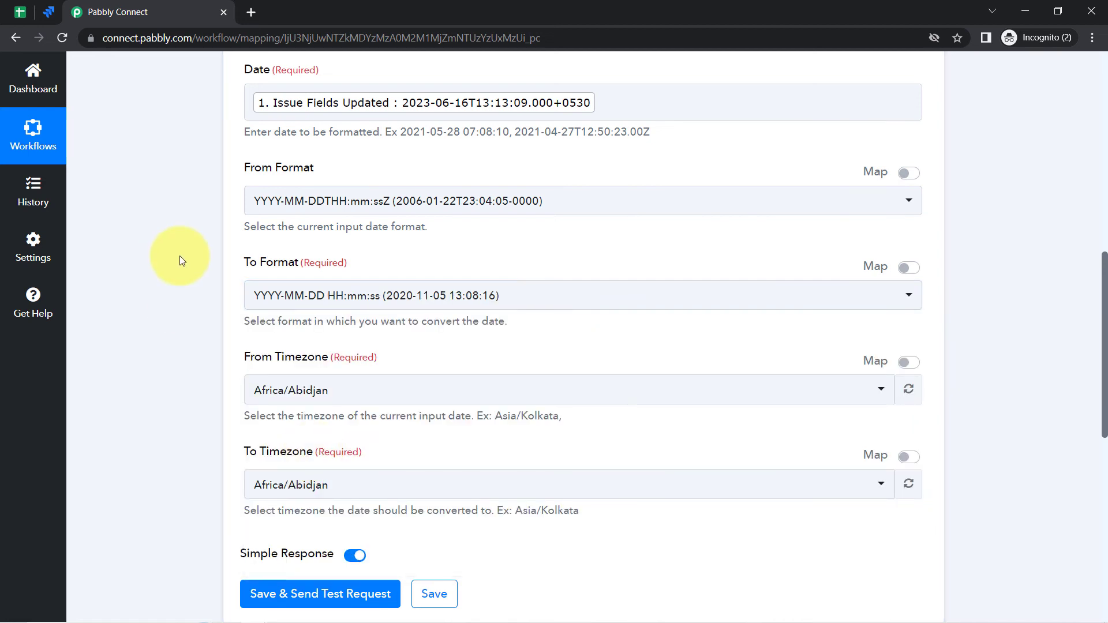
# Set the target timezone to Asia/Kolkata, then save and send a test request
pyautogui.scroll(-1, 175, 262)
pyautogui.scroll(-1, 176, 262)
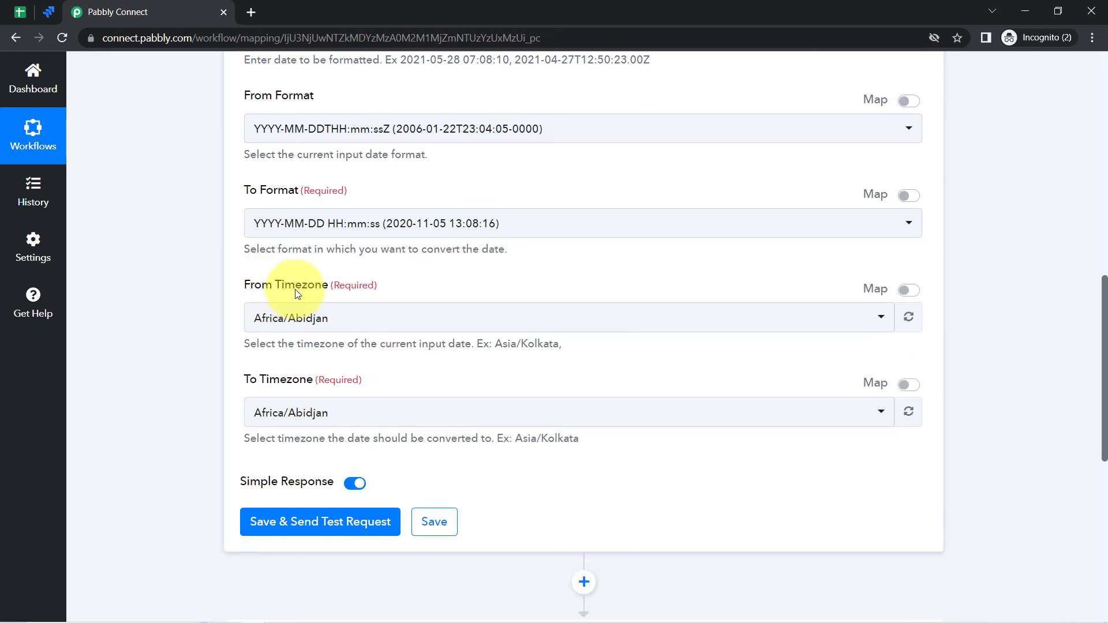
pyautogui.click(276, 413)
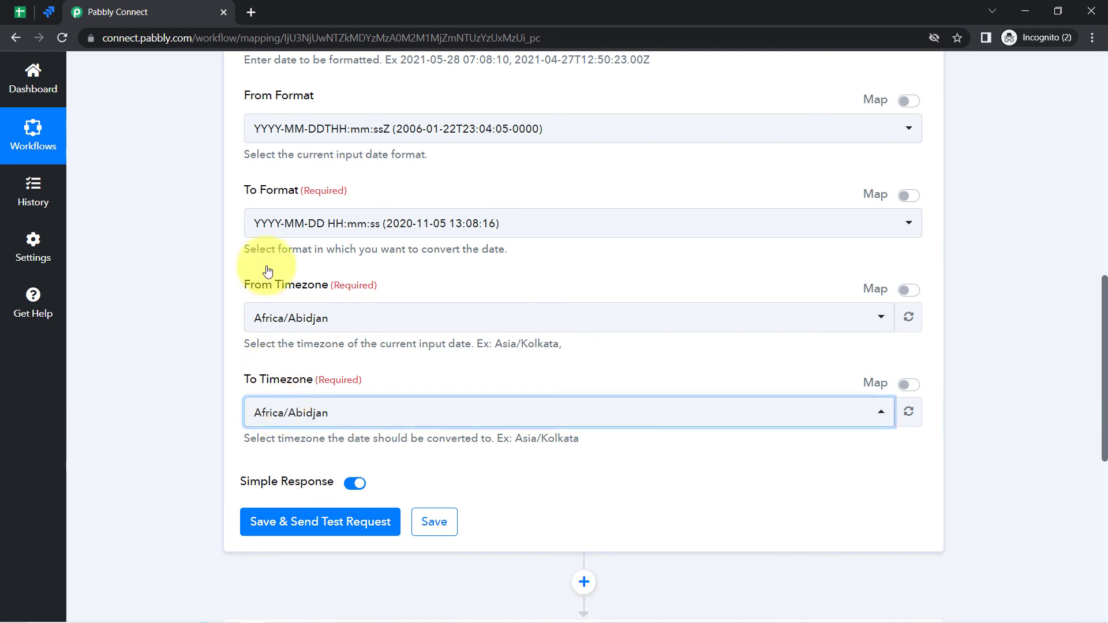
pyautogui.write('asia')
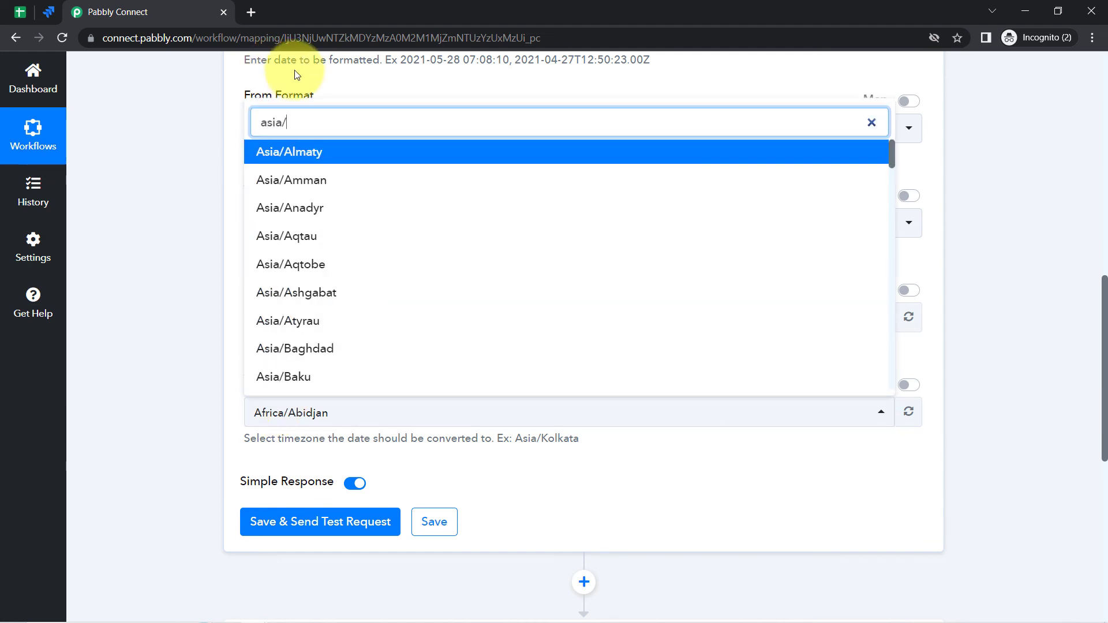
pyautogui.write('/kolk')
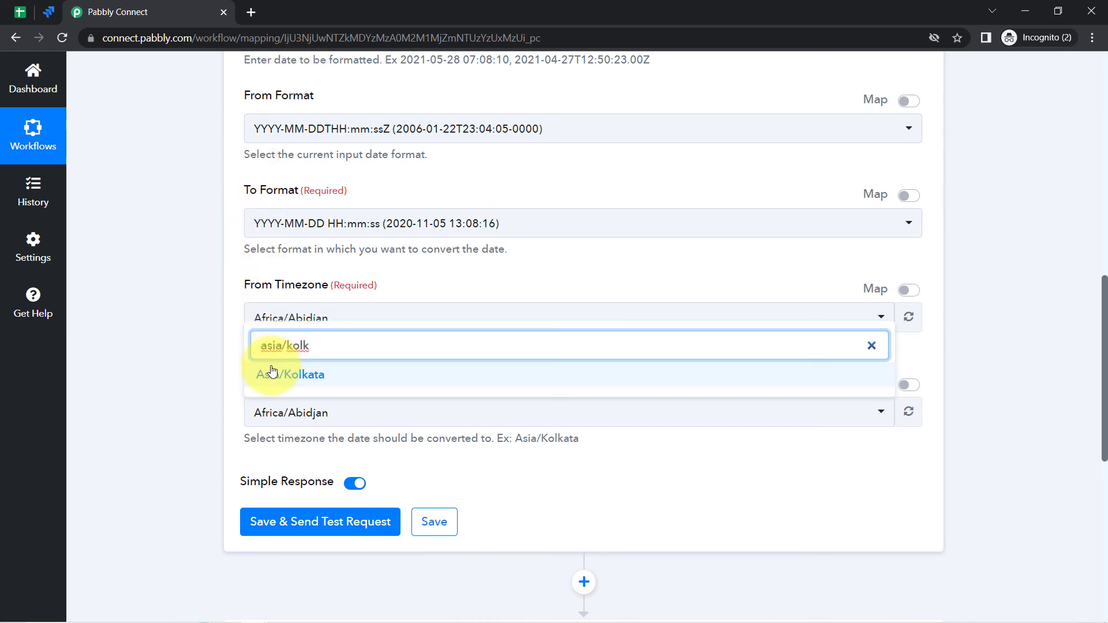
pyautogui.click(299, 374)
pyautogui.click(270, 526)
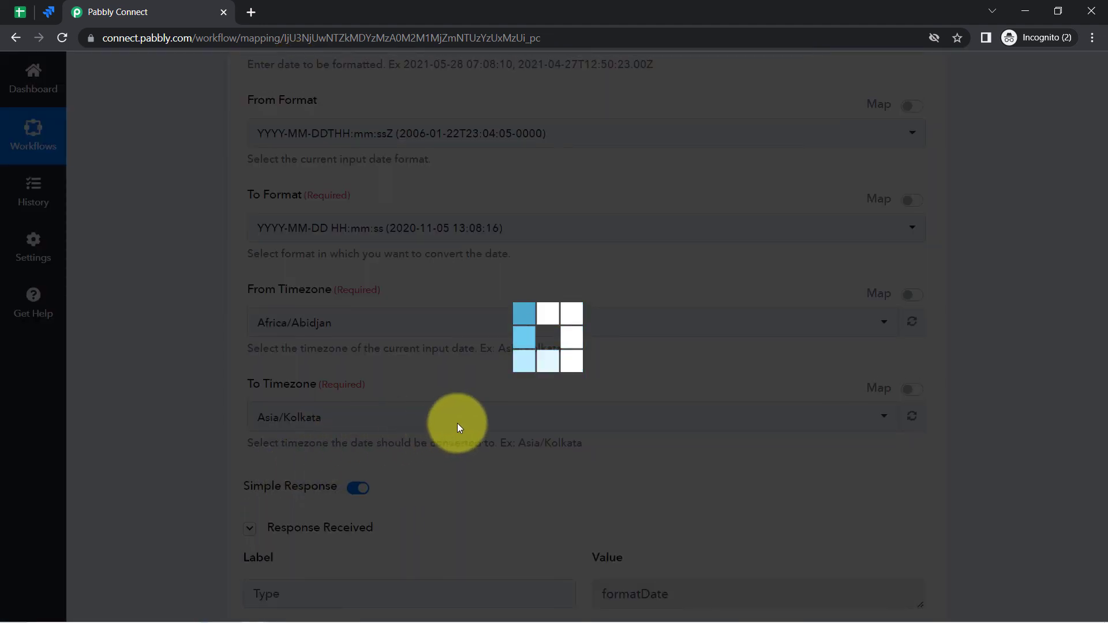
# Select the converted date in the formatter's Result value to review it
pyautogui.scroll(-1, 645, 479)
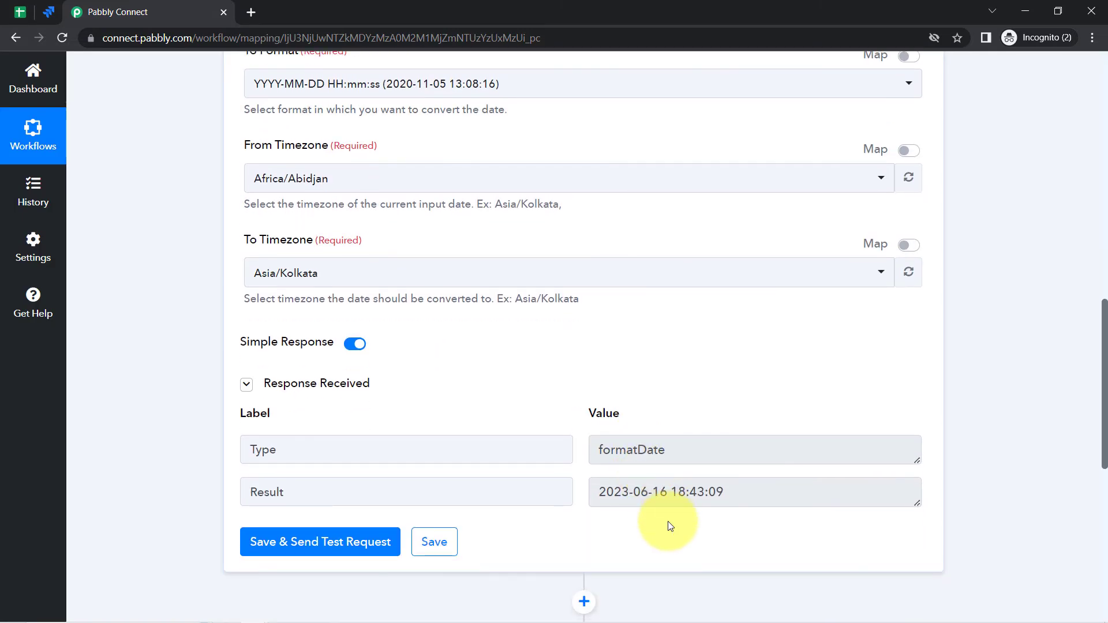
pyautogui.moveTo(617, 494); pyautogui.dragTo(715, 506)
pyautogui.tripleClick(703, 497)
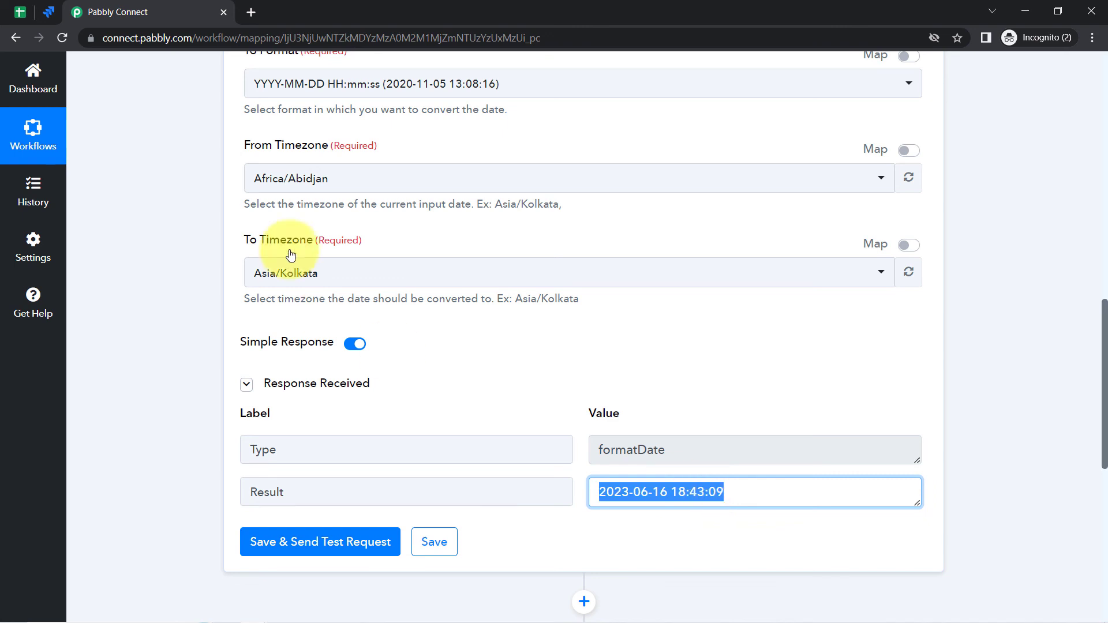
pyautogui.click(277, 178)
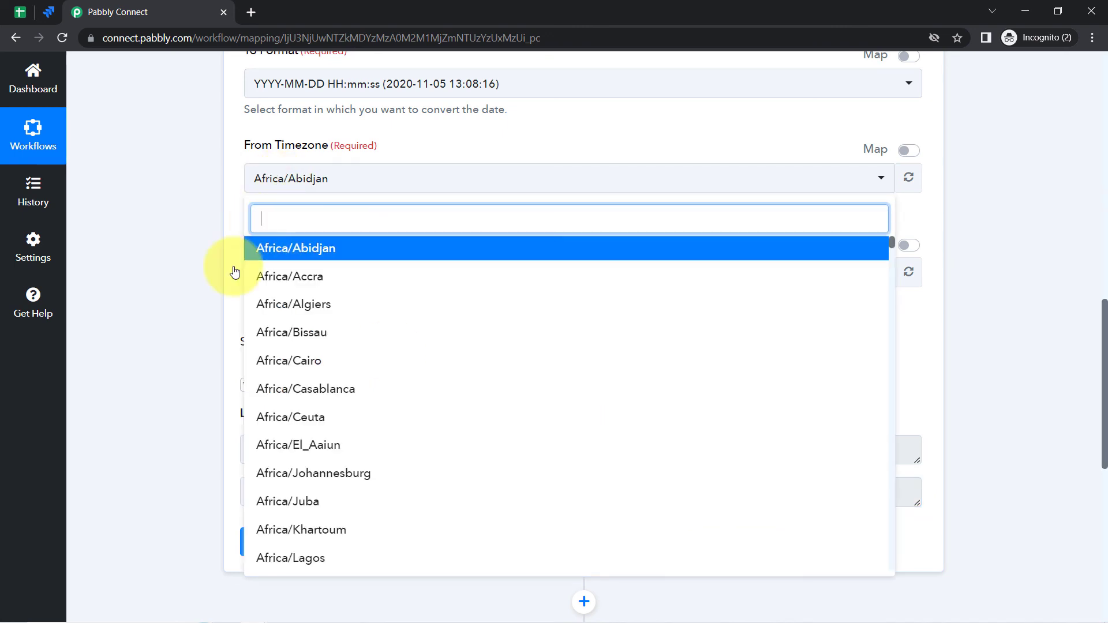
pyautogui.write('asia')
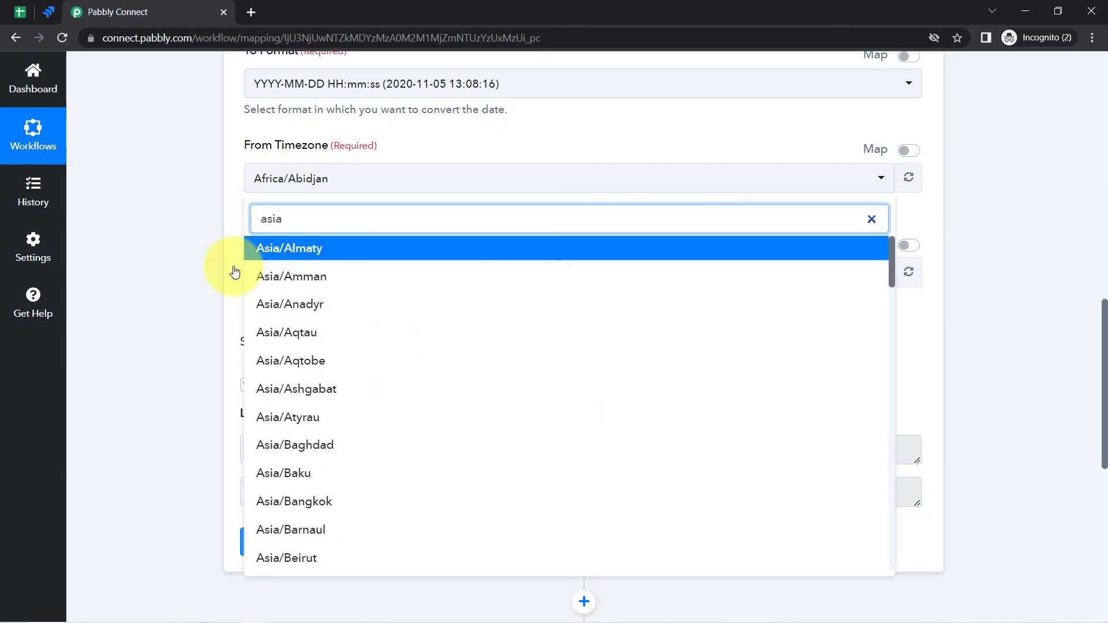
pyautogui.write('/kolk')
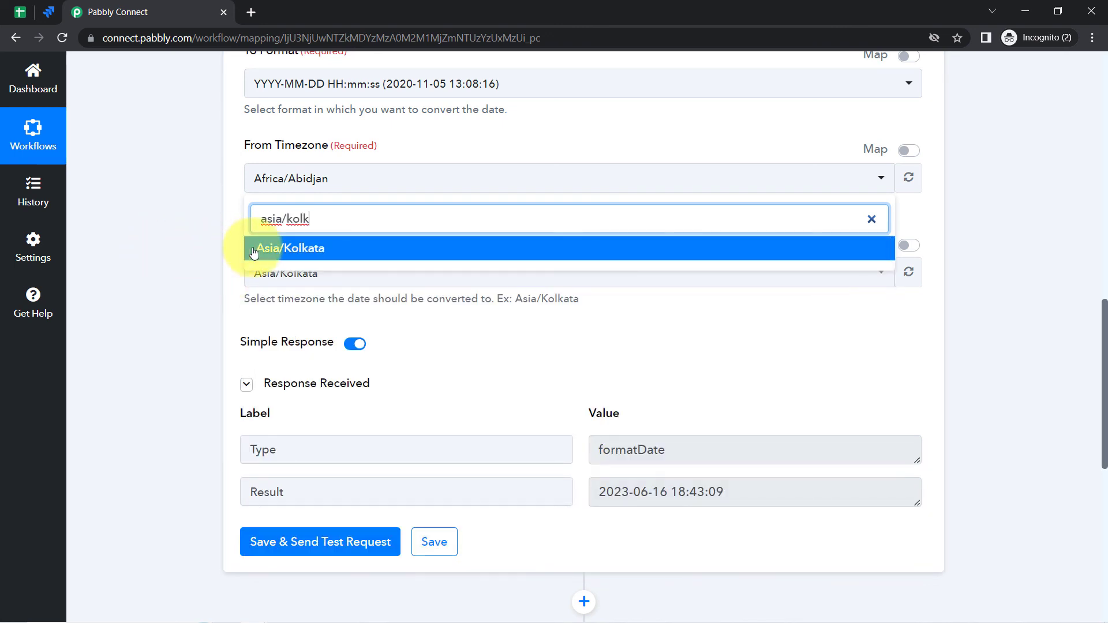
pyautogui.click(254, 252)
pyautogui.click(250, 548)
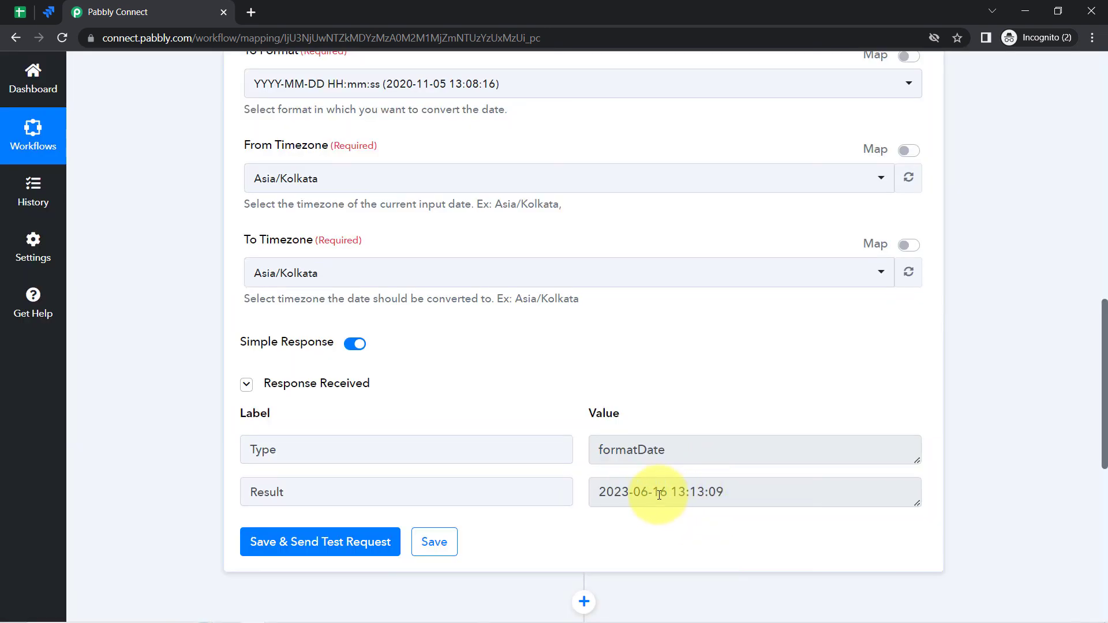
pyautogui.moveTo(653, 493); pyautogui.dragTo(691, 491)
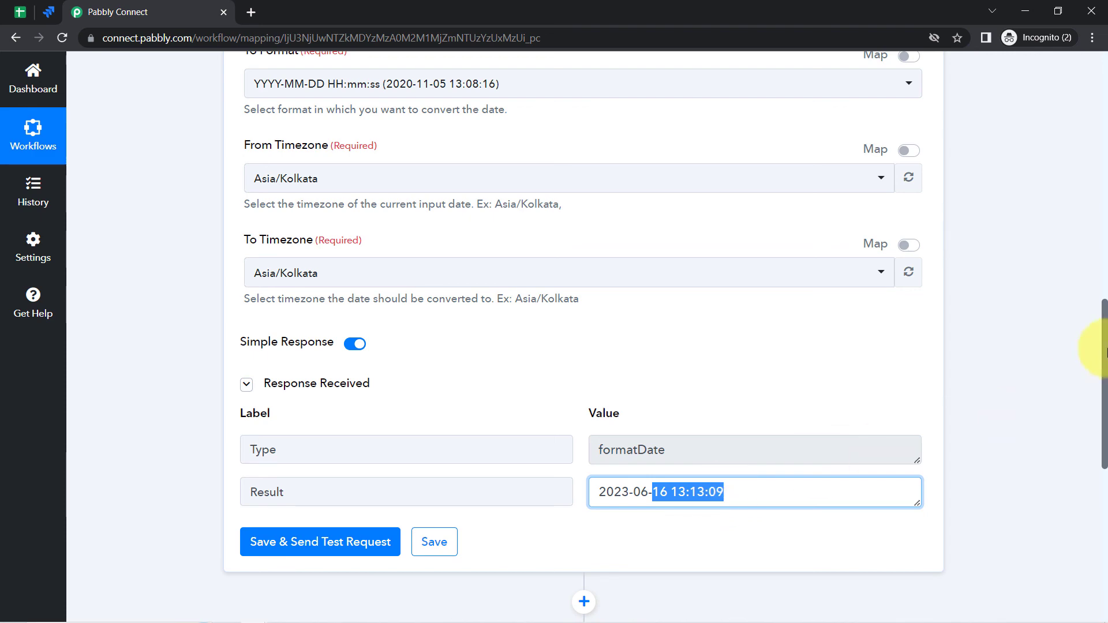
pyautogui.moveTo(1105, 352); pyautogui.dragTo(1091, 517)
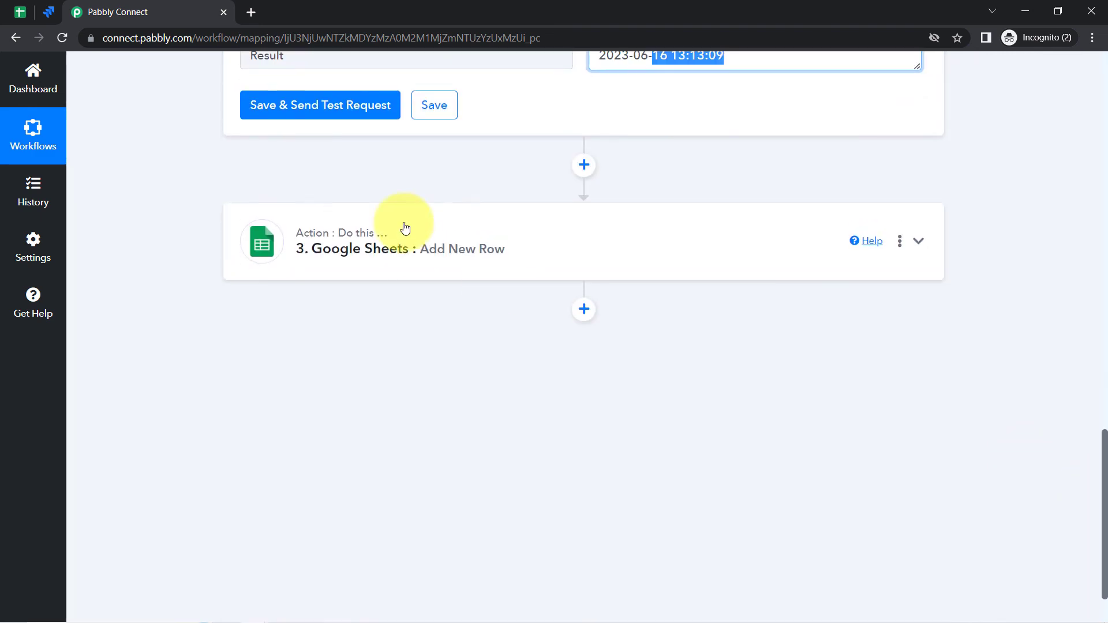
# Expand the Google Sheets Add New Row step to review its Sheet1 field mapping
pyautogui.click(369, 249)
pyautogui.scroll(-10, 214, 433)
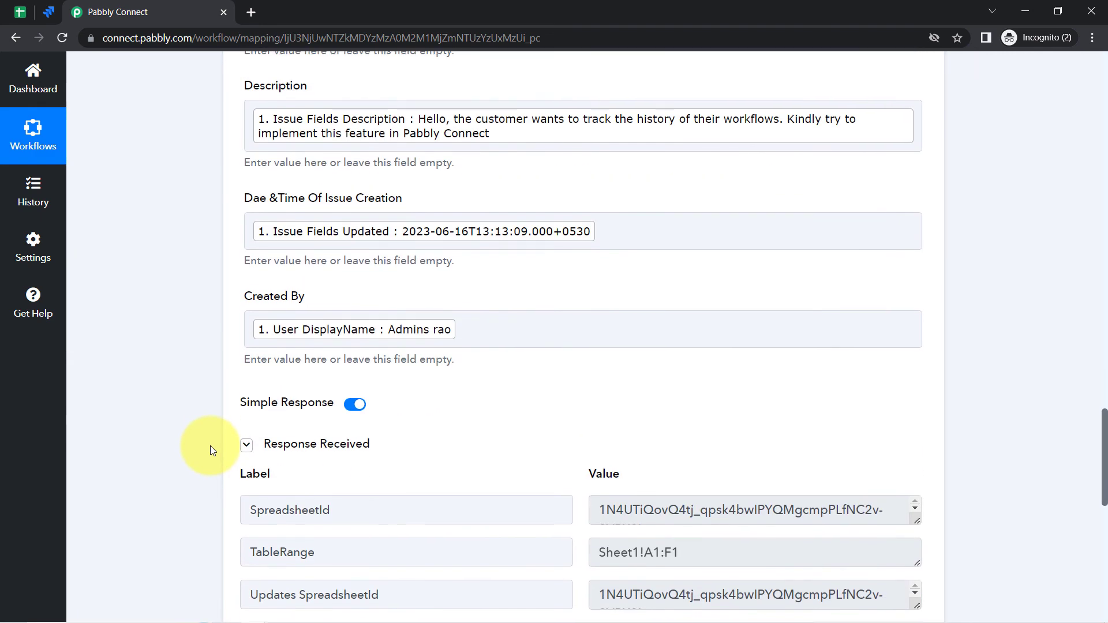
pyautogui.scroll(15, 143, 280)
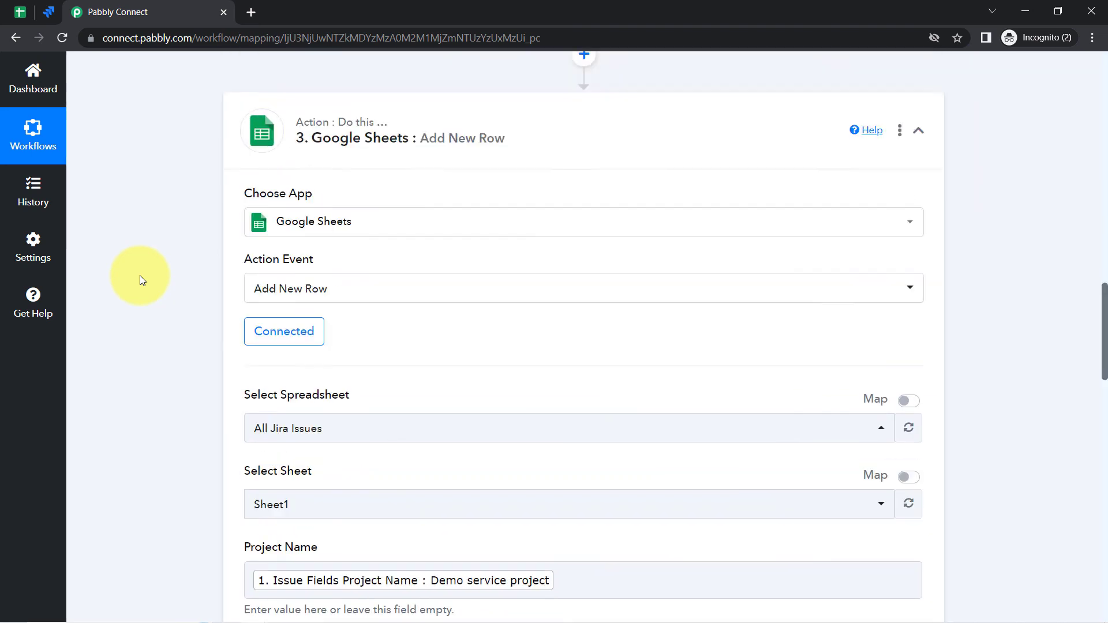
pyautogui.scroll(9, 138, 268)
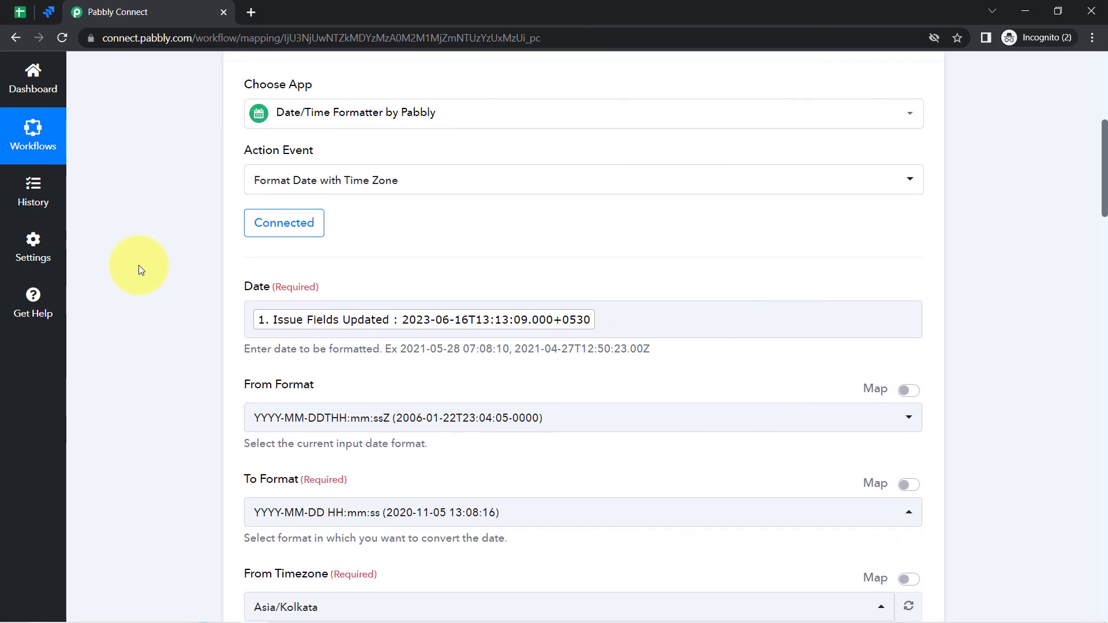
# Delete step 2, the Date/Time Formatter, from its options menu and confirm
pyautogui.click(902, 94)
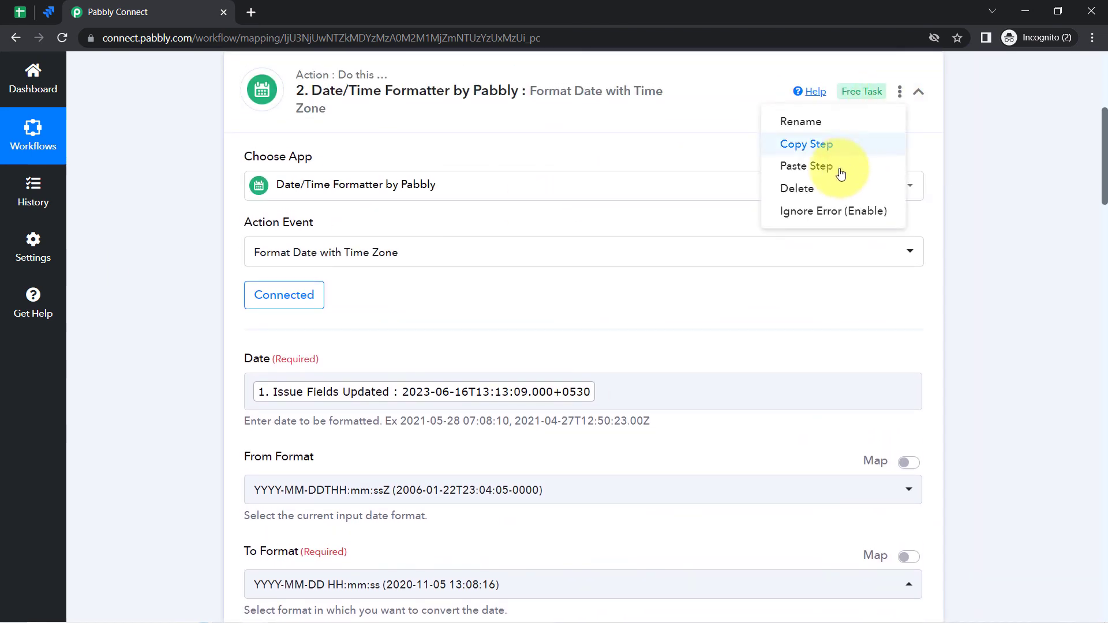
pyautogui.click(795, 190)
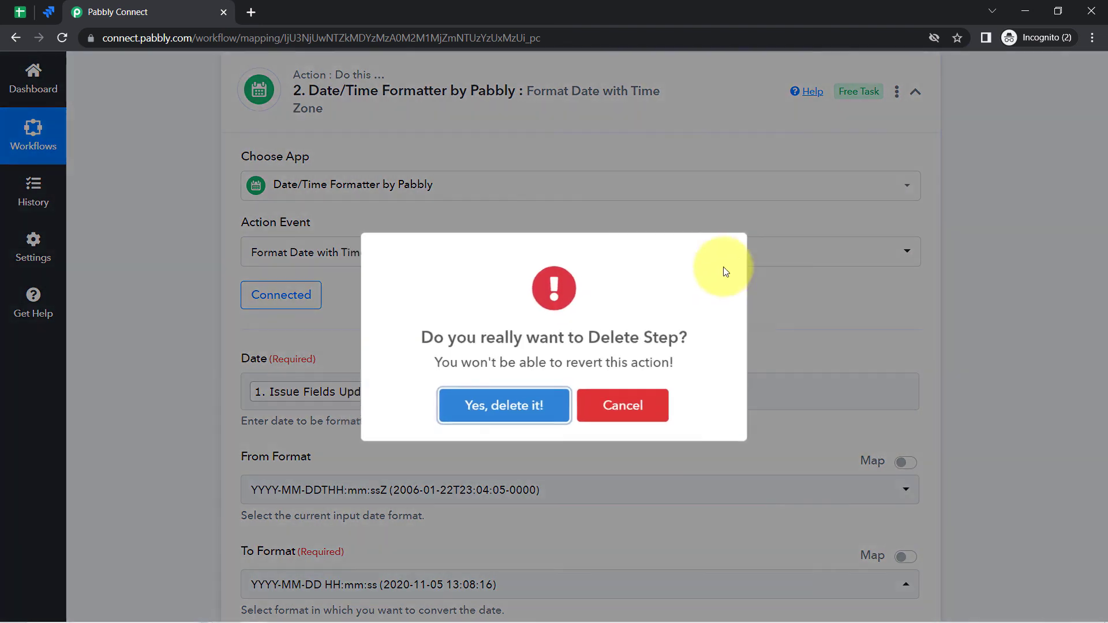
pyautogui.click(529, 415)
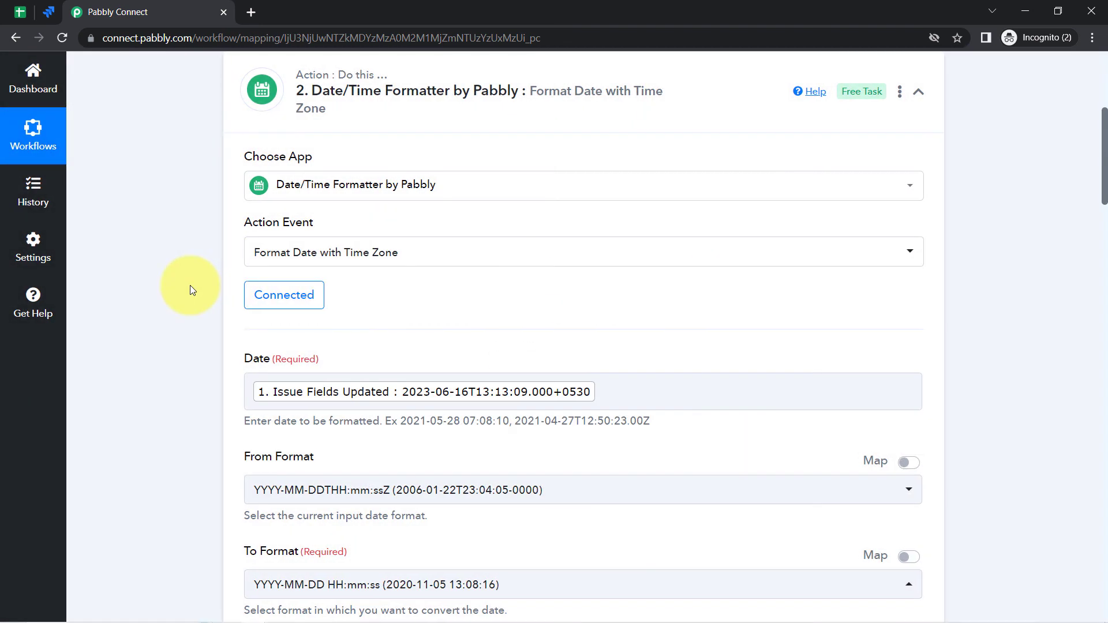
pyautogui.scroll(2, 219, 233)
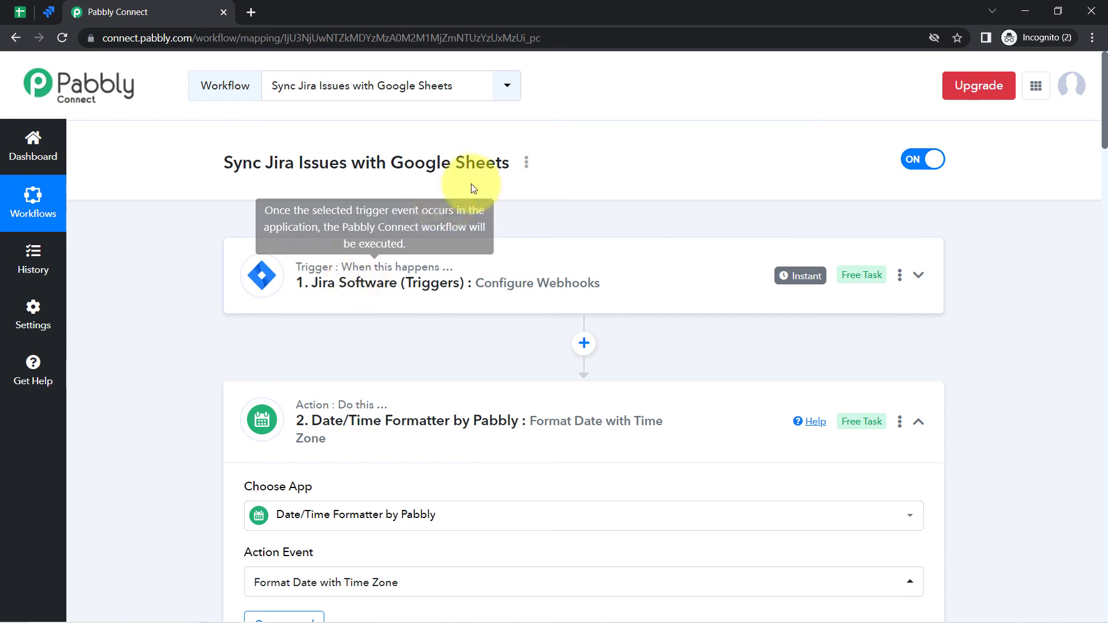
# Collapse the formatter step, then copy the workflow's share link from the Share Workflow dialog
pyautogui.click(361, 439)
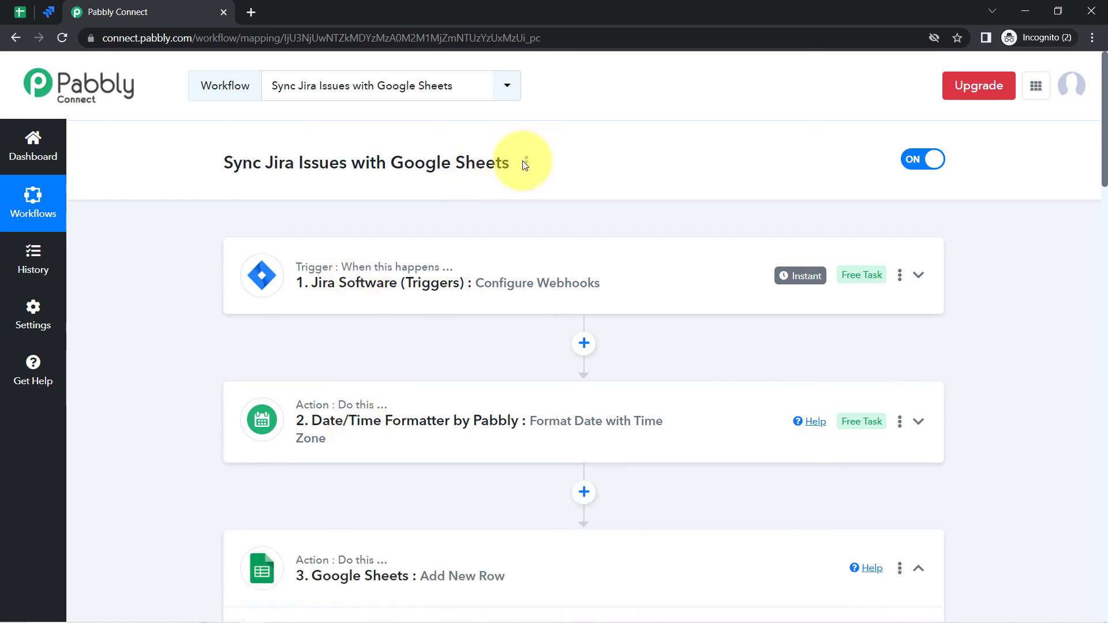
pyautogui.click(525, 162)
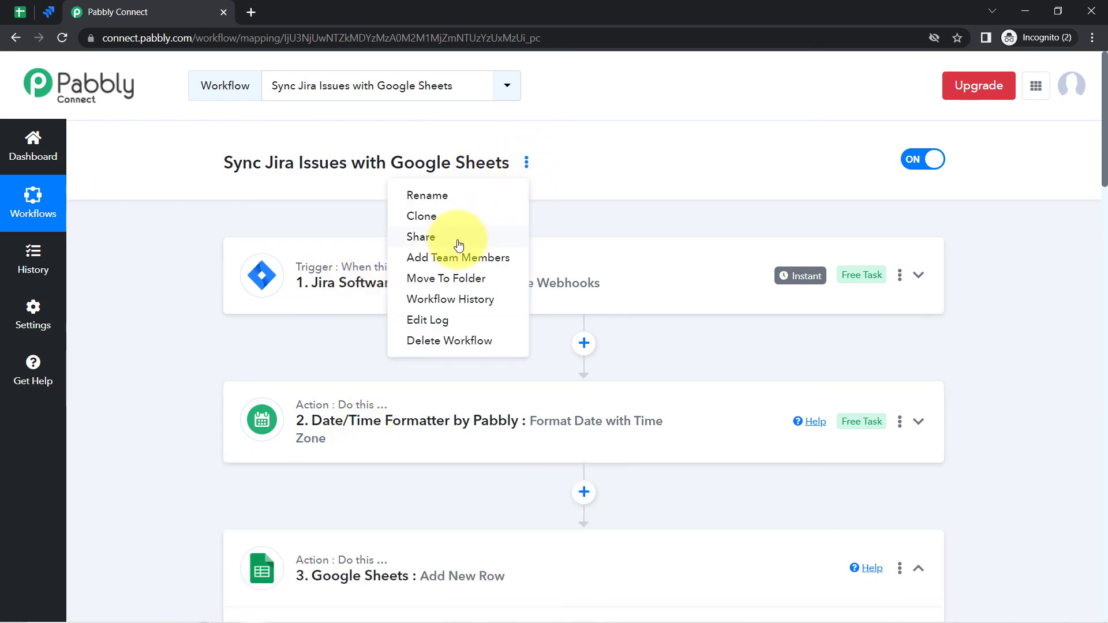
pyautogui.click(442, 237)
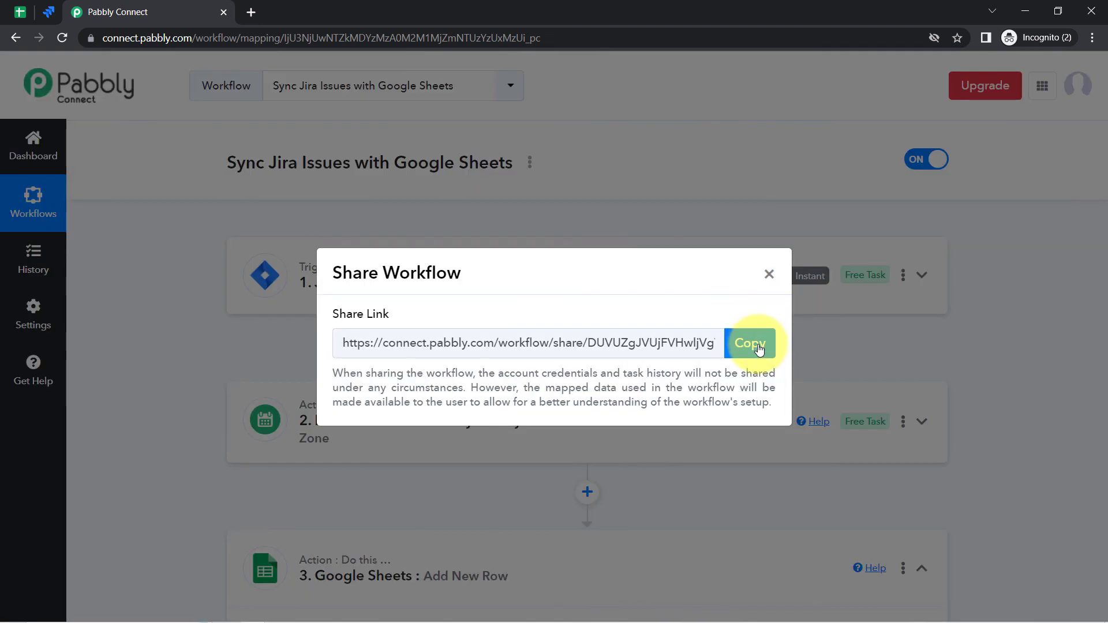
pyautogui.click(760, 349)
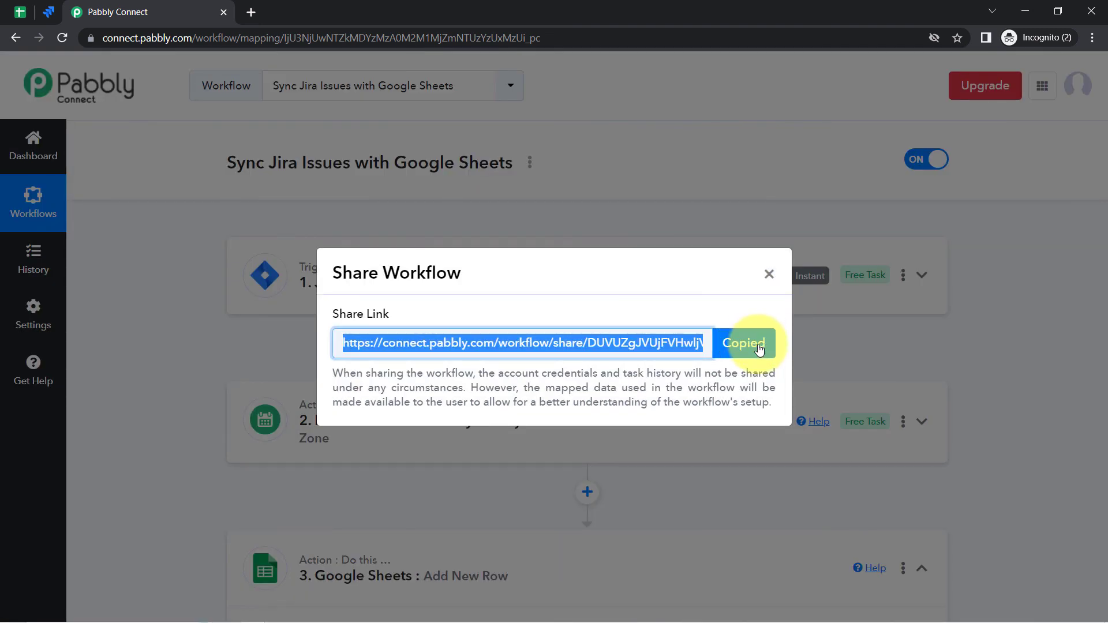
pyautogui.click(771, 275)
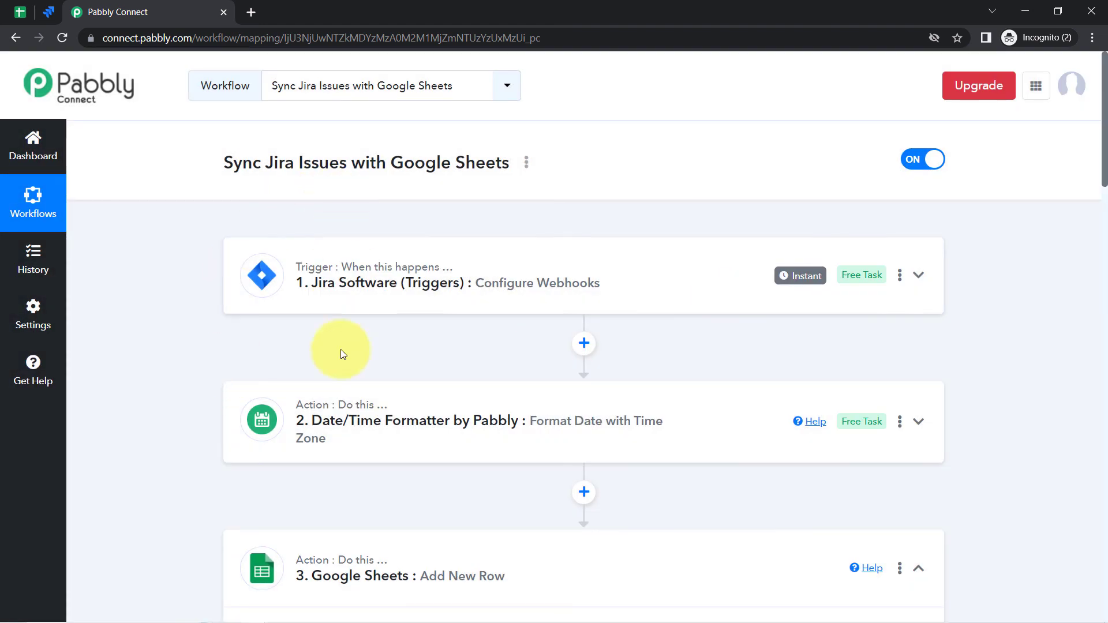